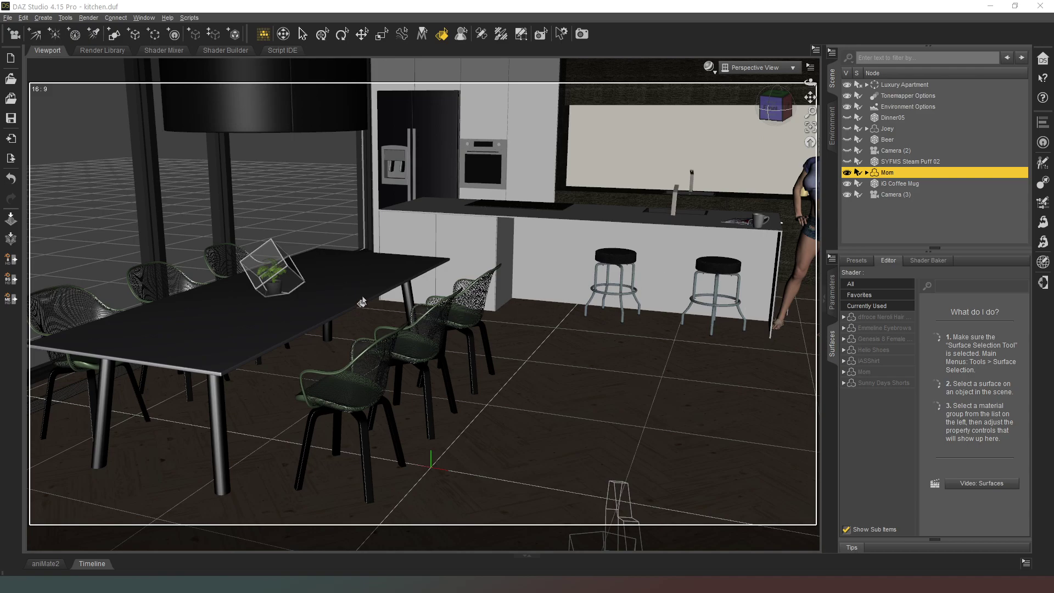
- Restore the figure pose of the Mom figure standing beside the kitchen island
{"action": "left_click", "coordinate": [768, 112]}
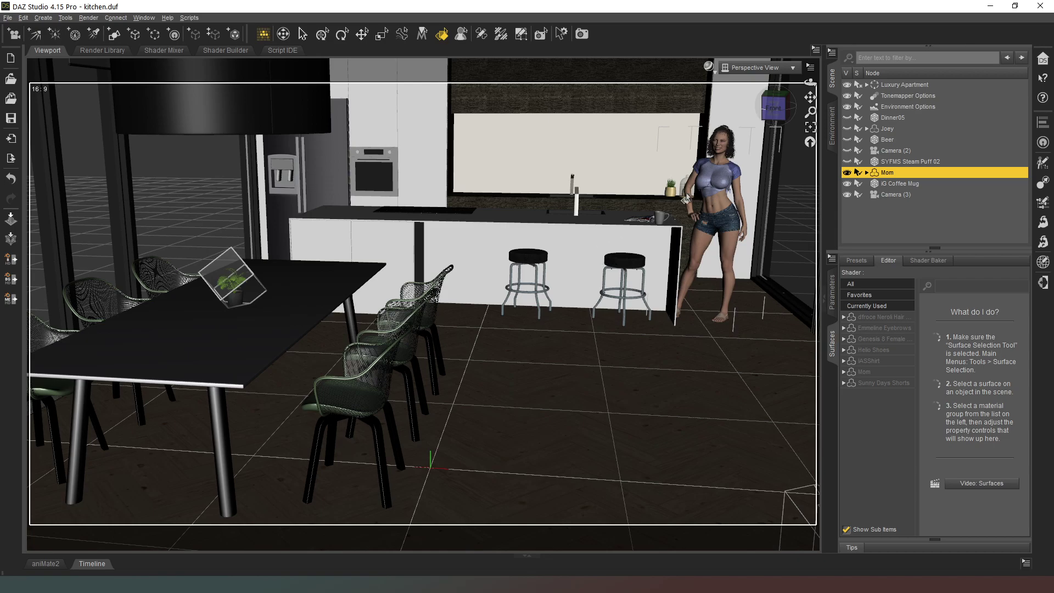
{"action": "left_click_drag", "start_coordinate": [766, 132], "coordinate": [571, 247]}
{"action": "left_click_drag", "start_coordinate": [810, 97], "coordinate": [522, 234]}
{"action": "left_click_drag", "start_coordinate": [810, 112], "coordinate": [870, 172]}
{"action": "left_click", "coordinate": [362, 34]}
{"action": "scroll", "coordinate": [398, 362], "scroll_direction": "down", "scroll_amount": 2}
{"action": "middle_click_drag", "start_coordinate": [398, 362], "coordinate": [377, 365]}
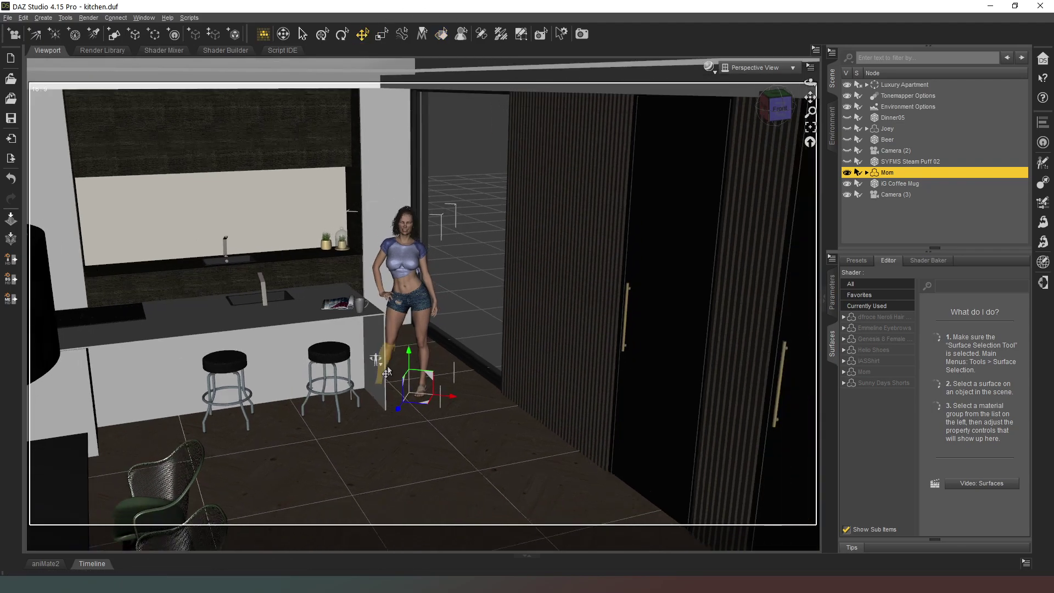
{"action": "left_click", "coordinate": [376, 365]}
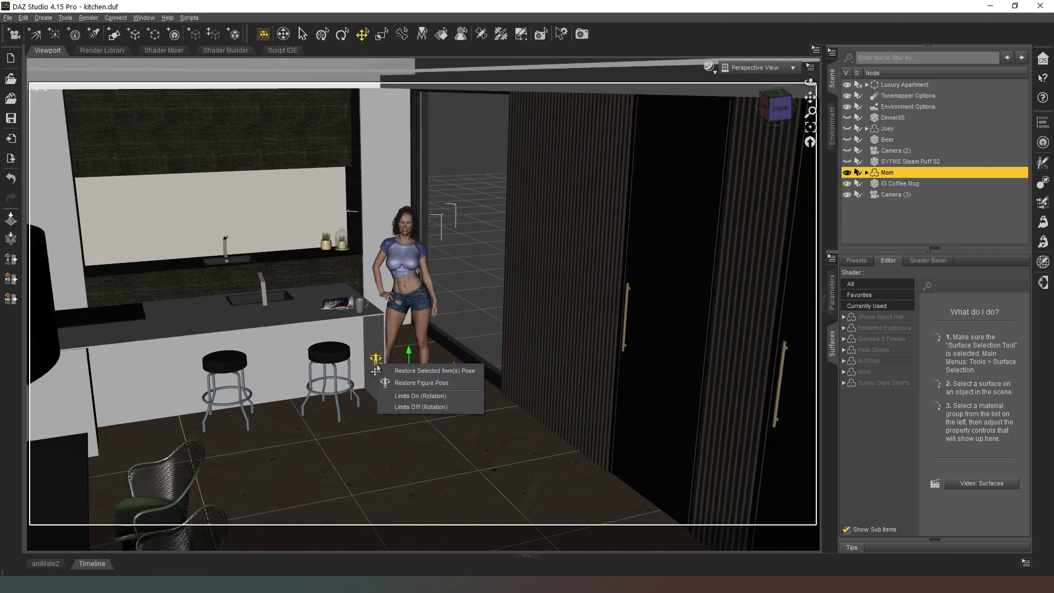
{"action": "left_click", "coordinate": [419, 383]}
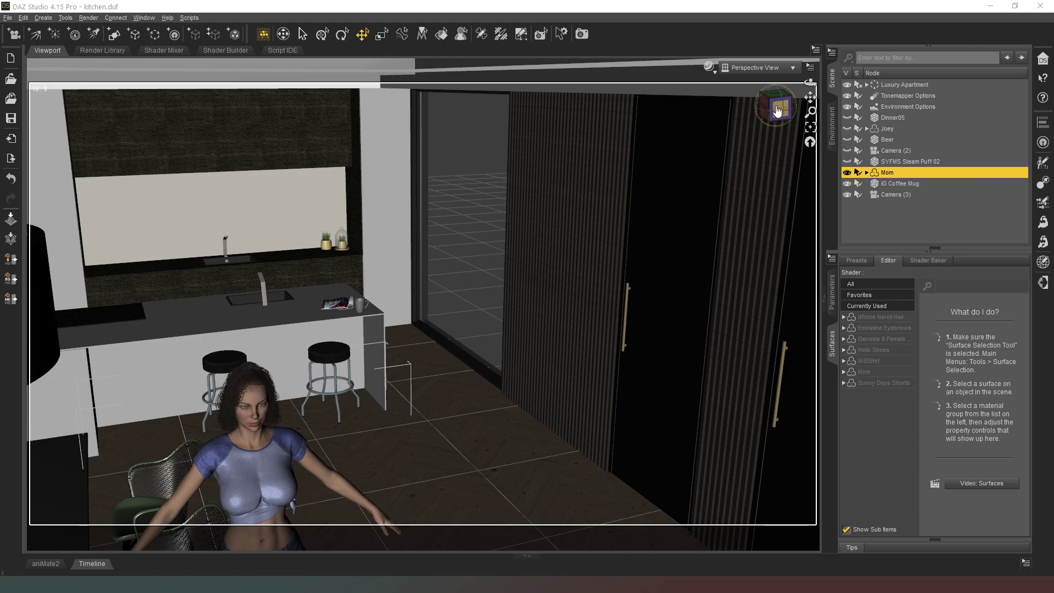
- Deselect the Mom figure and make the Luxury Apartment group selectable in the viewport
{"action": "left_click", "coordinate": [791, 116]}
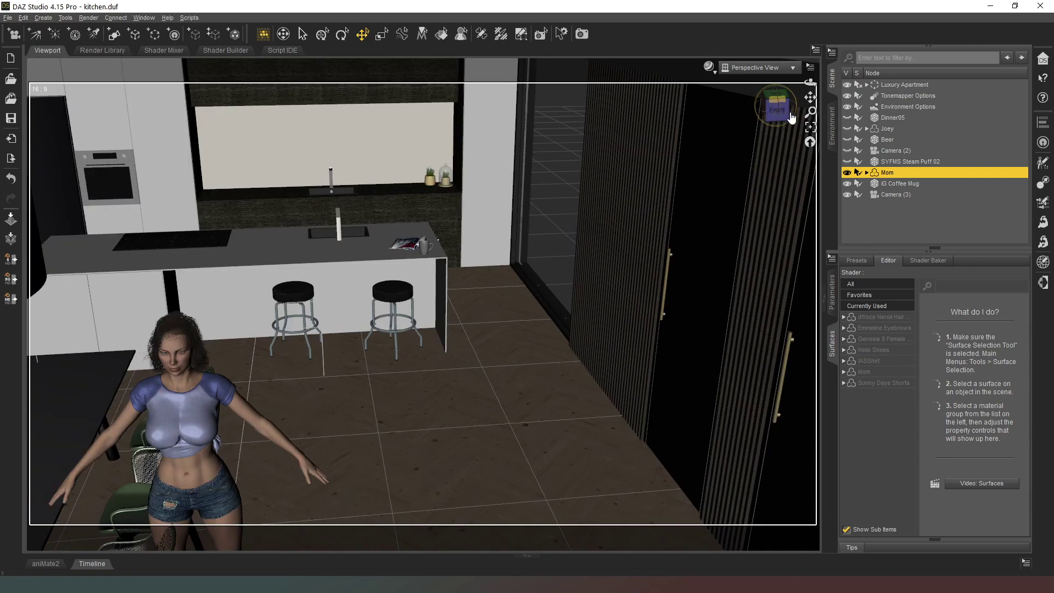
{"action": "left_click_drag", "start_coordinate": [792, 118], "coordinate": [776, 110]}
{"action": "scroll", "coordinate": [775, 112], "scroll_direction": "up", "scroll_amount": 4}
{"action": "scroll", "coordinate": [774, 113], "scroll_direction": "up", "scroll_amount": 3}
{"action": "scroll", "coordinate": [775, 110], "scroll_direction": "down", "scroll_amount": 2}
{"action": "left_click", "coordinate": [434, 259]}
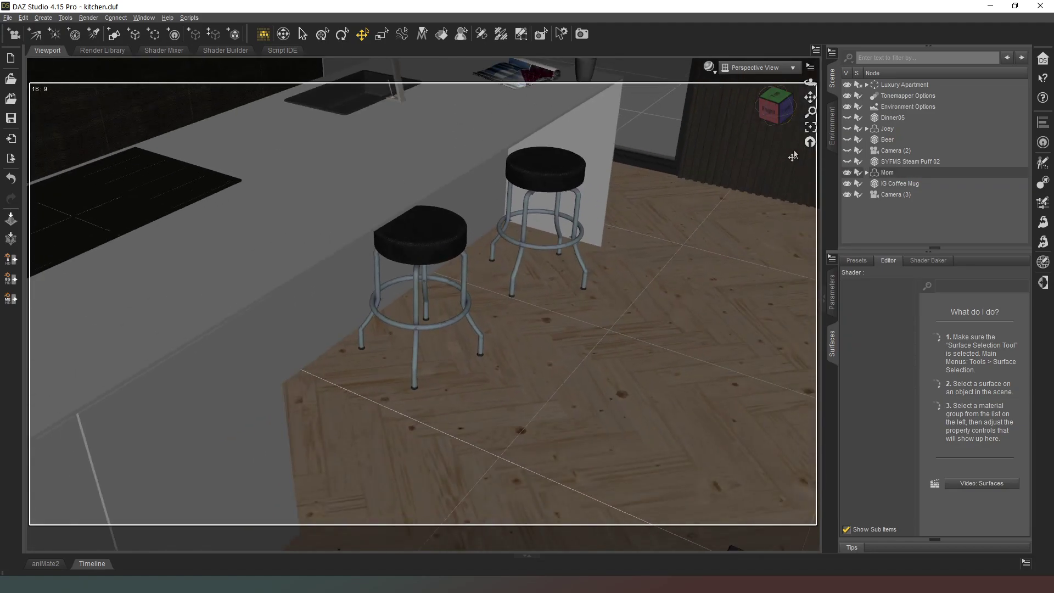
{"action": "left_click", "coordinate": [858, 86]}
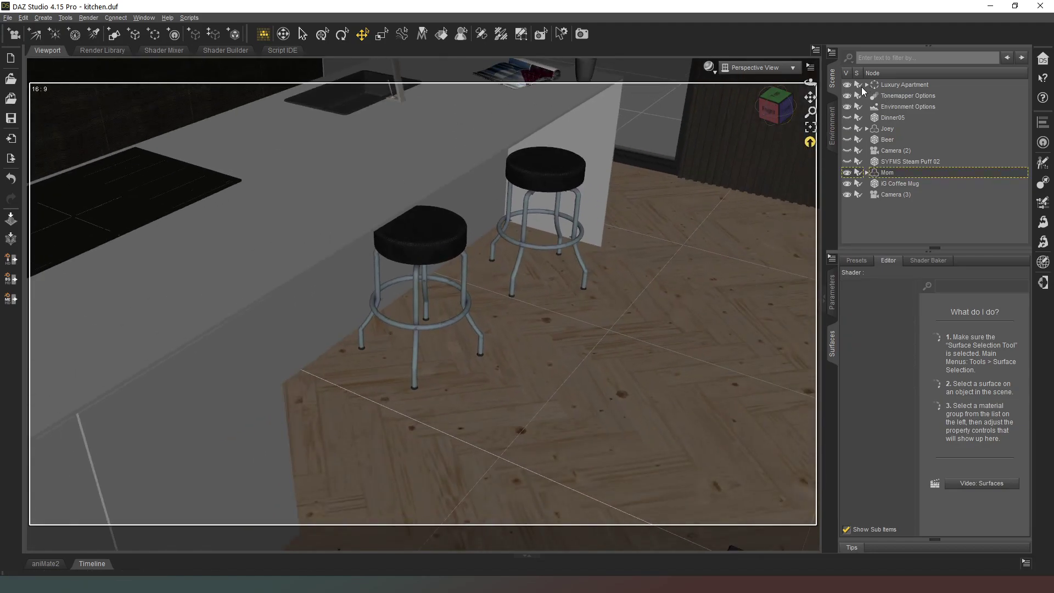
- Move the swivel stool nearer the cooktop outward from the kitchen island, and collapse the Luxury Apartment group
{"action": "left_click", "coordinate": [434, 324]}
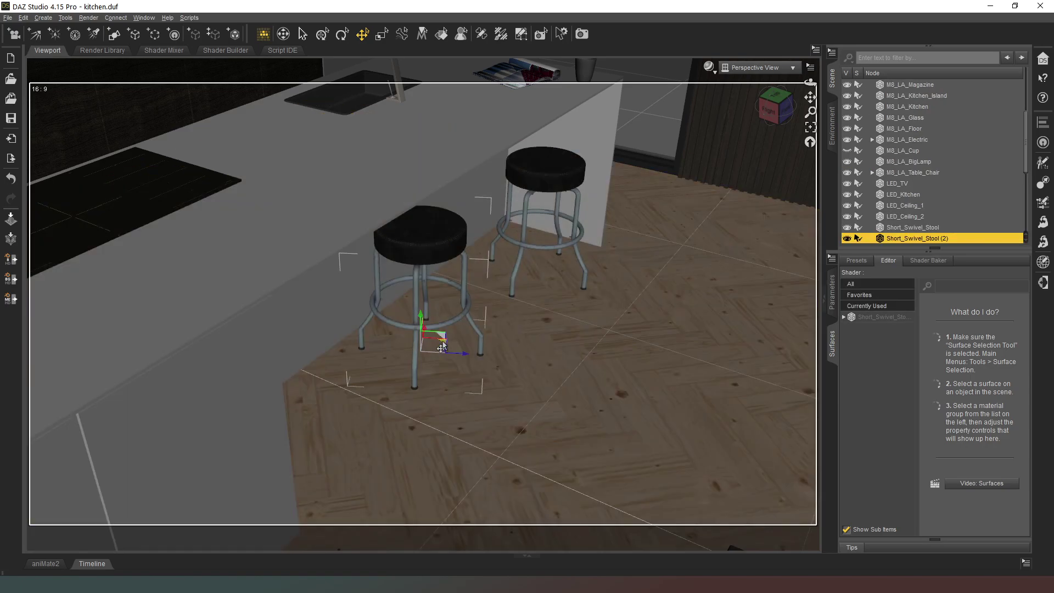
{"action": "left_click_drag", "start_coordinate": [442, 347], "coordinate": [538, 406]}
{"action": "left_click_drag", "start_coordinate": [775, 107], "coordinate": [807, 103]}
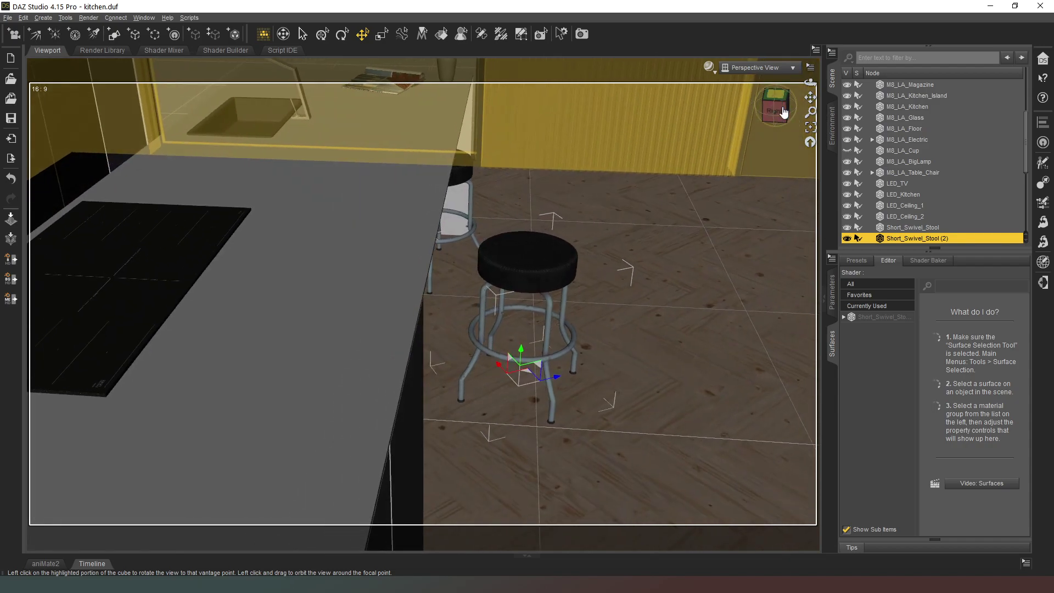
{"action": "scroll", "coordinate": [891, 111], "scroll_direction": "up", "scroll_amount": 3}
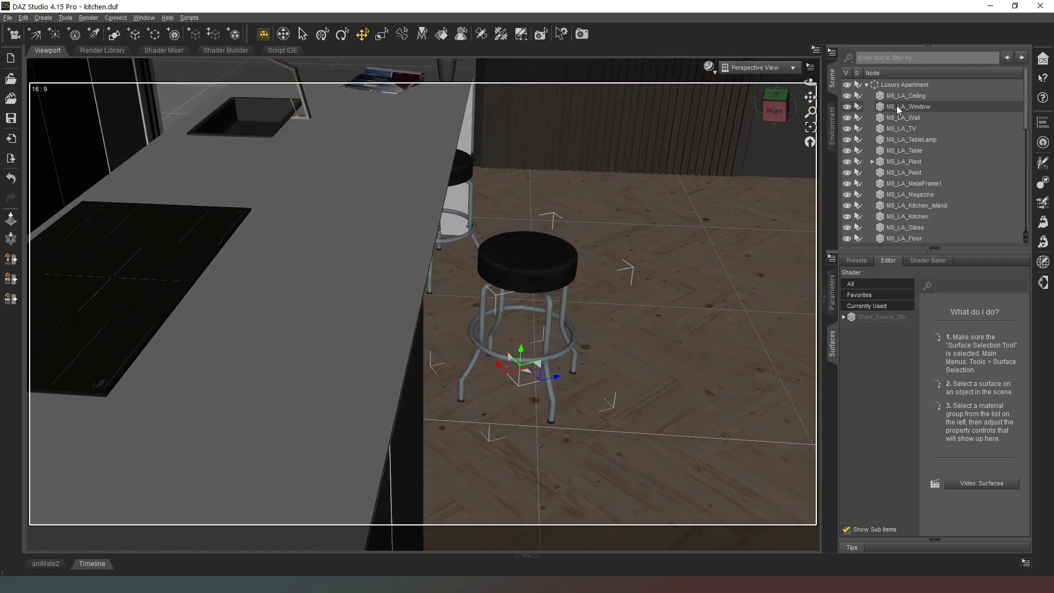
{"action": "left_click", "coordinate": [867, 84]}
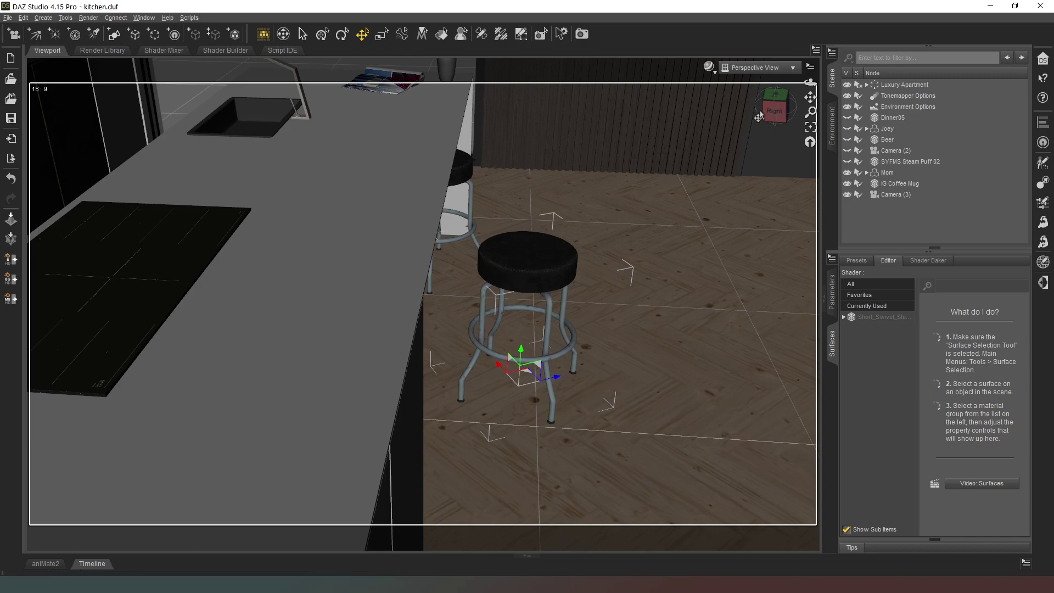
- Rotate the Mom figure to a Y Rotate of -173.59, facing the island, and move it onto the pulled-out stool
{"action": "left_click_drag", "start_coordinate": [774, 112], "coordinate": [839, 186]}
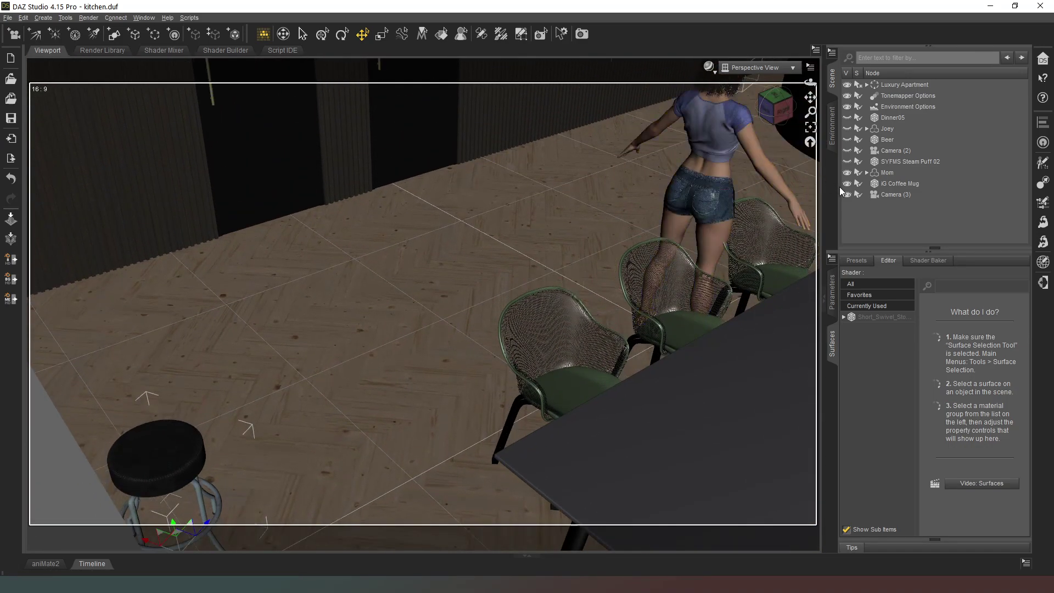
{"action": "left_click", "coordinate": [885, 171]}
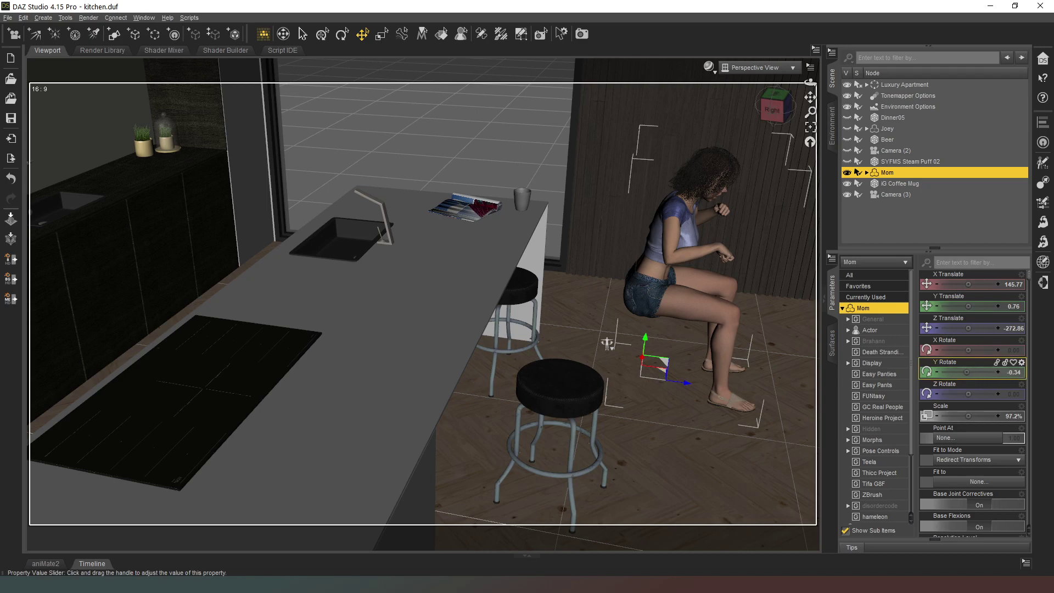
{"action": "left_click_drag", "start_coordinate": [966, 373], "coordinate": [947, 373]}
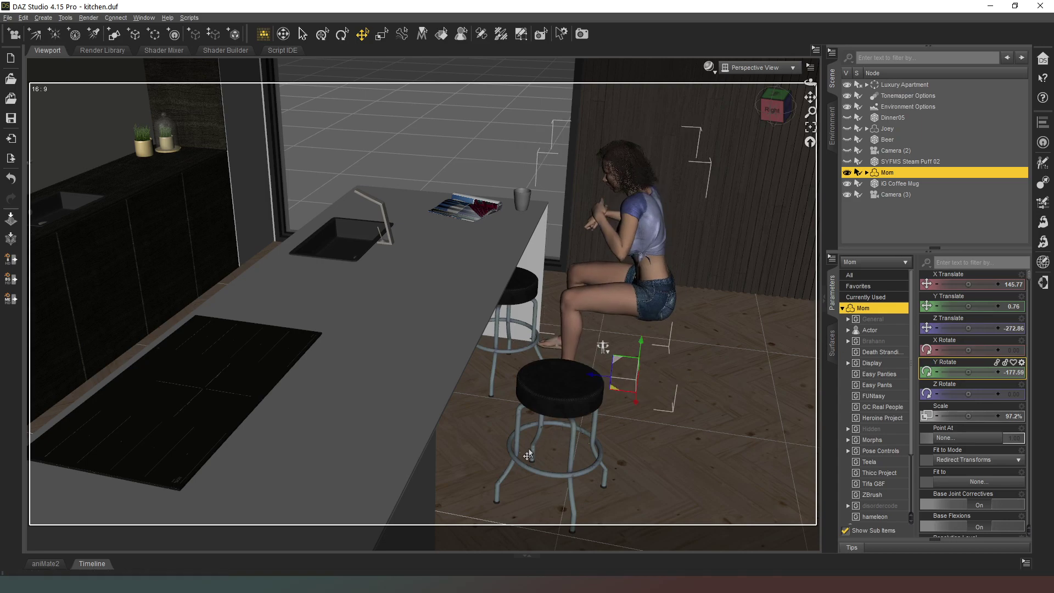
{"action": "left_click_drag", "start_coordinate": [527, 456], "coordinate": [494, 491]}
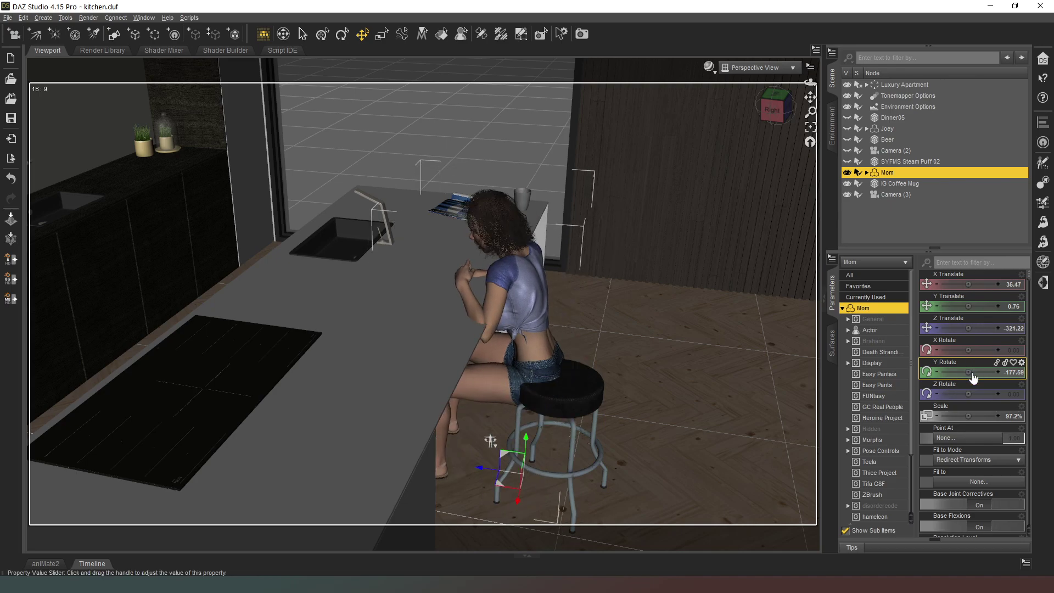
{"action": "left_click_drag", "start_coordinate": [968, 373], "coordinate": [976, 373]}
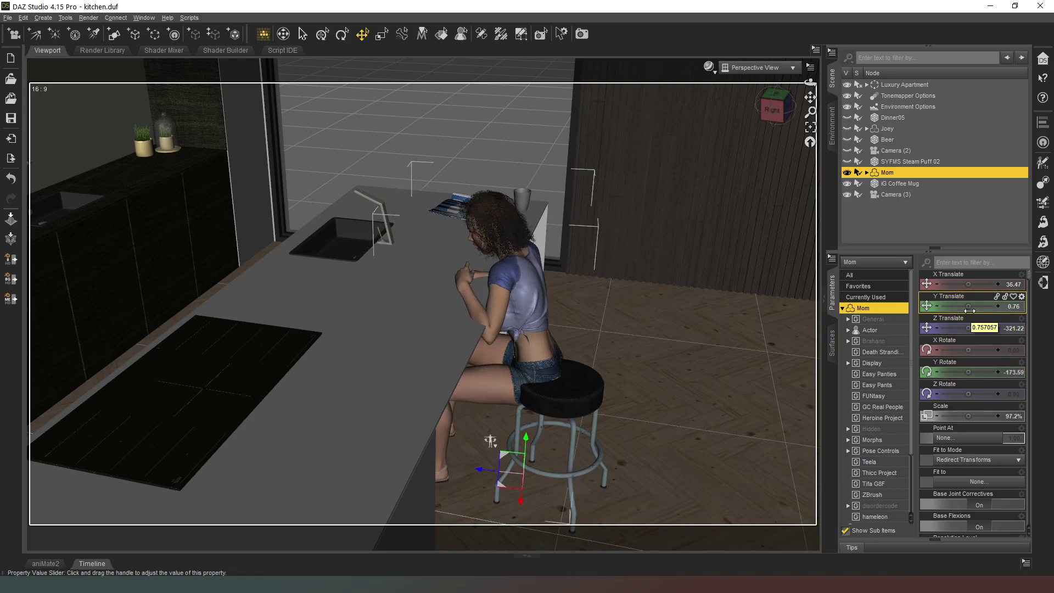
- Raise the seated Mom figure to a Y Translate of 14.28 and save the scene
{"action": "left_click_drag", "start_coordinate": [970, 311], "coordinate": [1003, 311]}
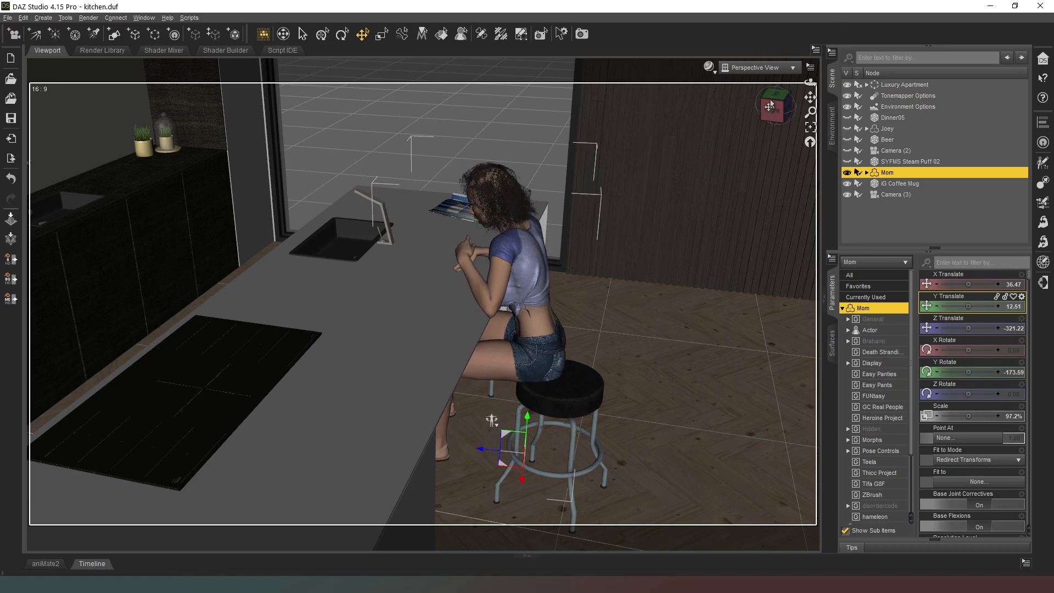
{"action": "left_click_drag", "start_coordinate": [770, 109], "coordinate": [845, 96]}
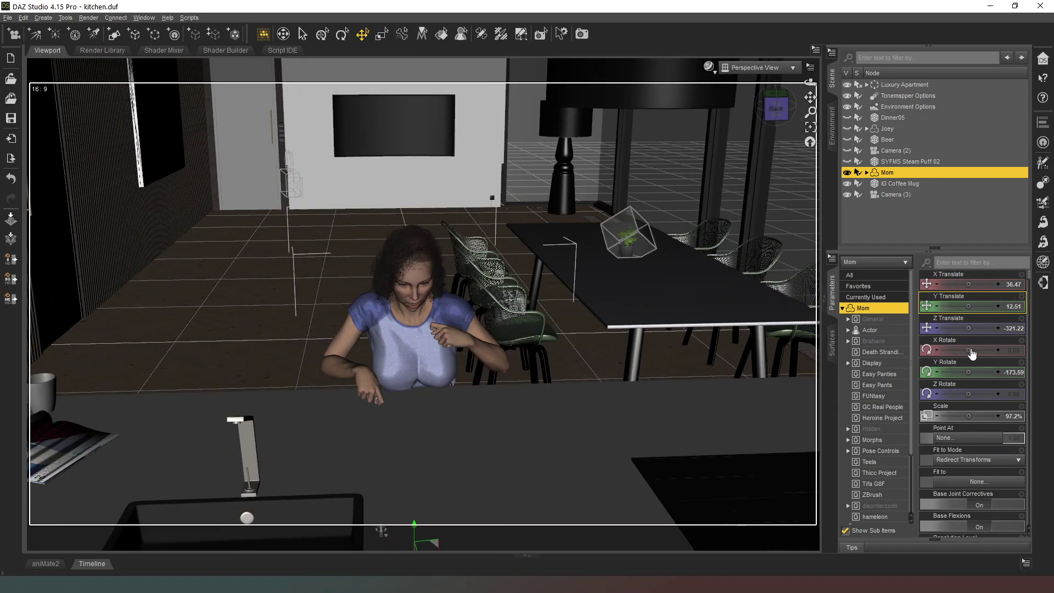
{"action": "left_click_drag", "start_coordinate": [975, 306], "coordinate": [984, 306]}
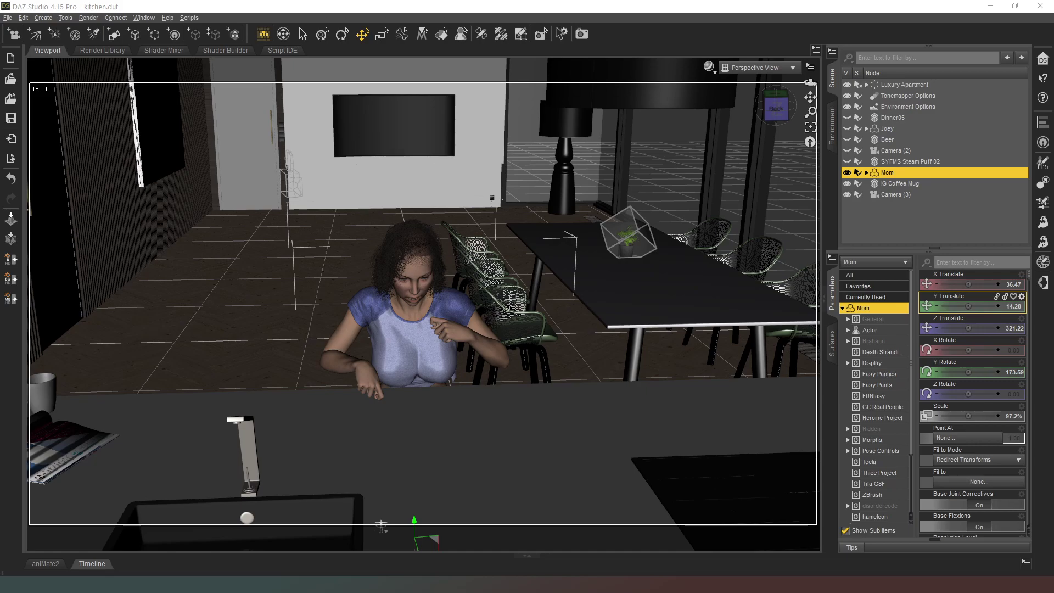
{"action": "key", "text": "ctrl+s"}
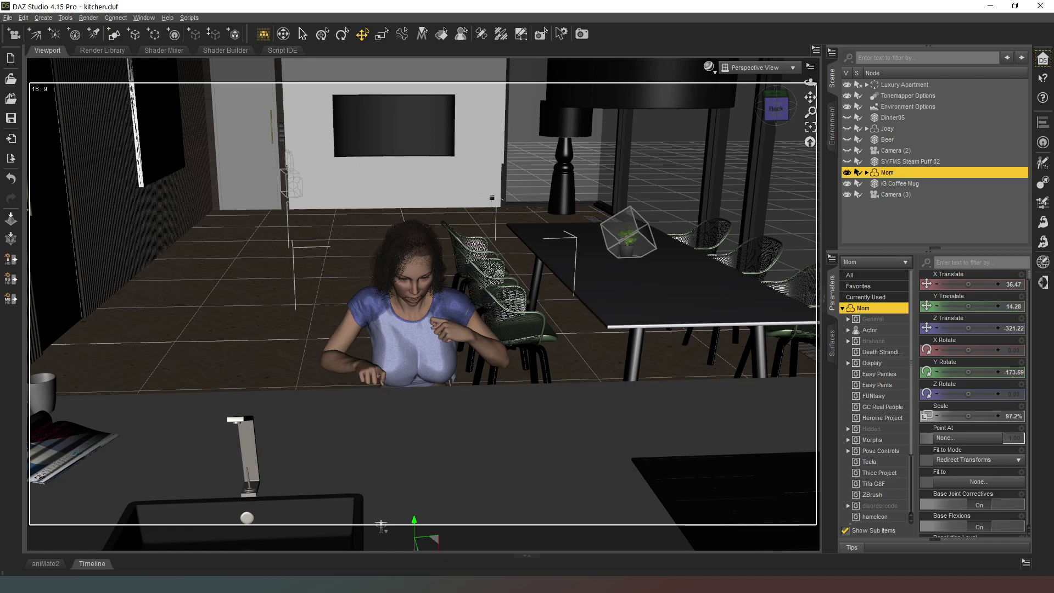
{"action": "key", "text": "ctrl+s"}
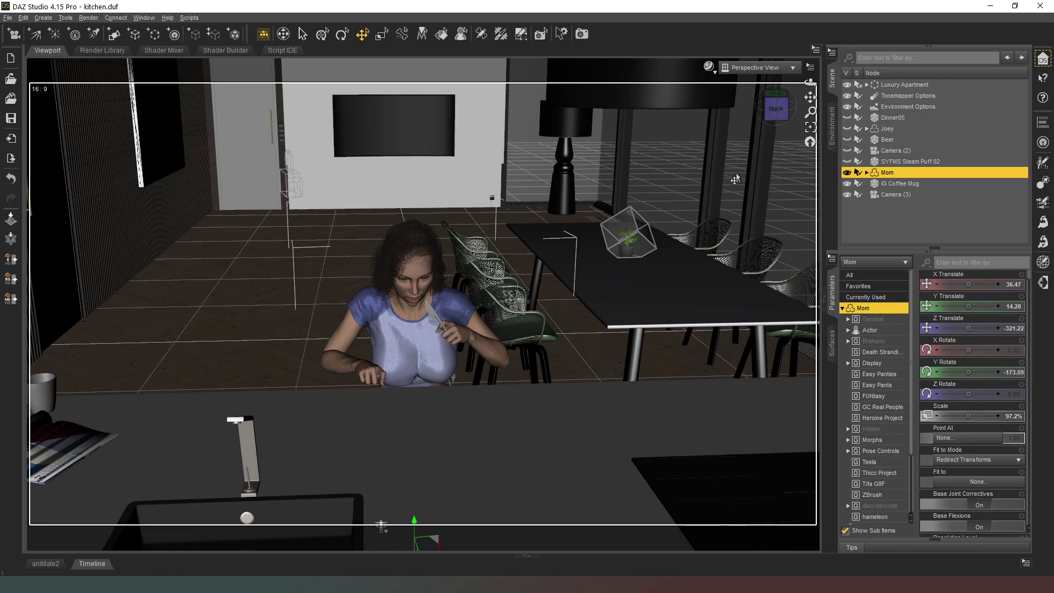
- Examine the seated figure's hands from the side and the child nodes under its Right Hand in the Mom hierarchy
{"action": "left_click_drag", "start_coordinate": [789, 112], "coordinate": [676, 132]}
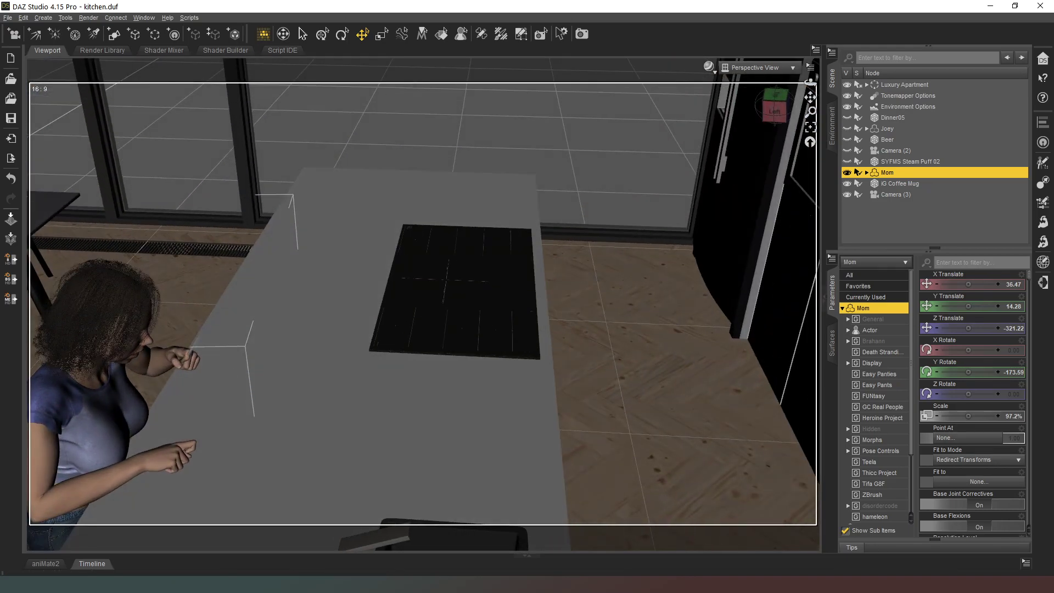
{"action": "middle_click_drag", "start_coordinate": [791, 112], "coordinate": [773, 110]}
{"action": "scroll", "coordinate": [773, 111], "scroll_direction": "down", "scroll_amount": 2}
{"action": "scroll", "coordinate": [756, 183], "scroll_direction": "up", "scroll_amount": 2}
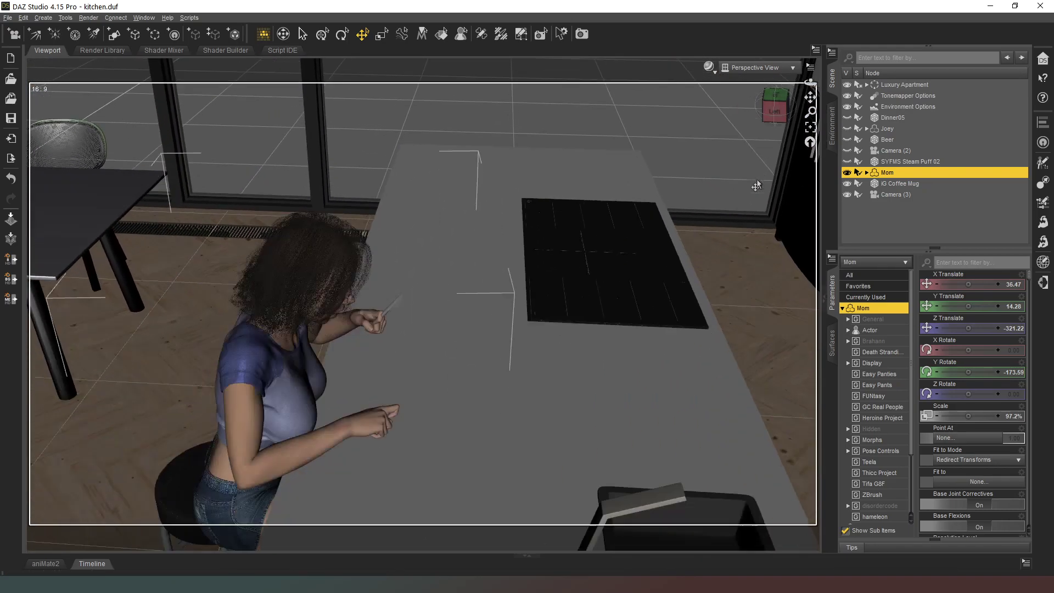
{"action": "middle_click_drag", "start_coordinate": [756, 183], "coordinate": [694, 185]}
{"action": "scroll", "coordinate": [757, 187], "scroll_direction": "up", "scroll_amount": 2}
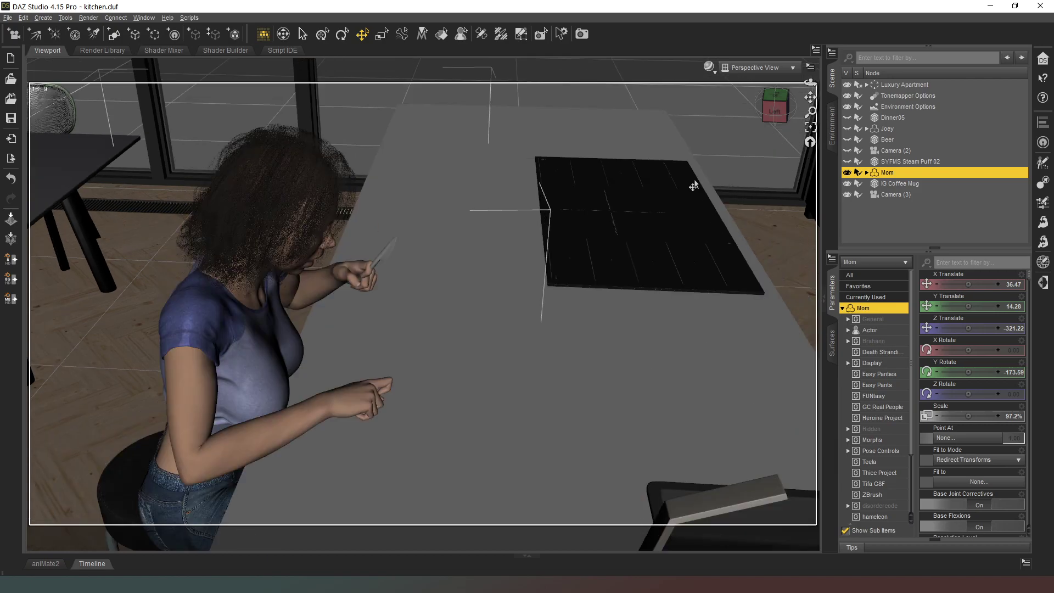
{"action": "left_click", "coordinate": [867, 172]}
{"action": "scroll", "coordinate": [920, 141], "scroll_direction": "down", "scroll_amount": 1}
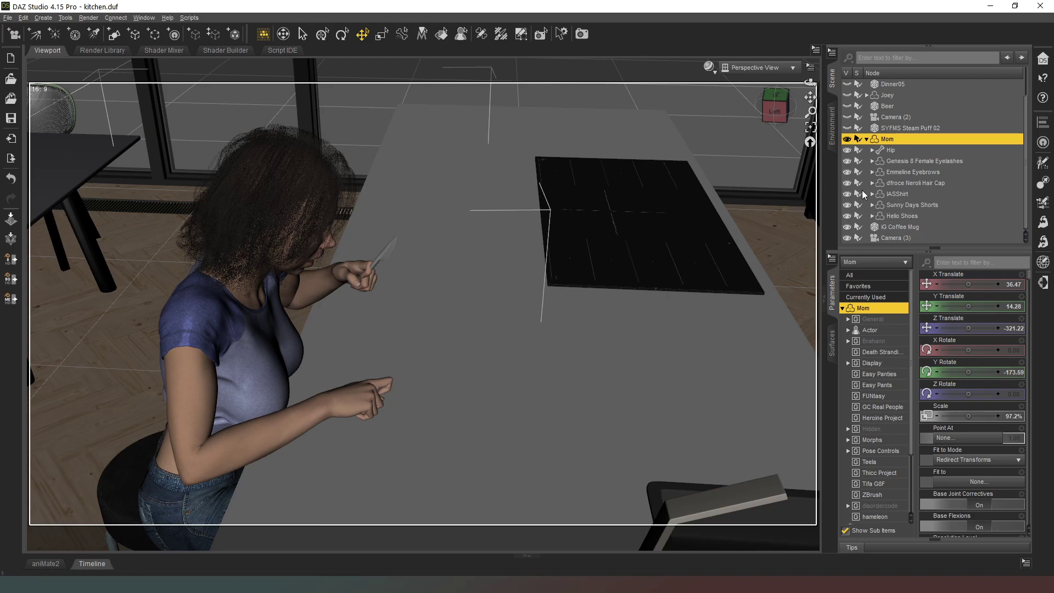
{"action": "left_click", "coordinate": [351, 396]}
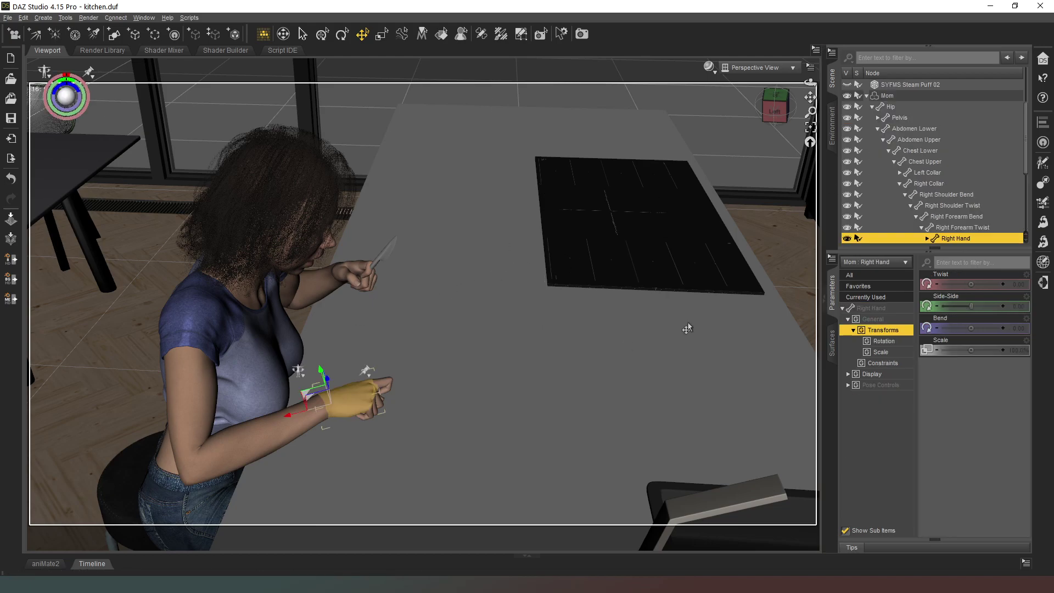
{"action": "scroll", "coordinate": [928, 221], "scroll_direction": "down", "scroll_amount": 1}
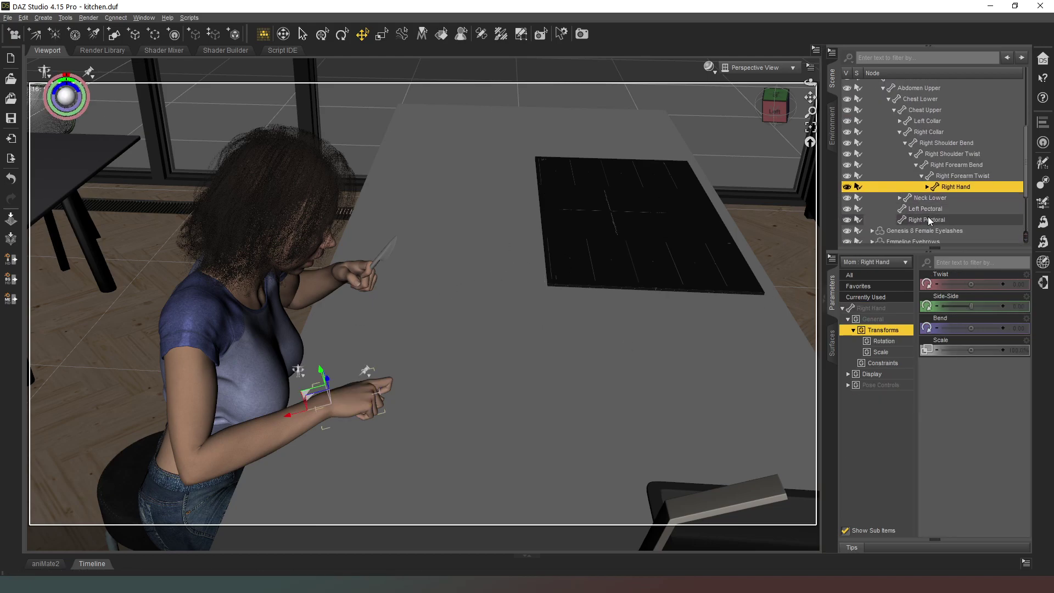
{"action": "left_click", "coordinate": [927, 187]}
{"action": "scroll", "coordinate": [940, 182], "scroll_direction": "down", "scroll_amount": 2}
{"action": "scroll", "coordinate": [941, 182], "scroll_direction": "down", "scroll_amount": 1}
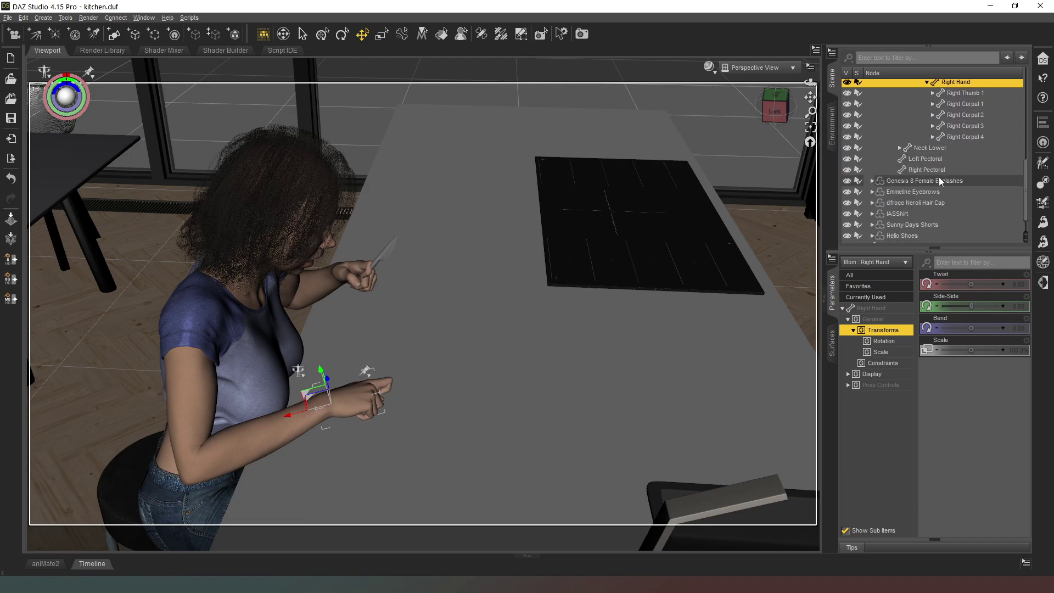
{"action": "scroll", "coordinate": [941, 182], "scroll_direction": "up", "scroll_amount": 6}
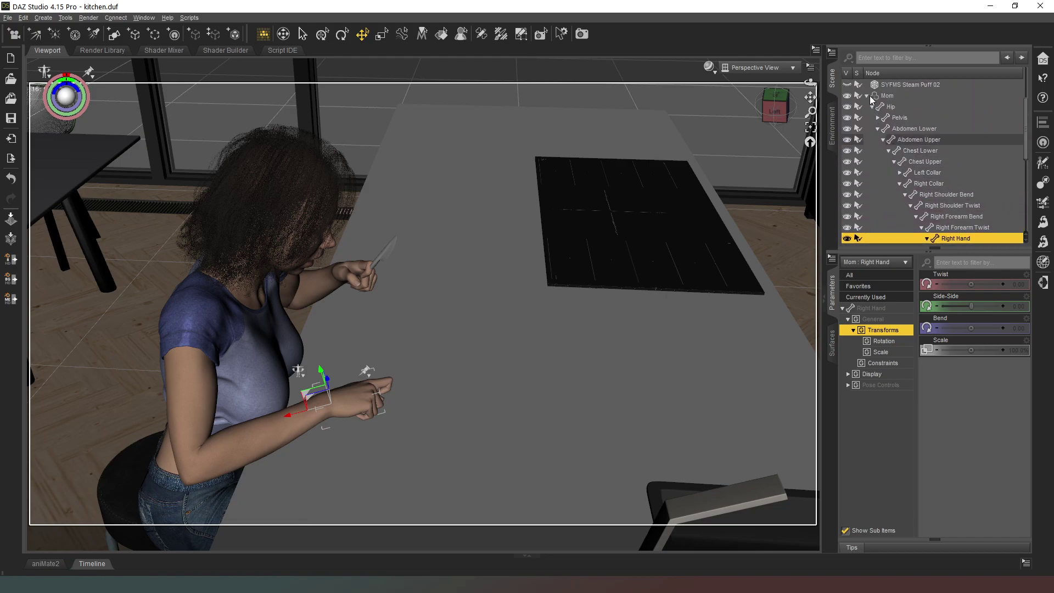
{"action": "left_click", "coordinate": [868, 97]}
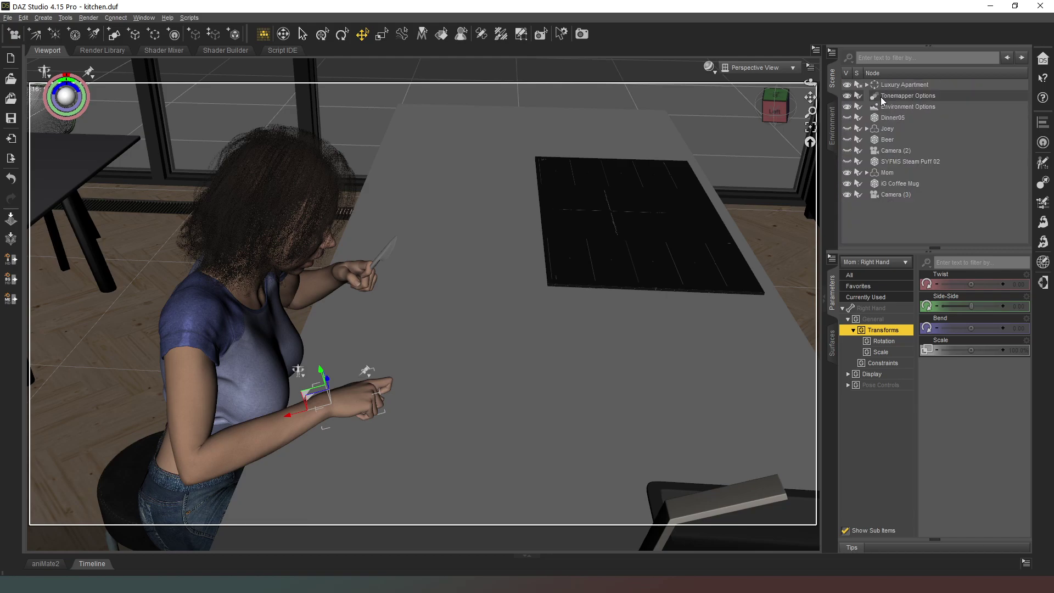
- Delete the slanted utensil from the Mom figure's left hand, keeping the upright fork
{"action": "left_click", "coordinate": [889, 173]}
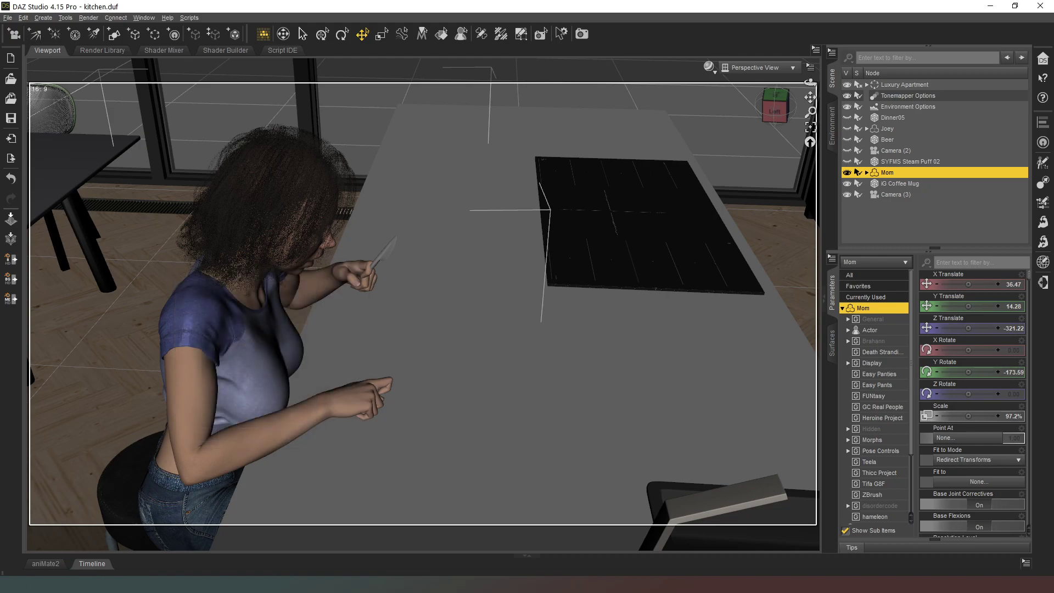
{"action": "left_click", "coordinate": [342, 443]}
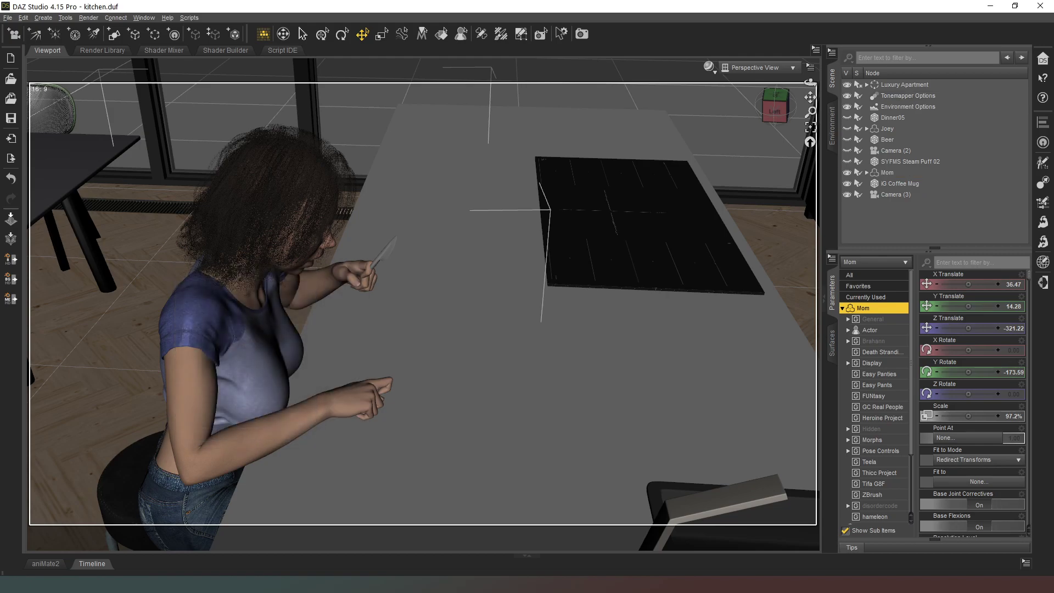
{"action": "left_click", "coordinate": [470, 420]}
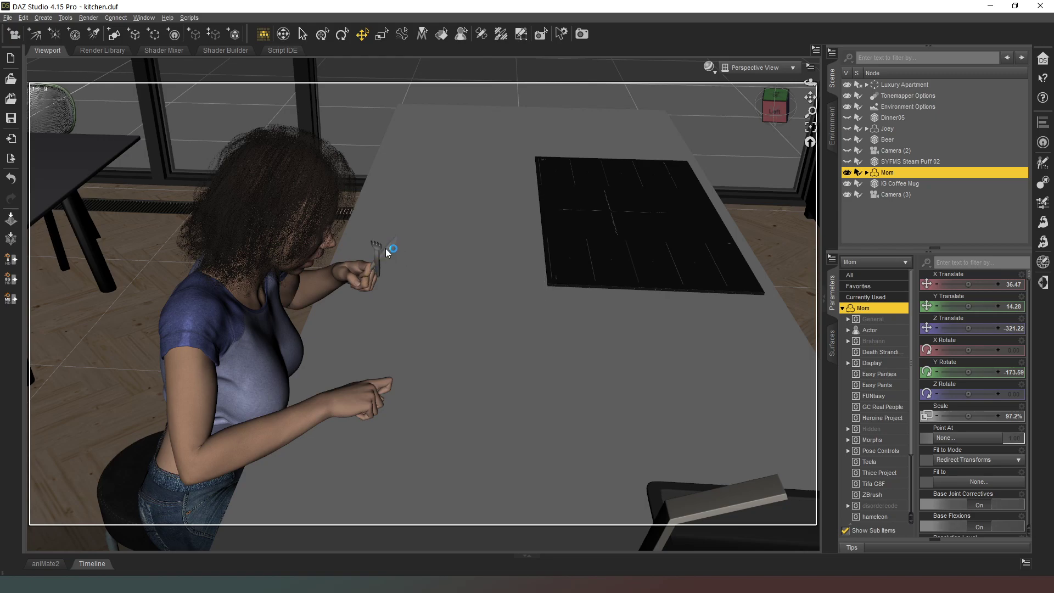
{"action": "left_click", "coordinate": [387, 251]}
{"action": "key", "text": "Delete"}
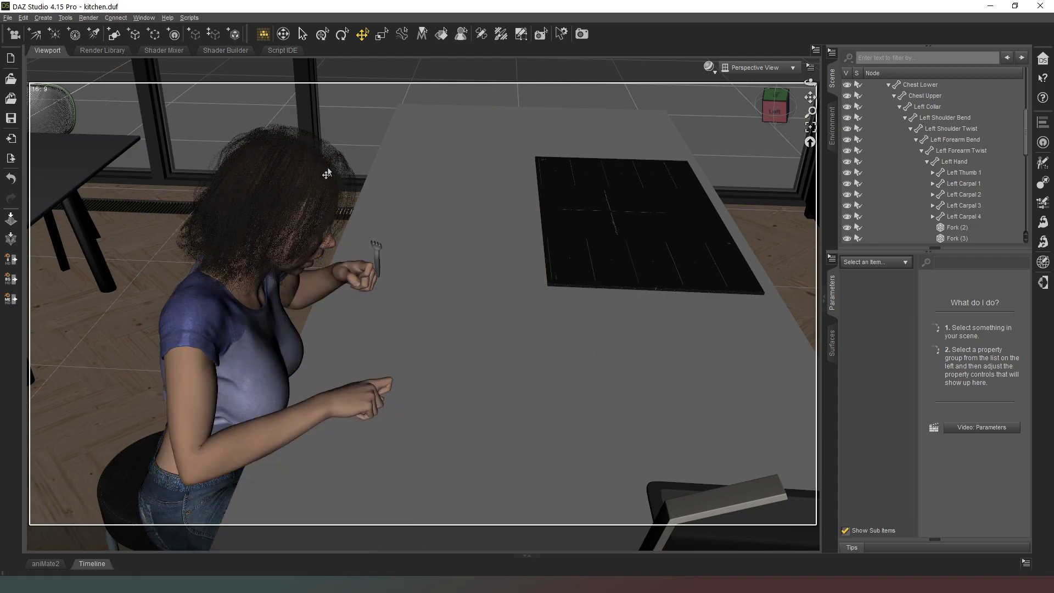
{"action": "scroll", "coordinate": [874, 85], "scroll_direction": "up", "scroll_amount": 3}
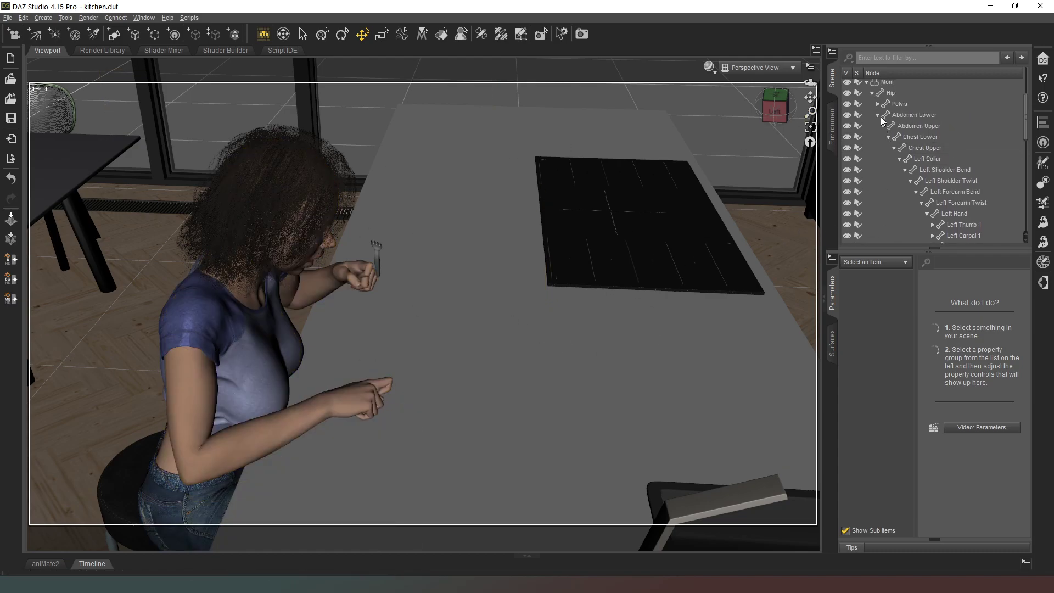
- Add a knife to the Mom figure's right hand and shift it into the grip, to about X -58.28, Y 99.58, Z 6.72
{"action": "left_click", "coordinate": [867, 83]}
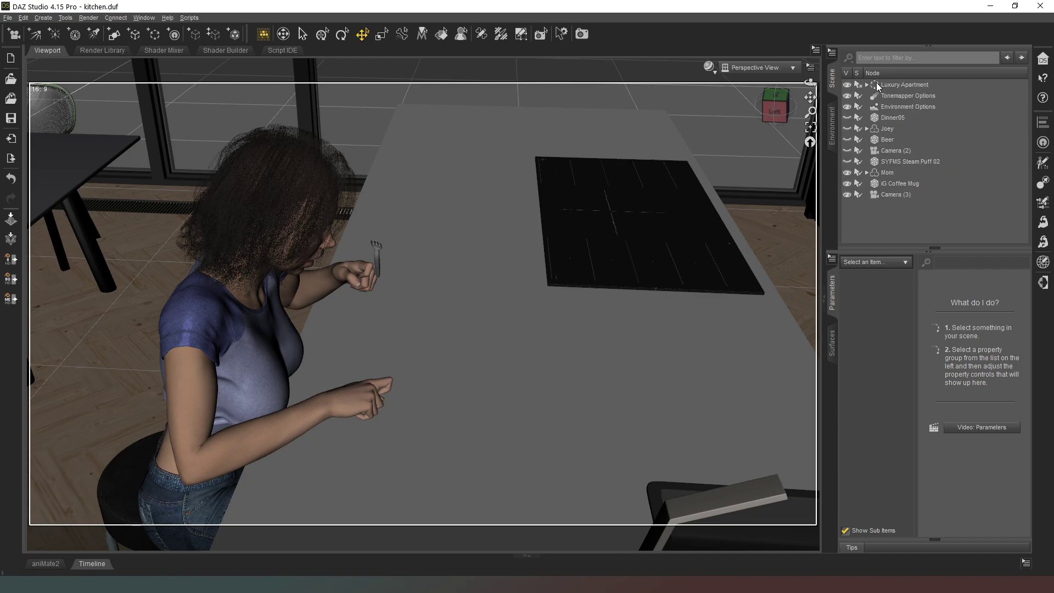
{"action": "left_click", "coordinate": [888, 172]}
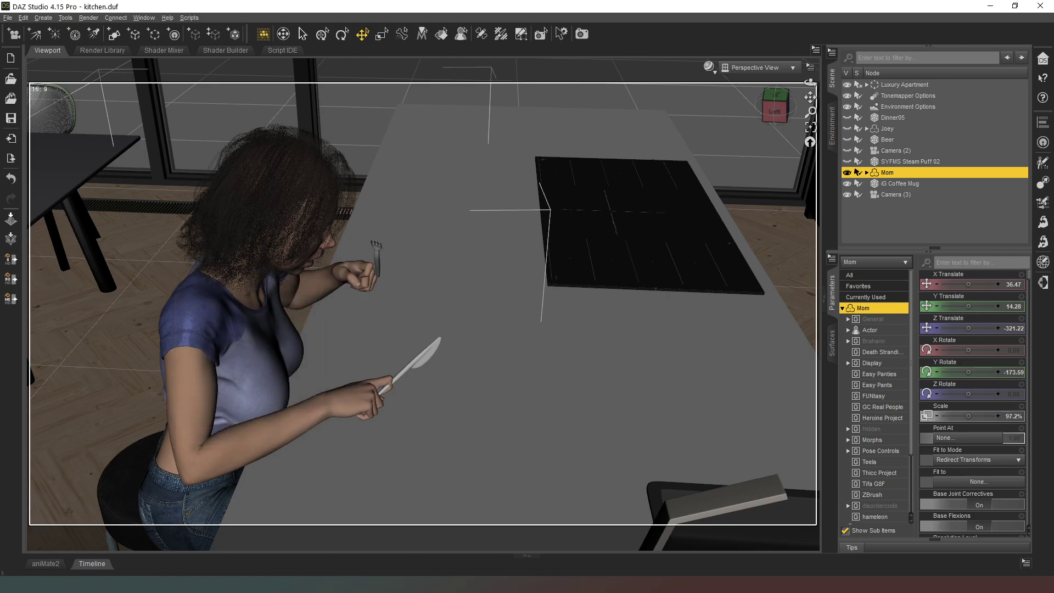
{"action": "left_click", "coordinate": [420, 359]}
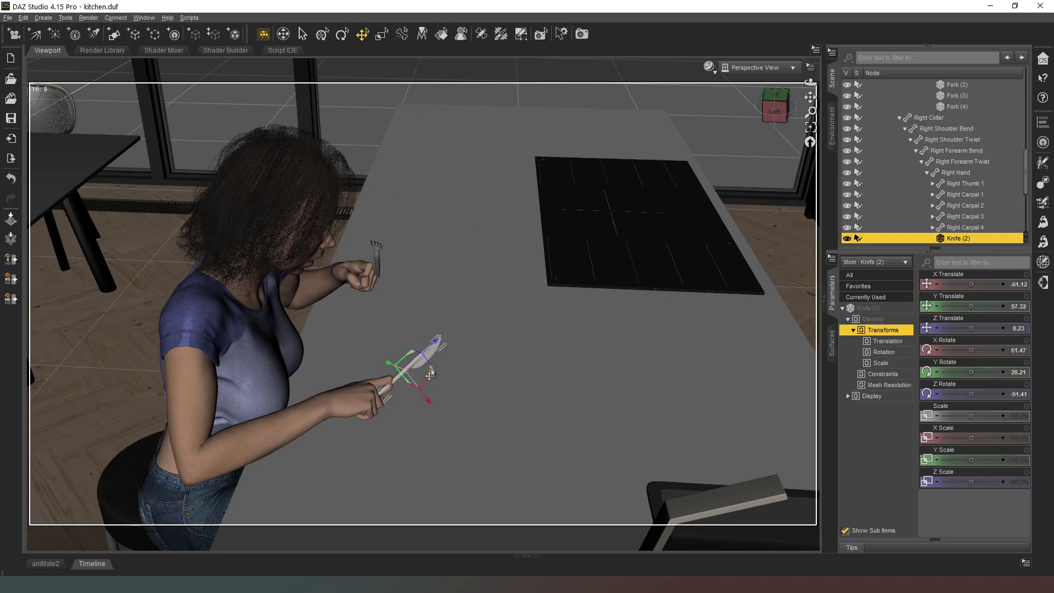
{"action": "left_click_drag", "start_coordinate": [424, 379], "coordinate": [409, 391]}
- Move the fork into the Mom figure's left-hand grip, to X Translate 55.32, Y Translate 101.13 and Z Translate 6.27
{"action": "mouse_move", "coordinate": [776, 106]}
{"action": "left_mouse_down"}
{"action": "mouse_move", "coordinate": [794, 117]}
{"action": "mouse_move", "coordinate": [772, 113]}
{"action": "mouse_move", "coordinate": [795, 111]}
{"action": "mouse_move", "coordinate": [780, 99]}
{"action": "mouse_move", "coordinate": [774, 107]}
{"action": "left_mouse_up"}
{"action": "left_click", "coordinate": [768, 115]}
{"action": "left_click", "coordinate": [396, 208]}
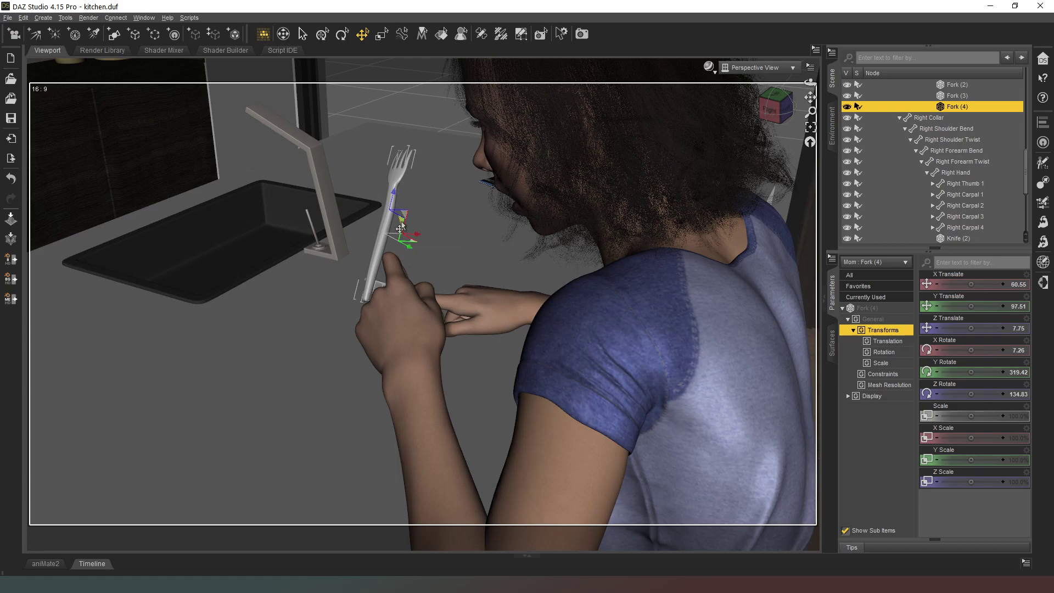
{"action": "left_click_drag", "start_coordinate": [400, 227], "coordinate": [419, 287]}
{"action": "left_click_drag", "start_coordinate": [786, 102], "coordinate": [483, 286]}
{"action": "left_click_drag", "start_coordinate": [348, 264], "coordinate": [408, 239]}
{"action": "left_click_drag", "start_coordinate": [785, 105], "coordinate": [459, 318]}
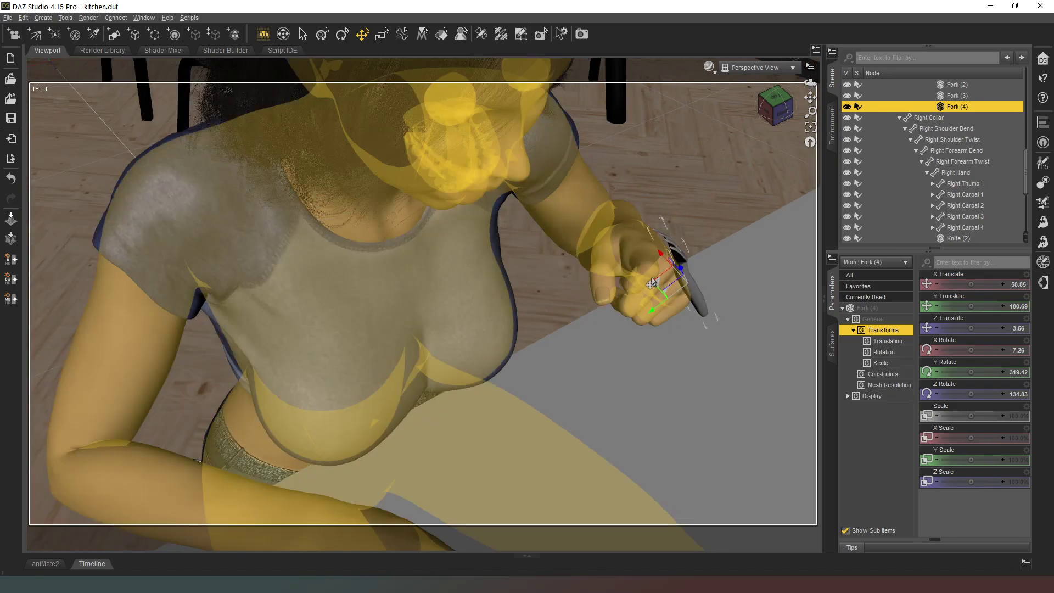
{"action": "left_click_drag", "start_coordinate": [653, 283], "coordinate": [600, 278]}
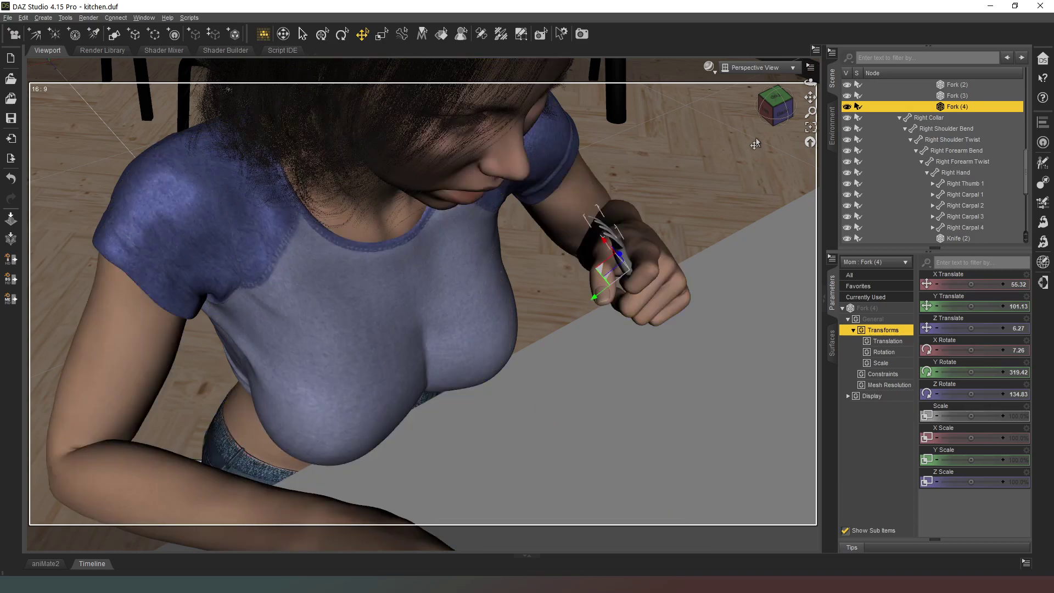
- Adjust the knife in the Mom figure's right hand to X Translate -57.68, Y Translate 99.07 and Z Translate 7.34
{"action": "left_click_drag", "start_coordinate": [774, 109], "coordinate": [890, 189]}
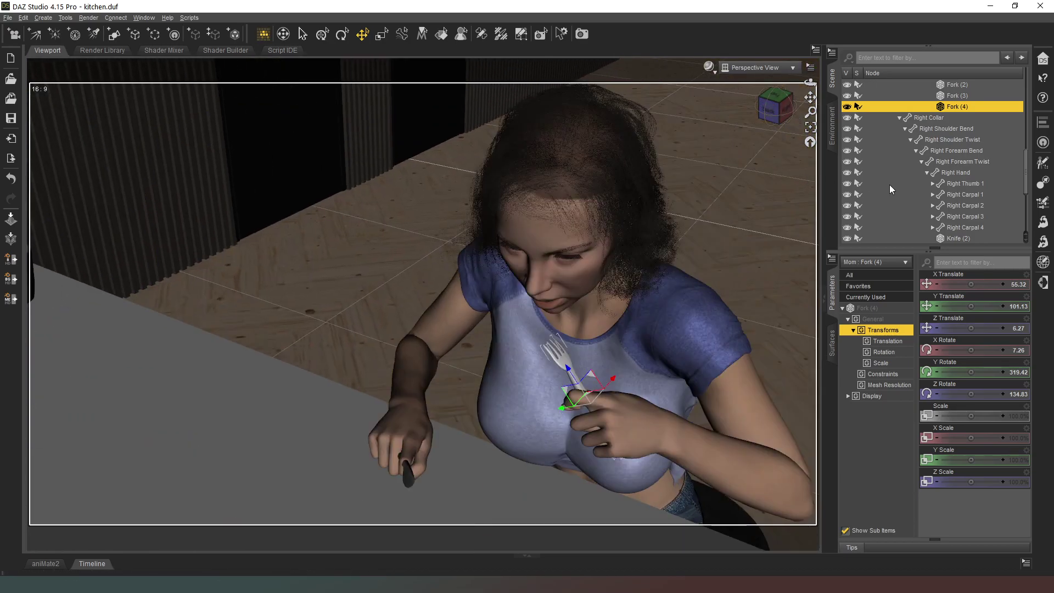
{"action": "left_click", "coordinate": [781, 116]}
{"action": "left_click_drag", "start_coordinate": [781, 116], "coordinate": [768, 113]}
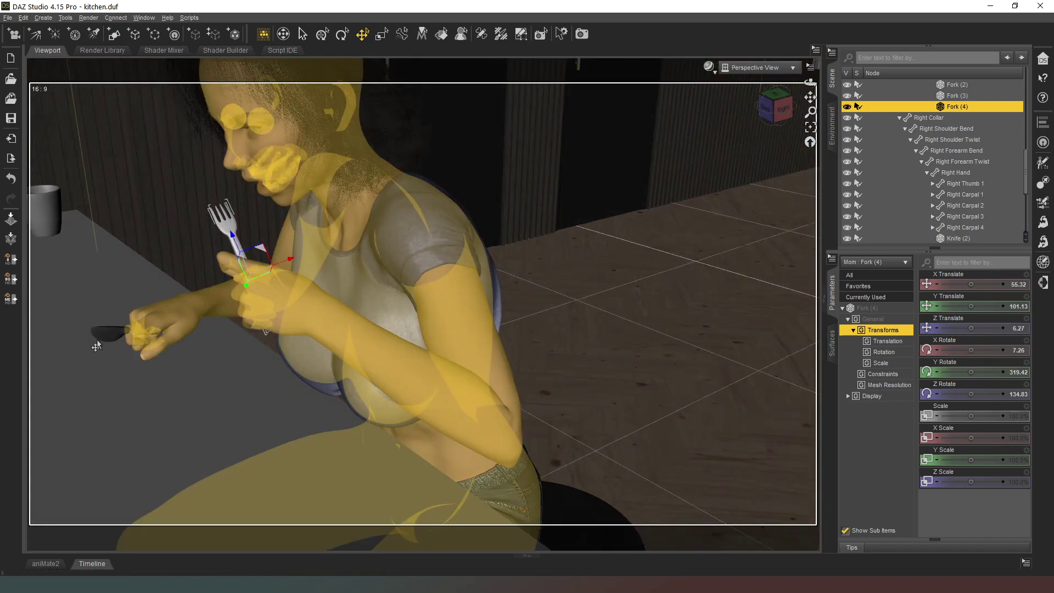
{"action": "left_click", "coordinate": [99, 336]}
{"action": "left_click", "coordinate": [99, 341]}
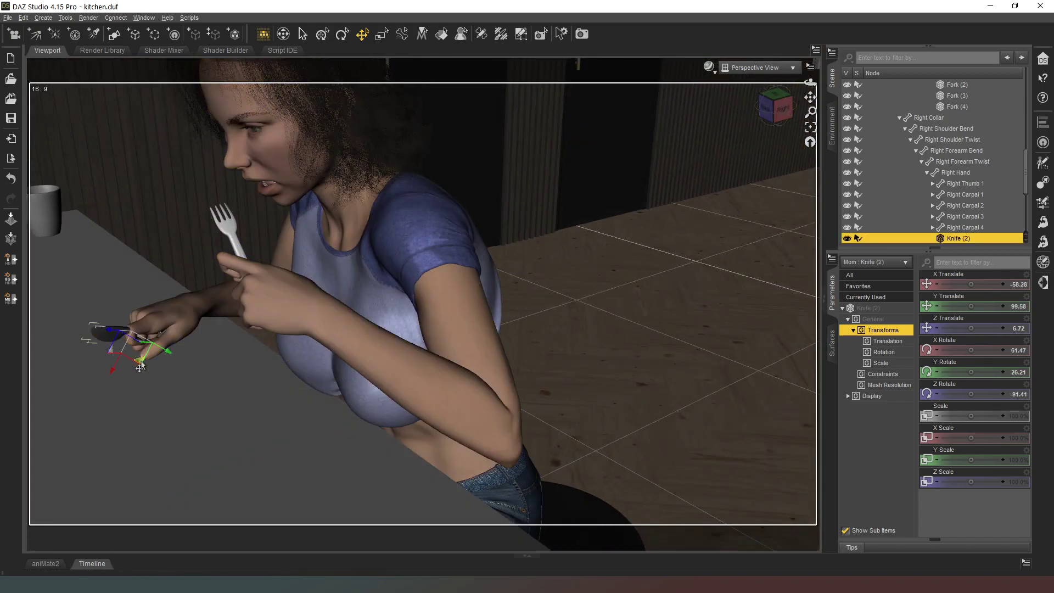
{"action": "left_click_drag", "start_coordinate": [139, 368], "coordinate": [143, 374]}
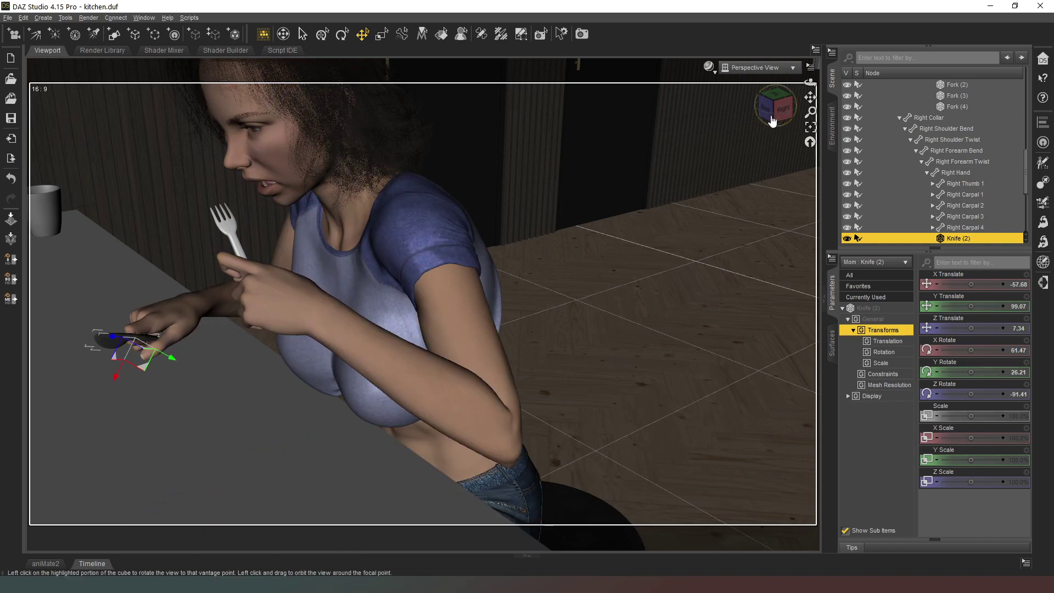
- Give the surface of the fork in the left hand a grey metal-look Iray Uber shader and select the knife
{"action": "left_click_drag", "start_coordinate": [772, 120], "coordinate": [791, 133]}
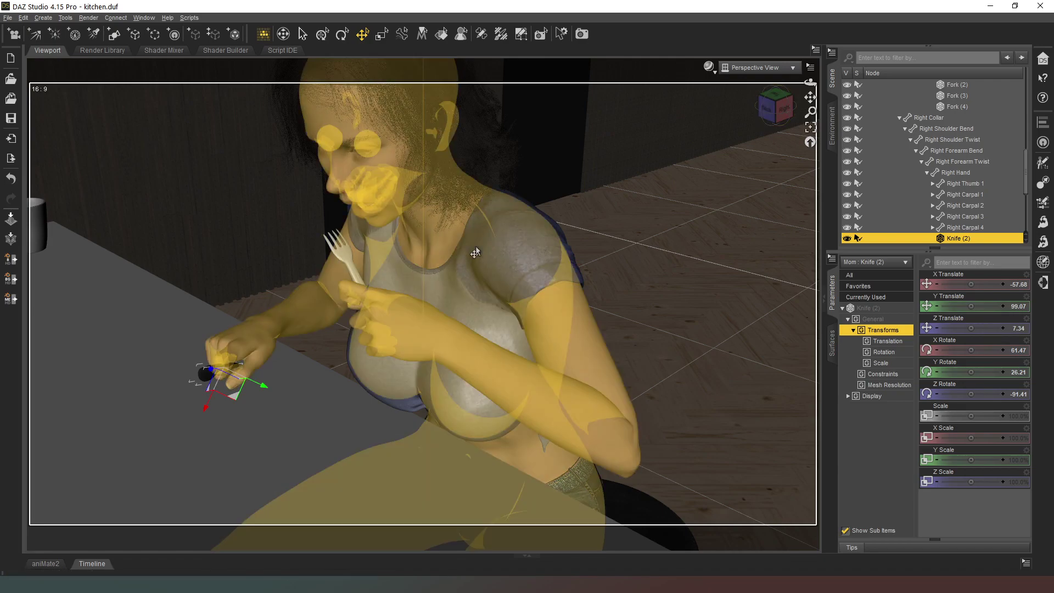
{"action": "left_click", "coordinate": [338, 254]}
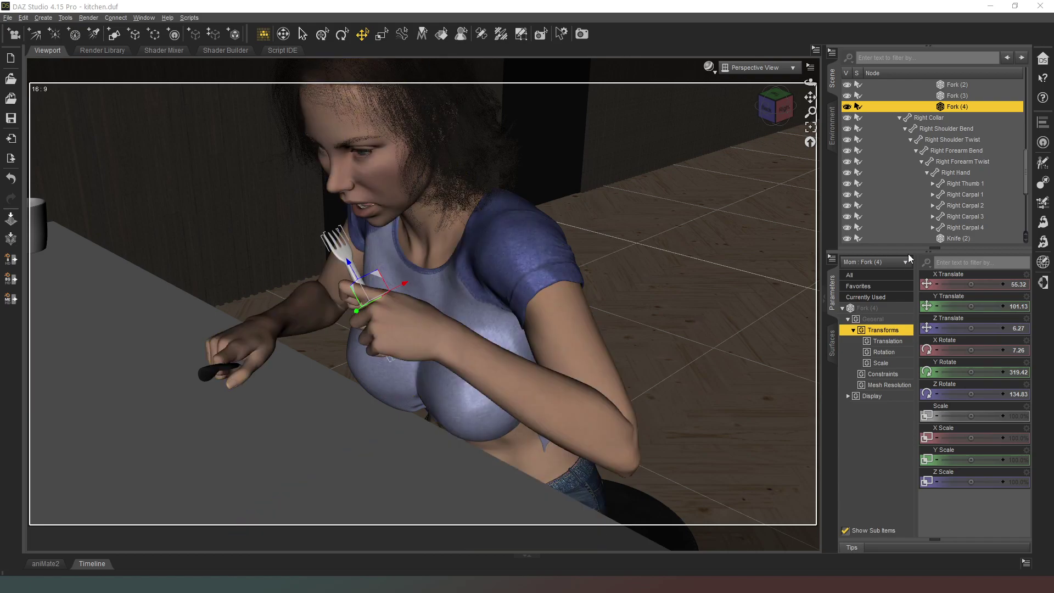
{"action": "left_click", "coordinate": [833, 344]}
{"action": "left_click", "coordinate": [860, 318]}
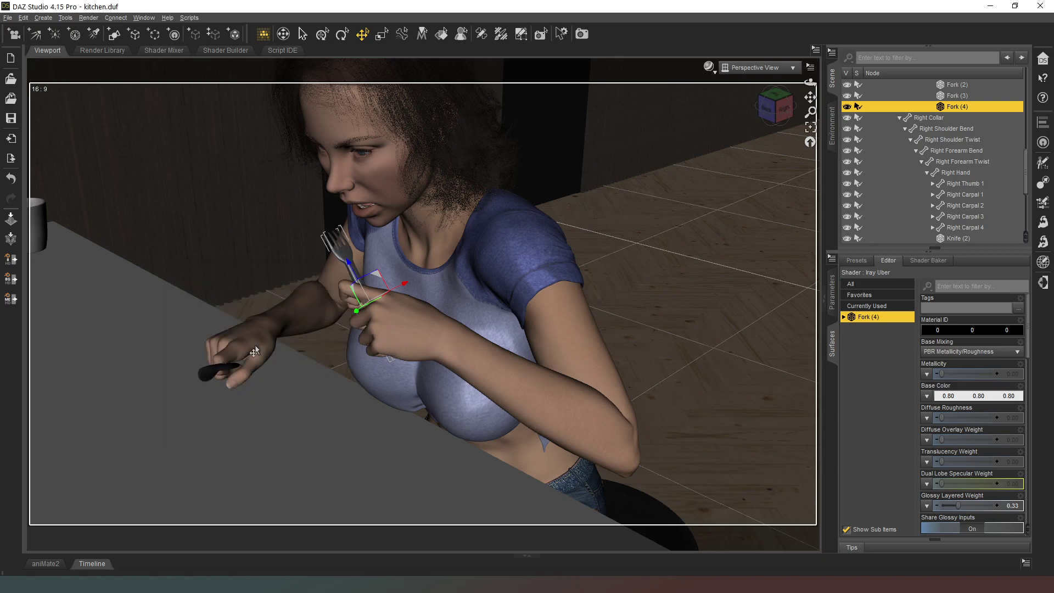
{"action": "left_click", "coordinate": [209, 376]}
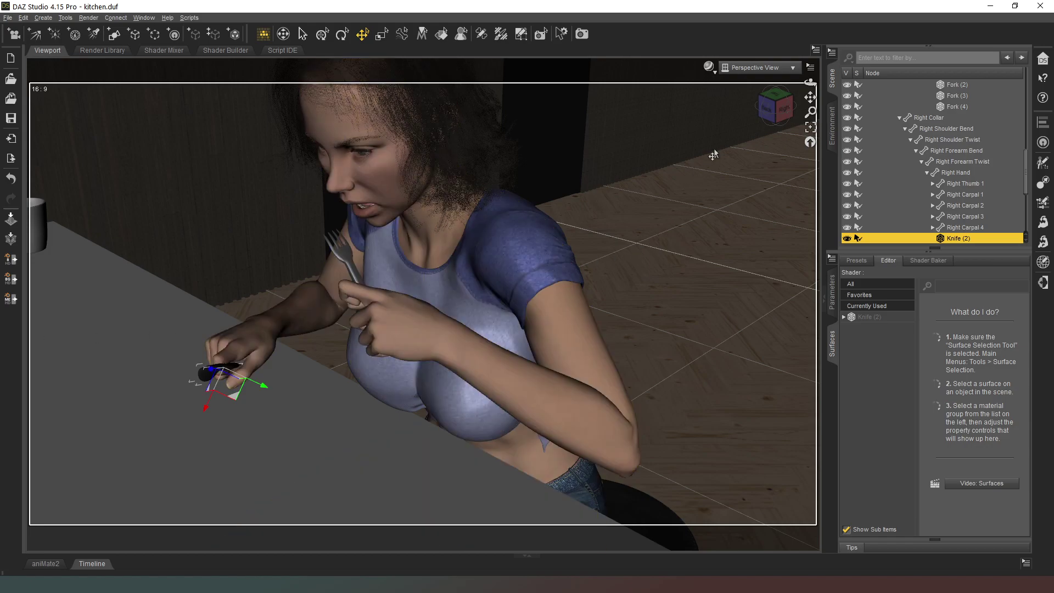
{"action": "mouse_move", "coordinate": [773, 112]}
{"action": "left_mouse_down"}
{"action": "mouse_move", "coordinate": [742, 109]}
{"action": "mouse_move", "coordinate": [772, 118]}
{"action": "left_mouse_up"}
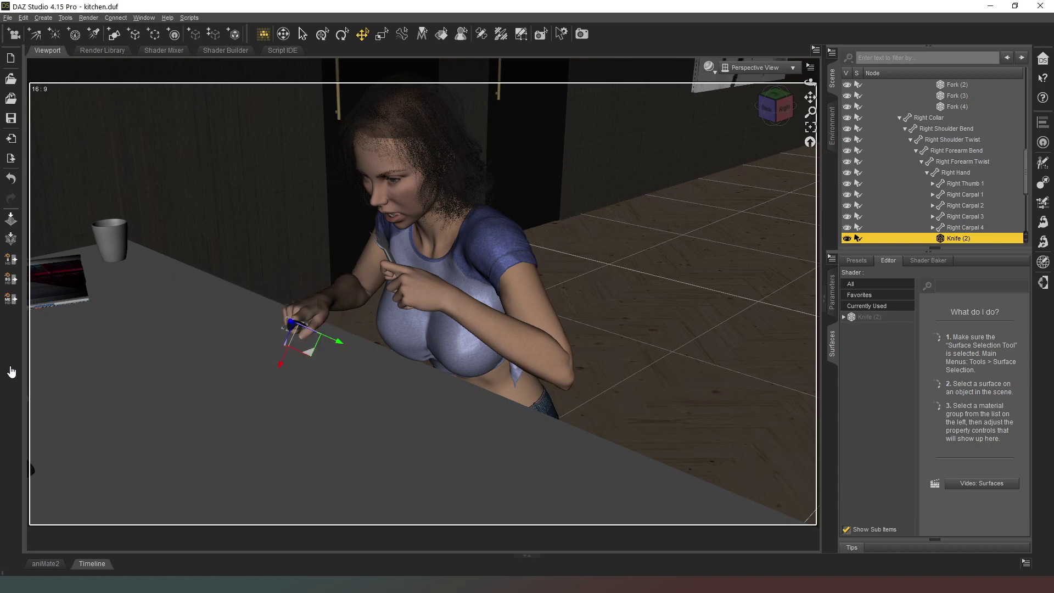
- Collapse the Mom hierarchy, select the FG Plate and move it away from its starting place near the dining chairs
{"action": "scroll", "coordinate": [922, 190], "scroll_direction": "up", "scroll_amount": 10}
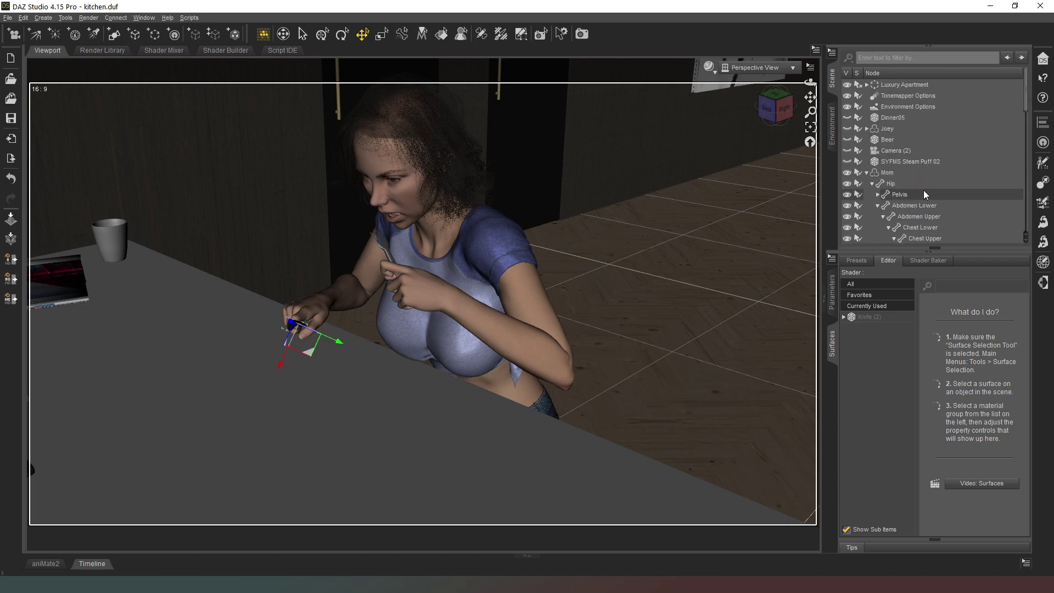
{"action": "left_click", "coordinate": [867, 172]}
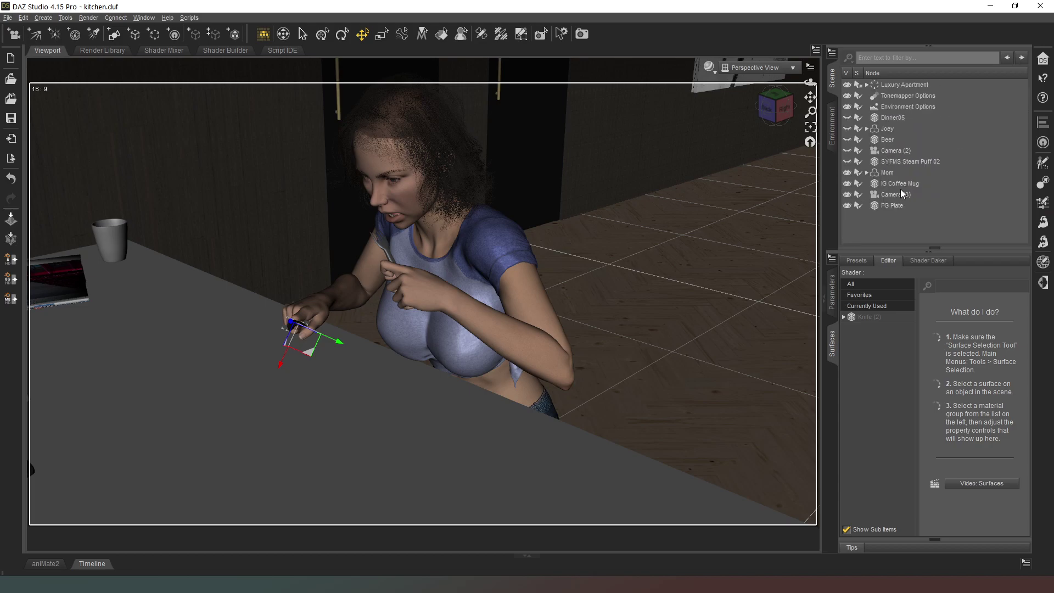
{"action": "left_click", "coordinate": [895, 204]}
{"action": "left_click_drag", "start_coordinate": [774, 107], "coordinate": [784, 166]}
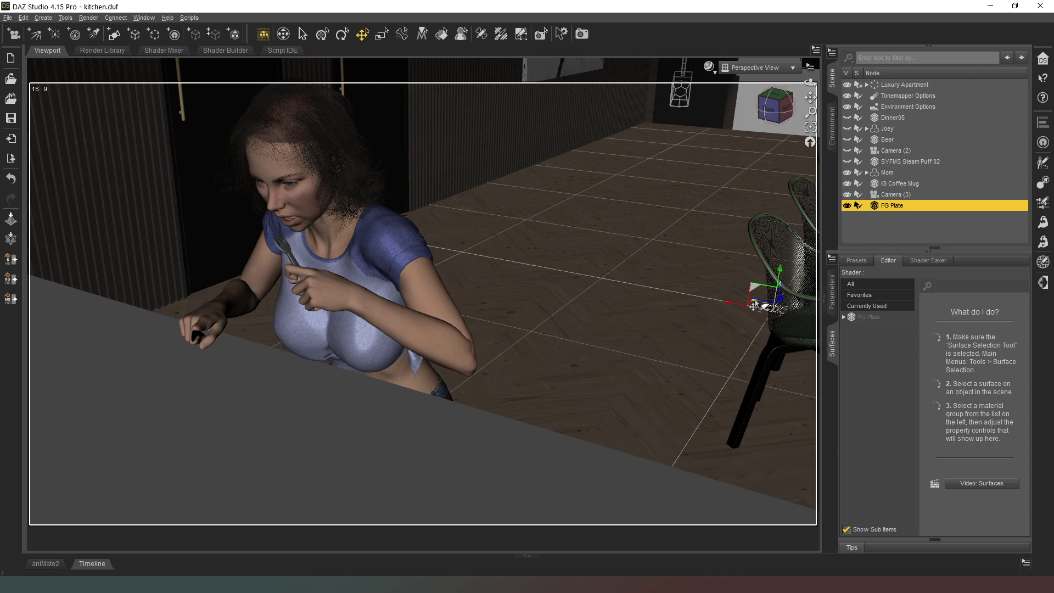
{"action": "left_click_drag", "start_coordinate": [754, 305], "coordinate": [367, 501]}
{"action": "left_click", "coordinate": [825, 299]}
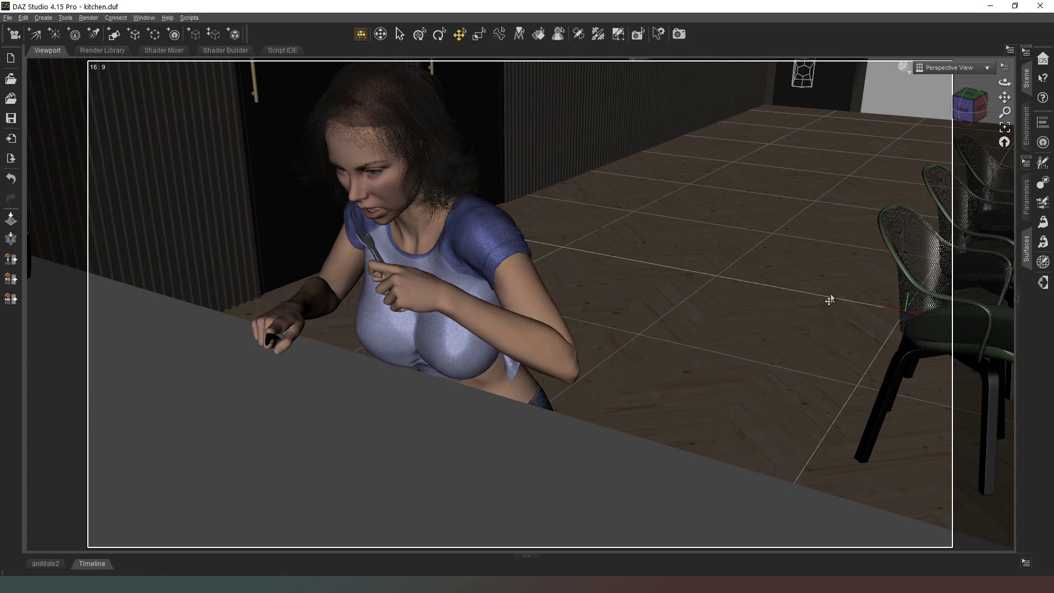
{"action": "left_click", "coordinate": [1018, 298]}
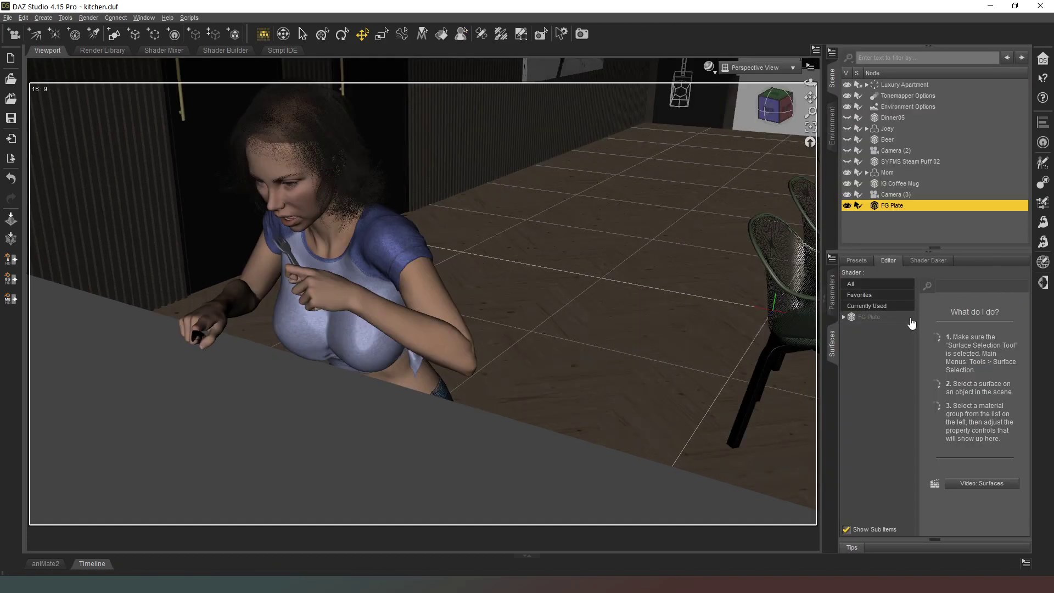
- Raise the FG Plate to a Y Translate of 40.69 and bring it in front of the seated Mom figure
{"action": "left_click", "coordinate": [834, 294]}
{"action": "left_click", "coordinate": [880, 310]}
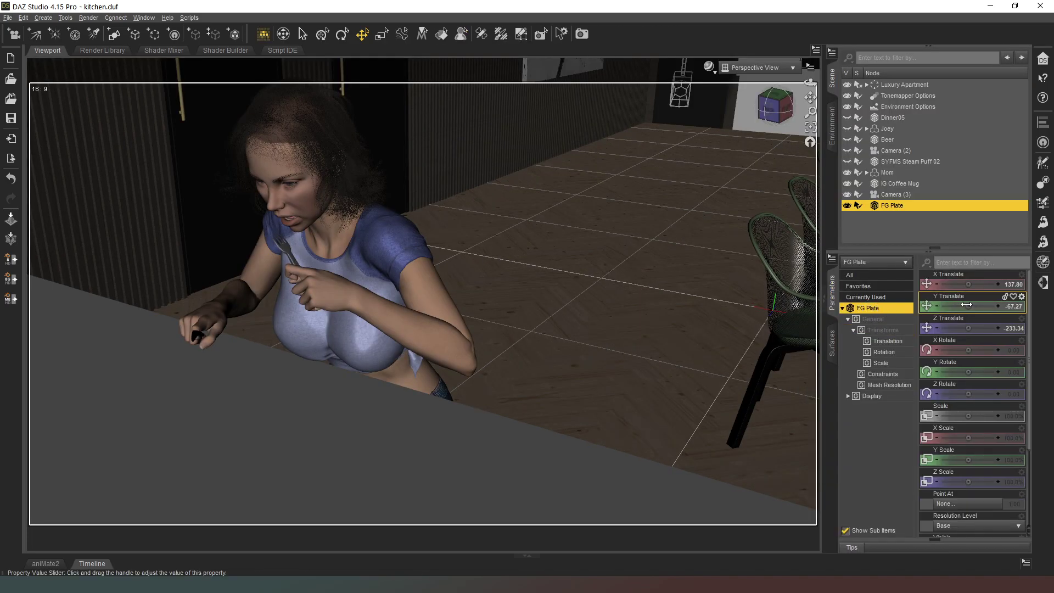
{"action": "left_click_drag", "start_coordinate": [978, 306], "coordinate": [965, 306]}
{"action": "left_click_drag", "start_coordinate": [134, 233], "coordinate": [259, 377]}
{"action": "left_click", "coordinate": [777, 122]}
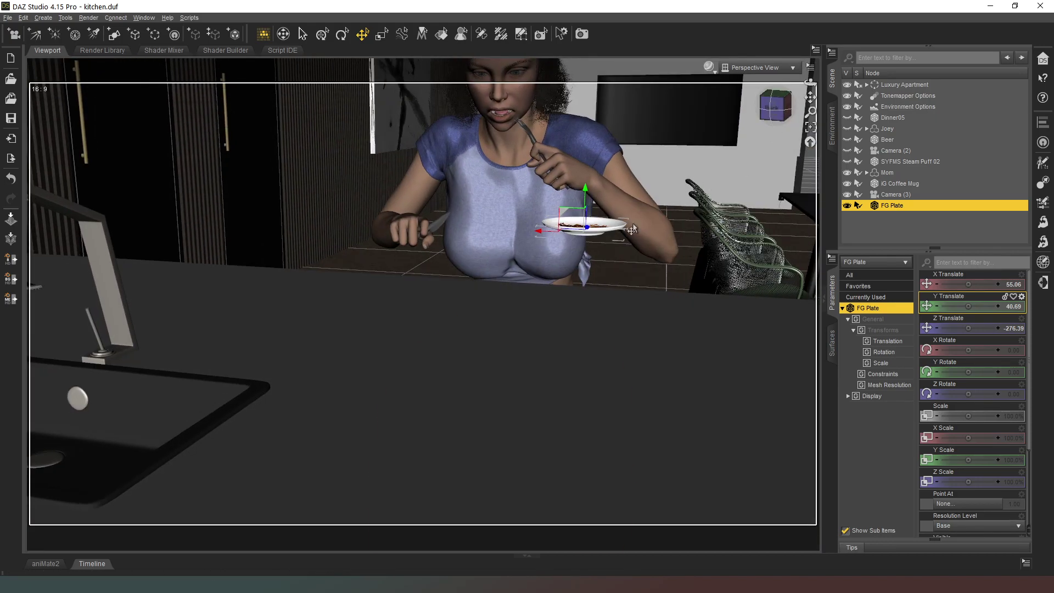
- Lower the FG Plate to a Y Translate of 23.67 and slide it toward the figure, to a Z Translate of -254.93
{"action": "left_click_drag", "start_coordinate": [552, 222], "coordinate": [460, 317]}
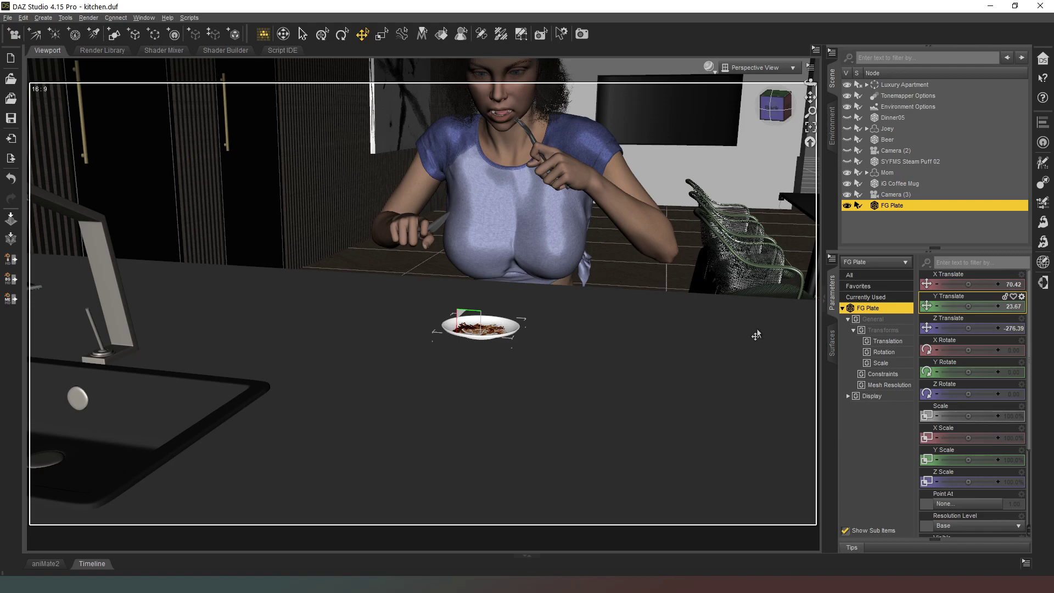
{"action": "left_click_drag", "start_coordinate": [967, 309], "coordinate": [968, 309]}
{"action": "left_click", "coordinate": [769, 106]}
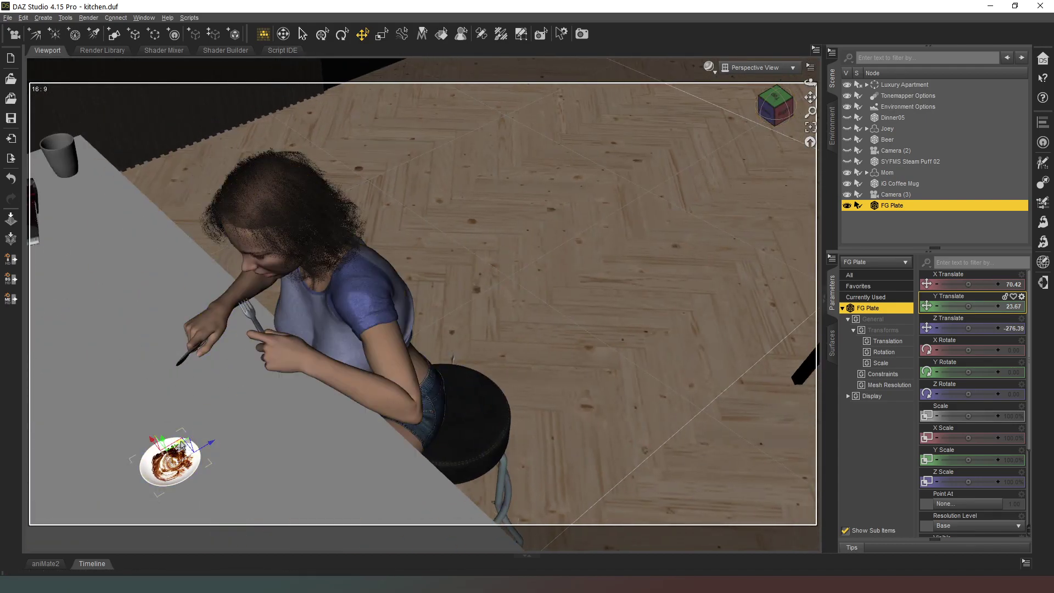
{"action": "left_click_drag", "start_coordinate": [185, 439], "coordinate": [257, 366]}
- Replace the FG Plate with the vbHeartWaffles dish
{"action": "scroll", "coordinate": [296, 429], "scroll_direction": "down", "scroll_amount": 3}
{"action": "scroll", "coordinate": [291, 415], "scroll_direction": "up", "scroll_amount": 7}
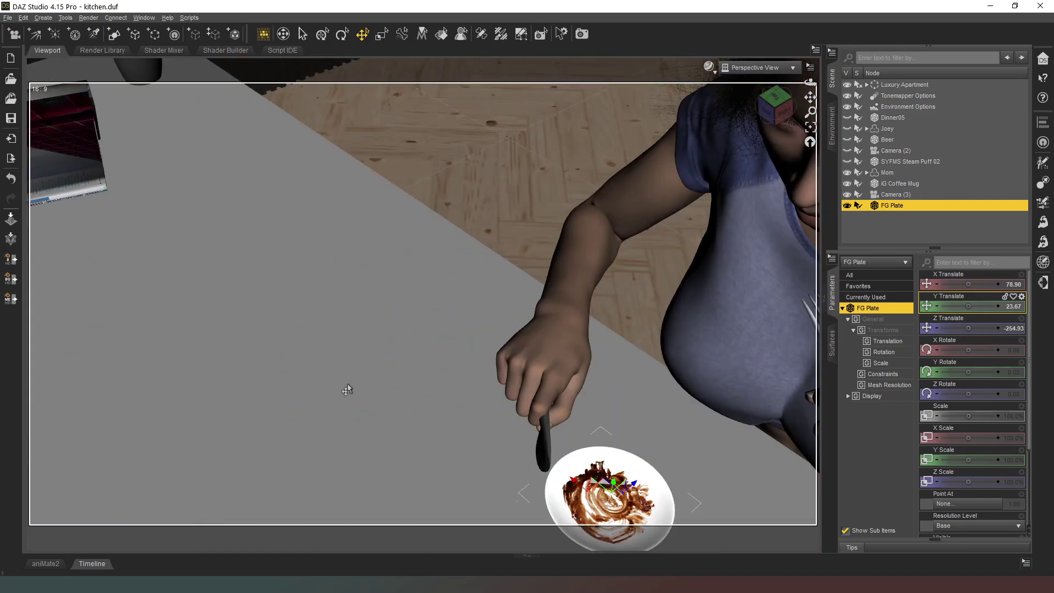
{"action": "key", "text": "Delete"}
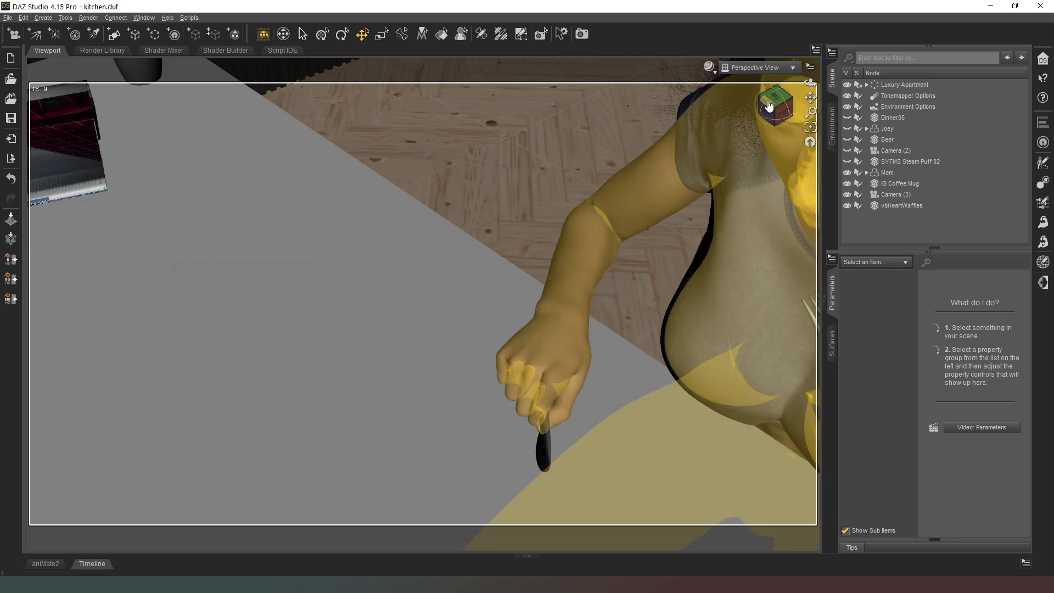
- Raise the vbHeartWaffles dish to Y Translate 88.94 and move it in front of the Mom figure, to X 43.01 and Z -355.59
{"action": "left_click_drag", "start_coordinate": [768, 106], "coordinate": [773, 253]}
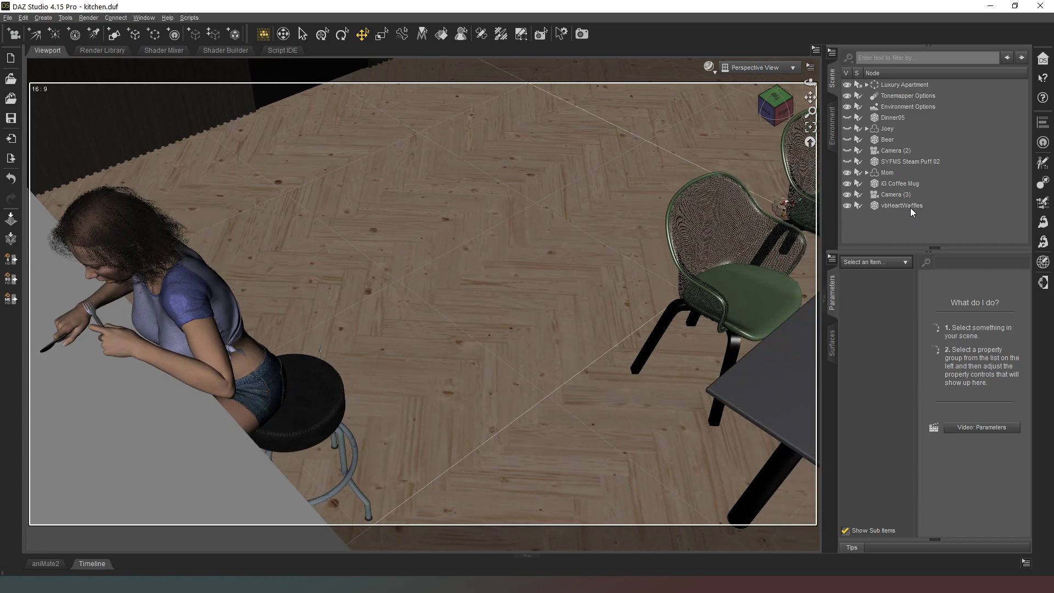
{"action": "left_click", "coordinate": [911, 207]}
{"action": "left_click_drag", "start_coordinate": [786, 201], "coordinate": [120, 446]}
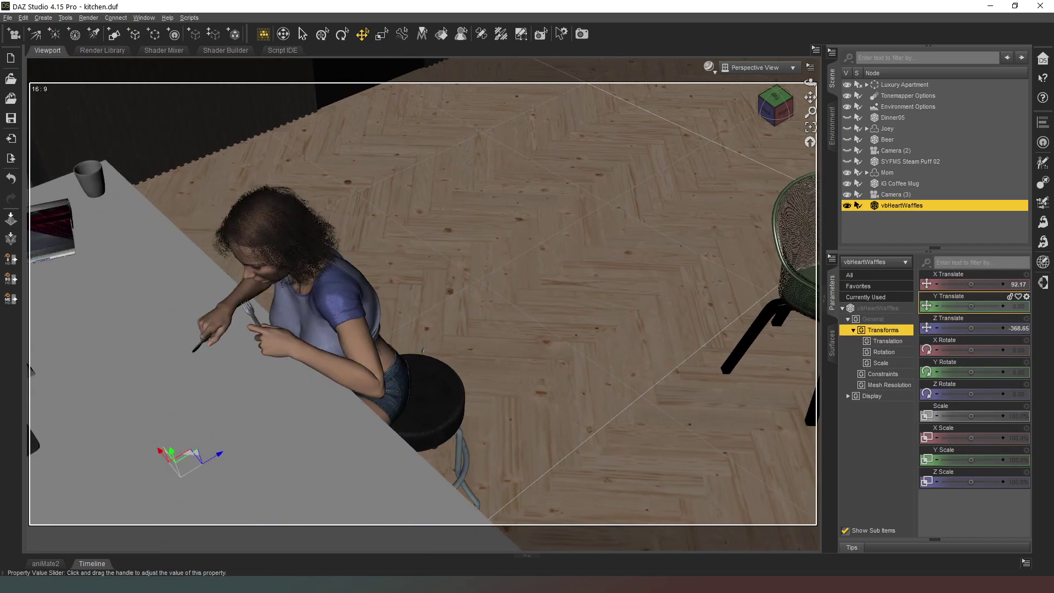
{"action": "left_click_drag", "start_coordinate": [976, 305], "coordinate": [985, 306]}
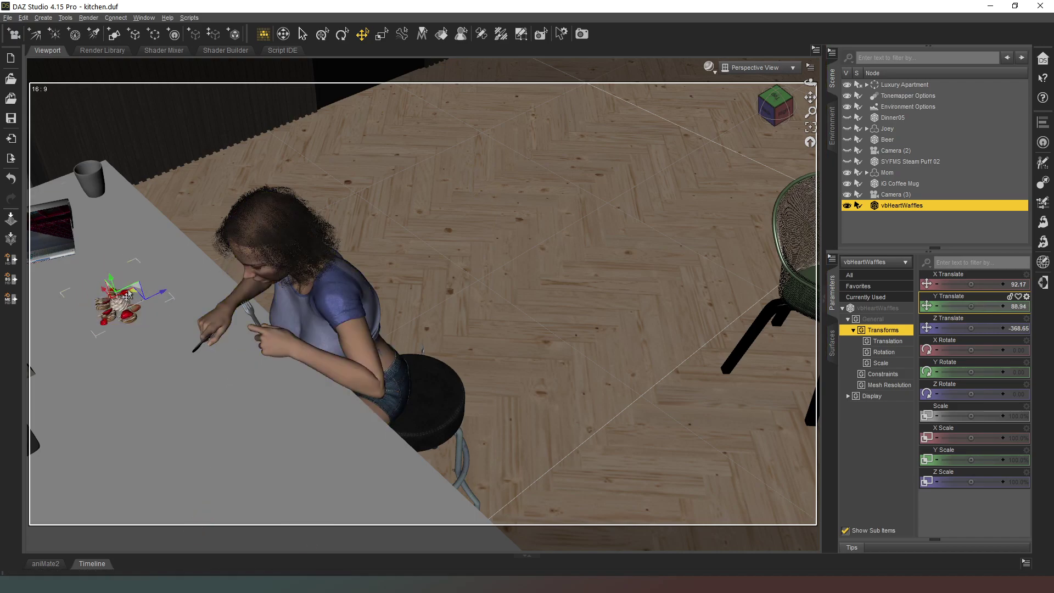
{"action": "left_click_drag", "start_coordinate": [132, 297], "coordinate": [246, 360]}
{"action": "middle_click_drag", "start_coordinate": [898, 303], "coordinate": [989, 313]}
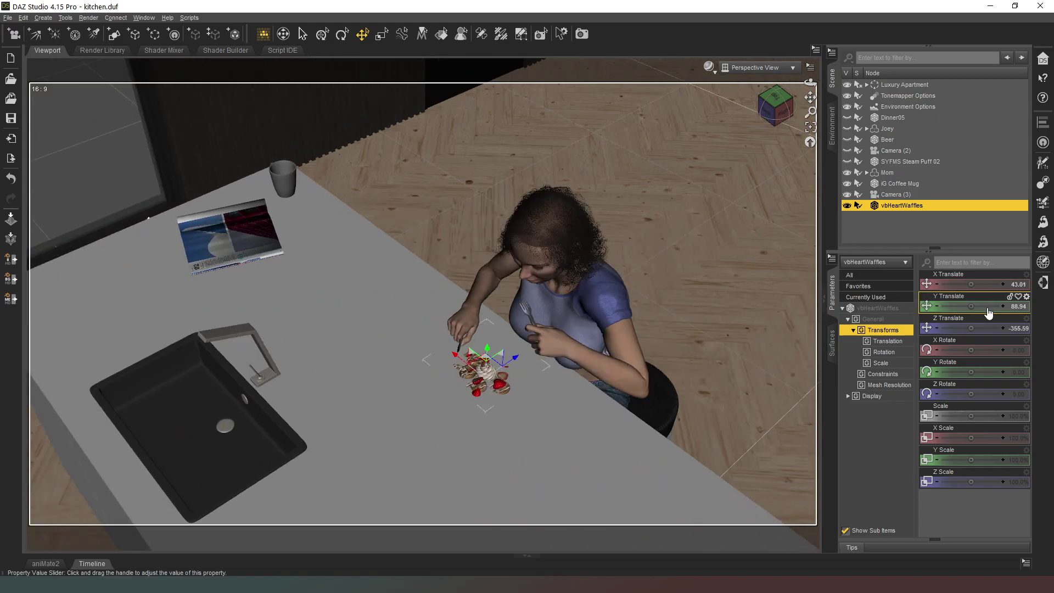
- Set the waffle dish's Y Translate to 91 so it rests on the island countertop
{"action": "left_click", "coordinate": [1016, 306]}
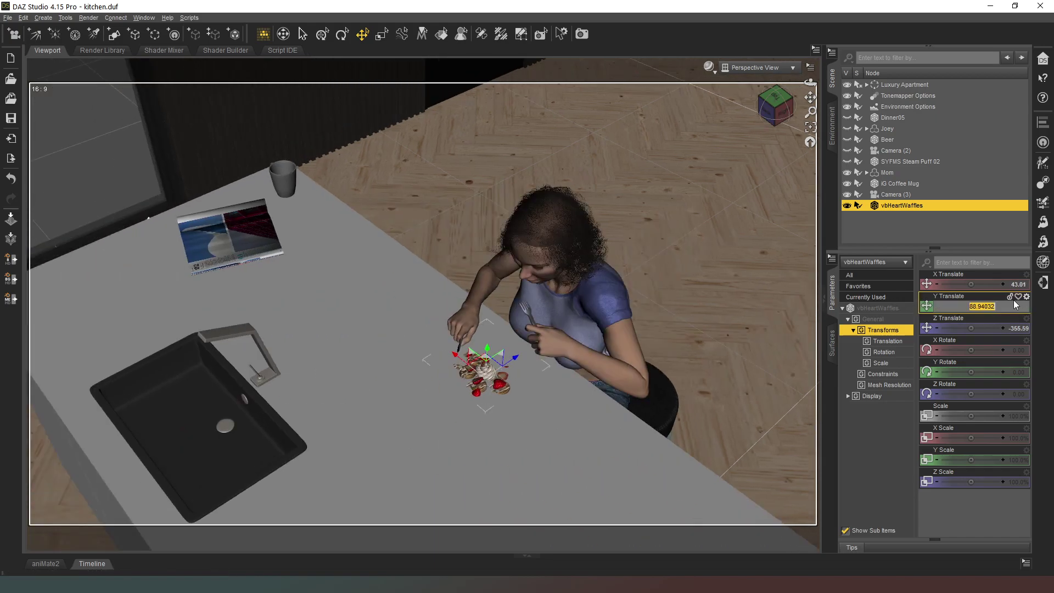
{"action": "type", "text": "91"}
{"action": "key", "text": "Return"}
{"action": "key", "text": "ctrl+f"}
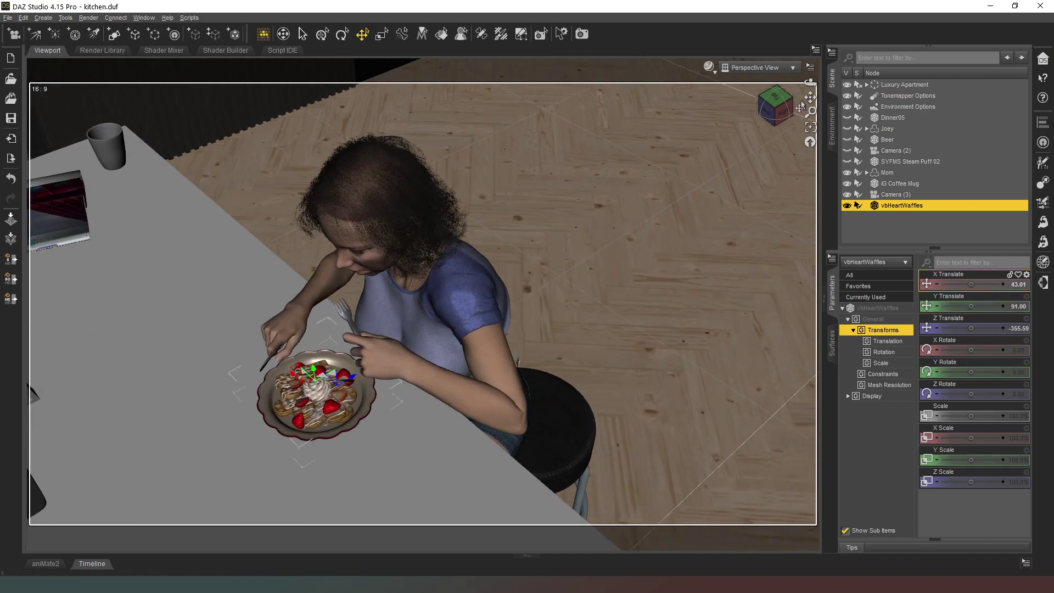
- Shift the waffle dish sideways along the countertop to an X Translate of 36.24, clear of the knife hand
{"action": "mouse_move", "coordinate": [789, 110]}
{"action": "left_mouse_down"}
{"action": "mouse_move", "coordinate": [780, 74]}
{"action": "mouse_move", "coordinate": [786, 97]}
{"action": "mouse_move", "coordinate": [796, 85]}
{"action": "mouse_move", "coordinate": [788, 103]}
{"action": "left_mouse_up"}
{"action": "scroll", "coordinate": [787, 114], "scroll_direction": "up", "scroll_amount": 2}
{"action": "middle_click_drag", "start_coordinate": [787, 105], "coordinate": [786, 118]}
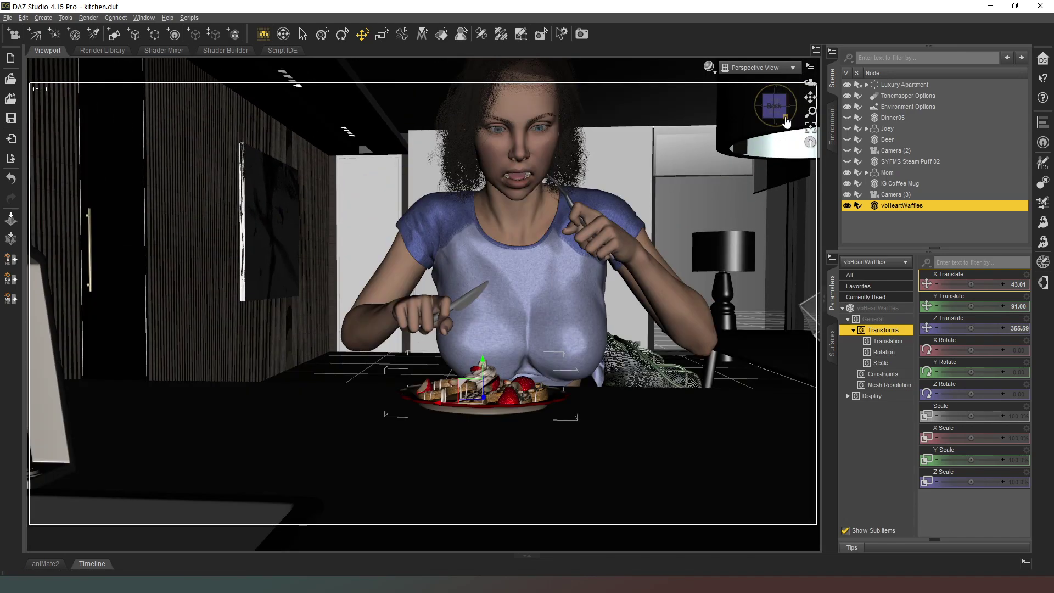
{"action": "left_click", "coordinate": [788, 122]}
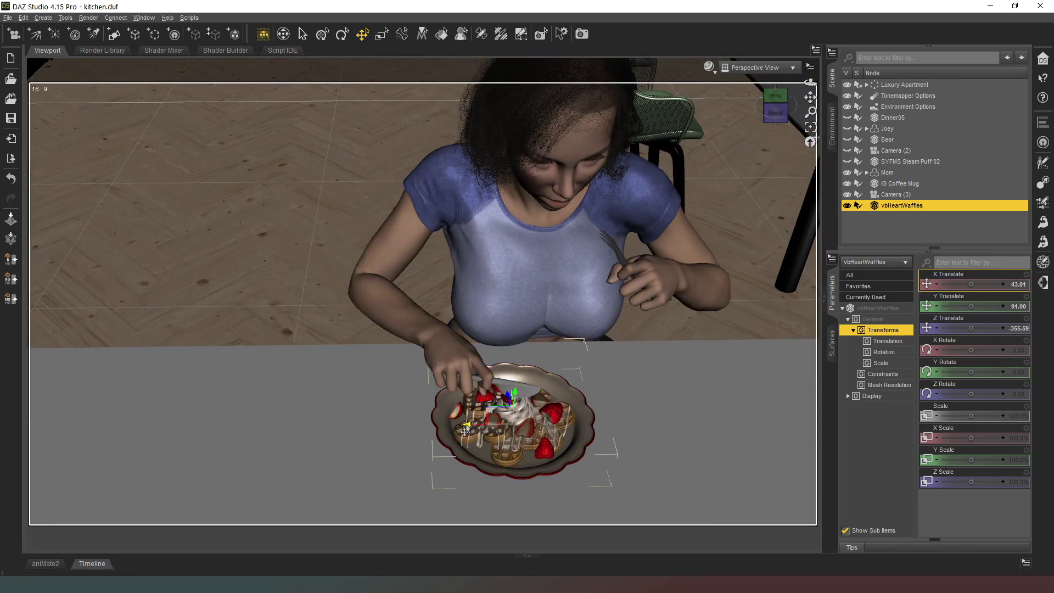
{"action": "left_click_drag", "start_coordinate": [465, 430], "coordinate": [510, 430]}
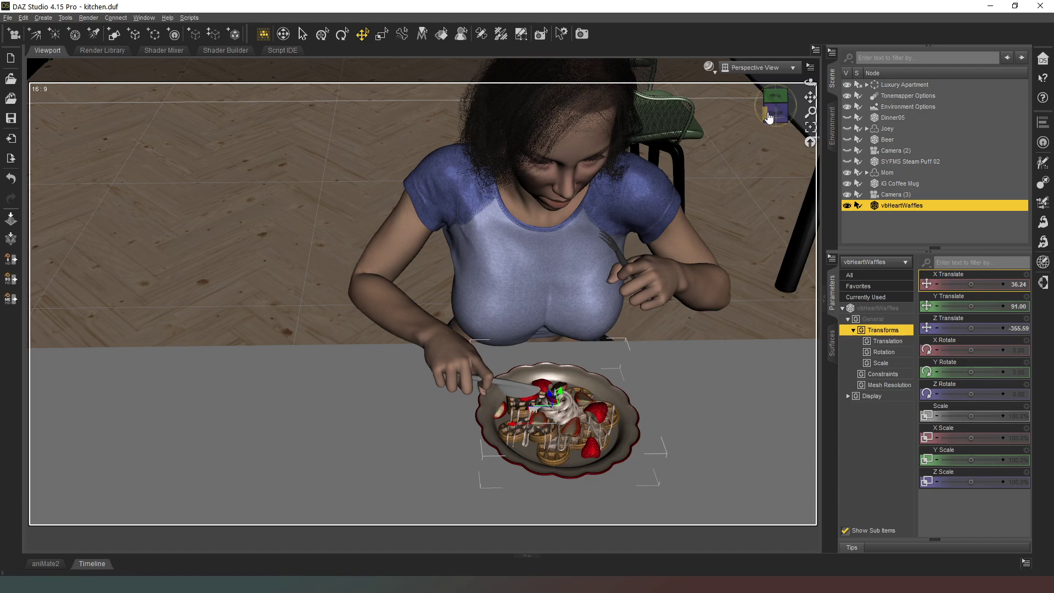
- Create a new camera facing the Mom figure from across the kitchen island and view the scene through Camera (4)
{"action": "mouse_move", "coordinate": [770, 118]}
{"action": "left_mouse_down"}
{"action": "mouse_move", "coordinate": [732, 102]}
{"action": "mouse_move", "coordinate": [763, 123]}
{"action": "mouse_move", "coordinate": [796, 119]}
{"action": "mouse_move", "coordinate": [754, 109]}
{"action": "mouse_move", "coordinate": [810, 111]}
{"action": "mouse_move", "coordinate": [810, 127]}
{"action": "left_mouse_up"}
{"action": "scroll", "coordinate": [775, 112], "scroll_direction": "down", "scroll_amount": 1}
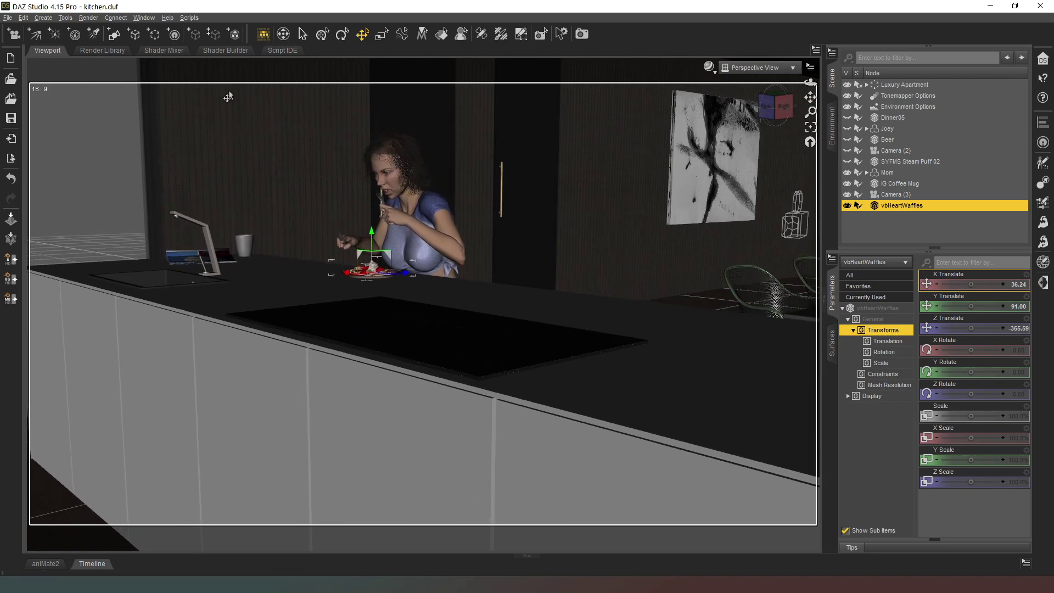
{"action": "left_click", "coordinate": [12, 36]}
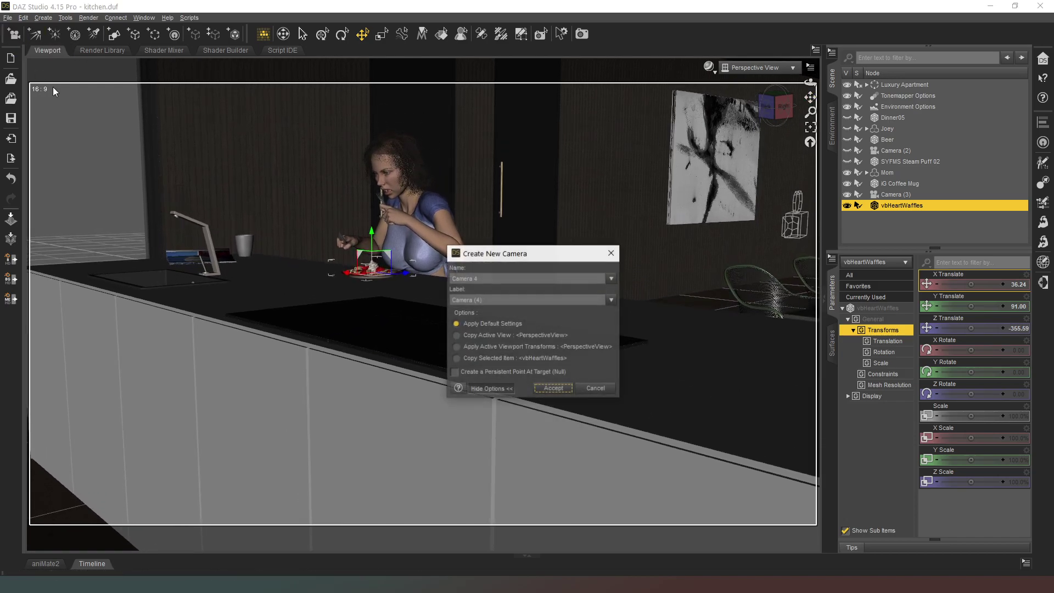
{"action": "left_click", "coordinate": [544, 389]}
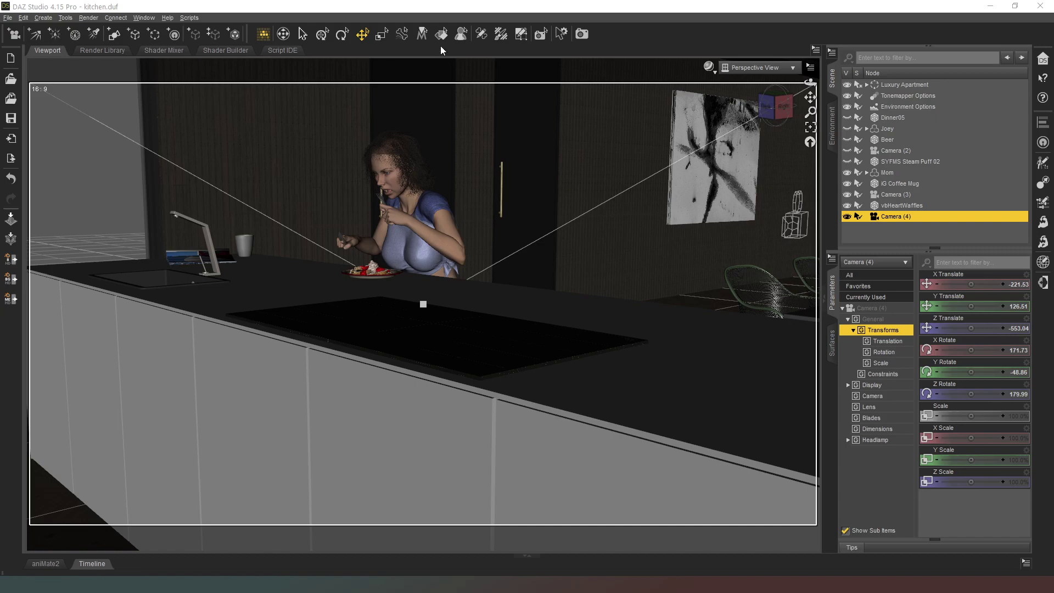
{"action": "left_click", "coordinate": [770, 69]}
{"action": "left_click", "coordinate": [779, 193]}
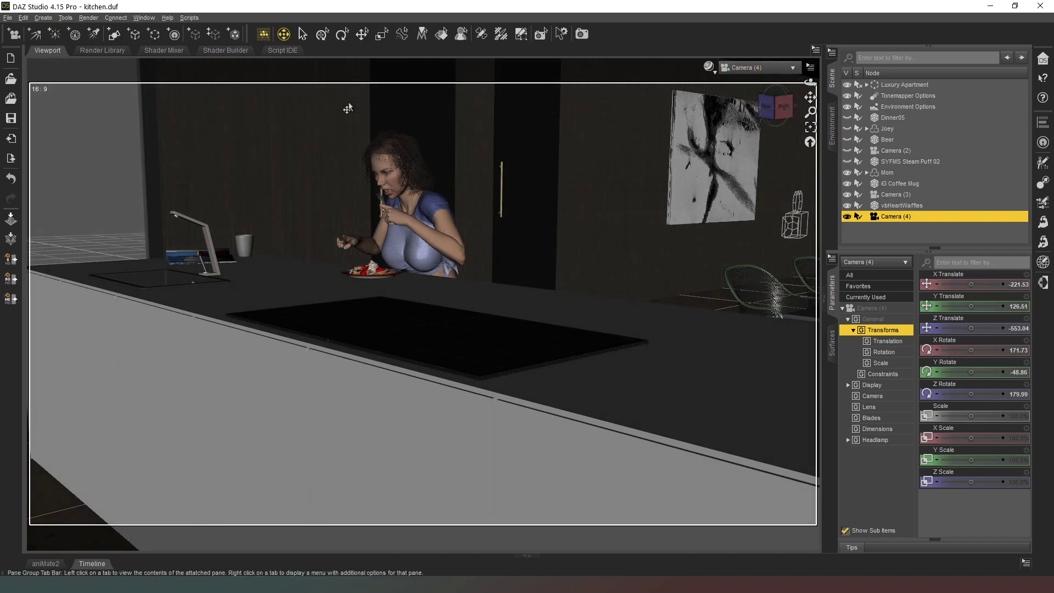
- Re-aim Camera (4) at the seated Mom figure and set its focal length to 164.47 mm for a close shot
{"action": "right_click_drag", "start_coordinate": [810, 82], "coordinate": [793, 59]}
{"action": "left_click", "coordinate": [872, 396]}
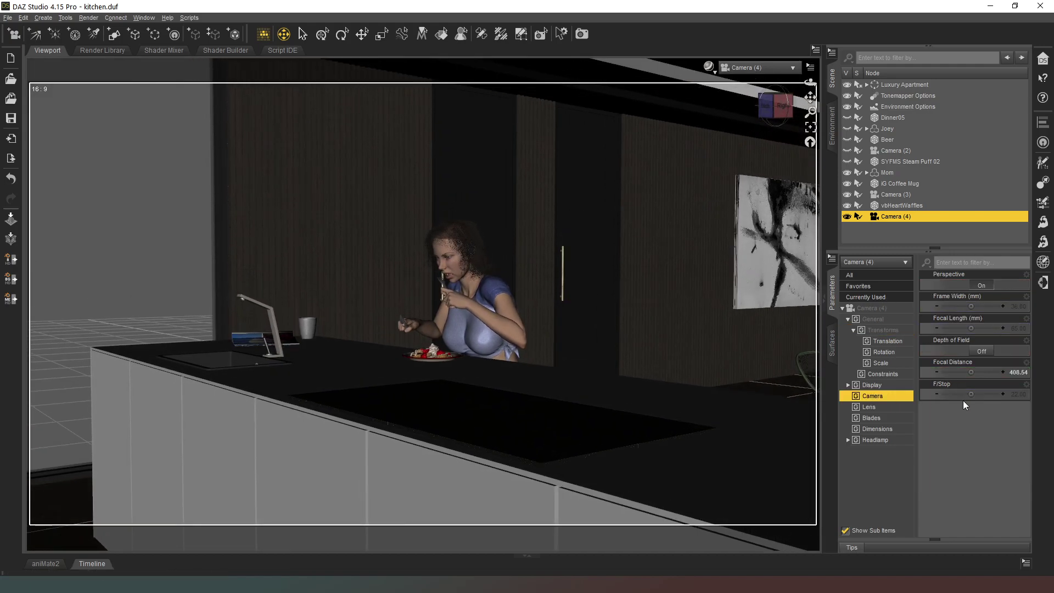
{"action": "left_click_drag", "start_coordinate": [971, 328], "coordinate": [986, 328]}
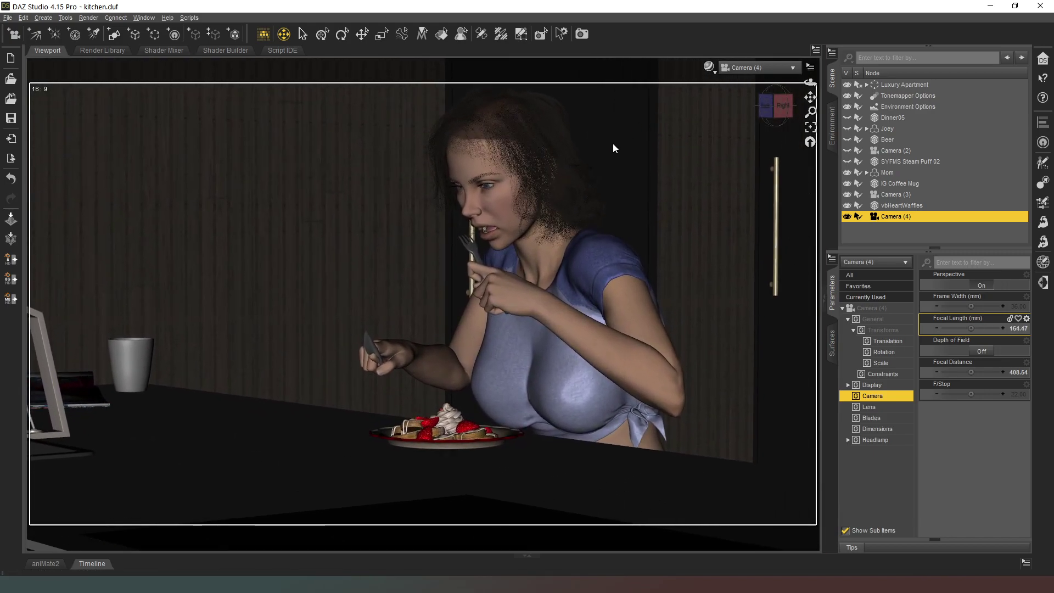
- Reposition Camera (4) so the Mom figure and waffle dish sit centred in the frame, seen at an angle across the countertop
{"action": "middle_click_drag", "start_coordinate": [613, 149], "coordinate": [622, 197]}
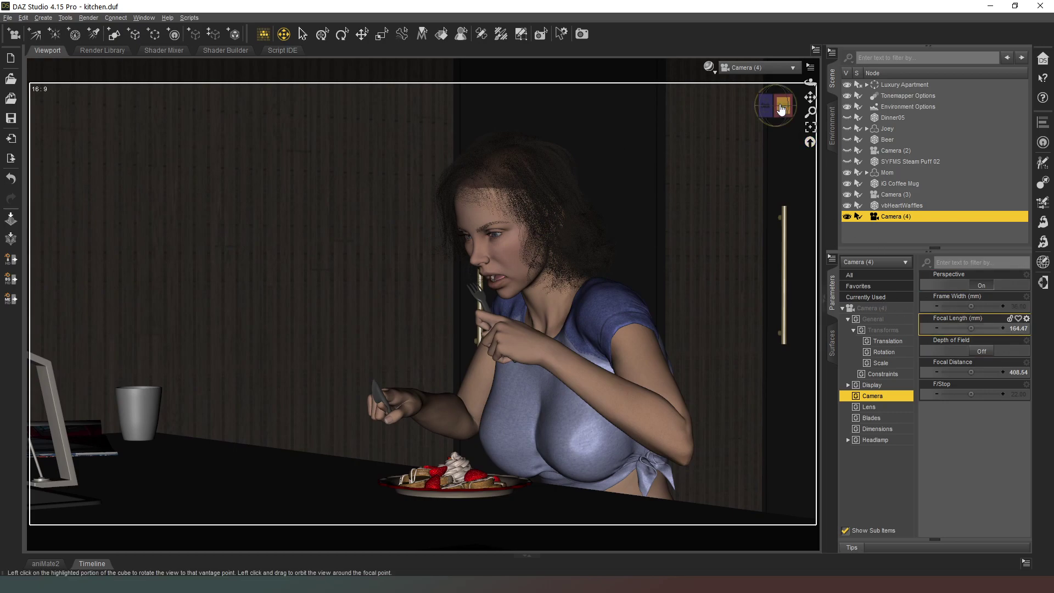
{"action": "left_click_drag", "start_coordinate": [782, 110], "coordinate": [728, 183]}
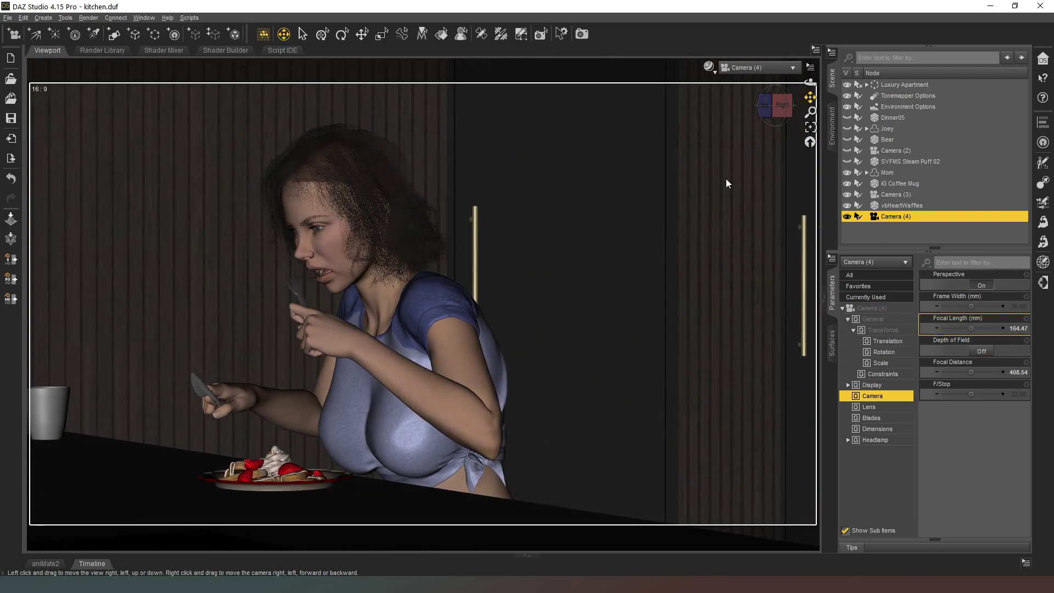
{"action": "middle_click_drag", "start_coordinate": [493, 193], "coordinate": [678, 192]}
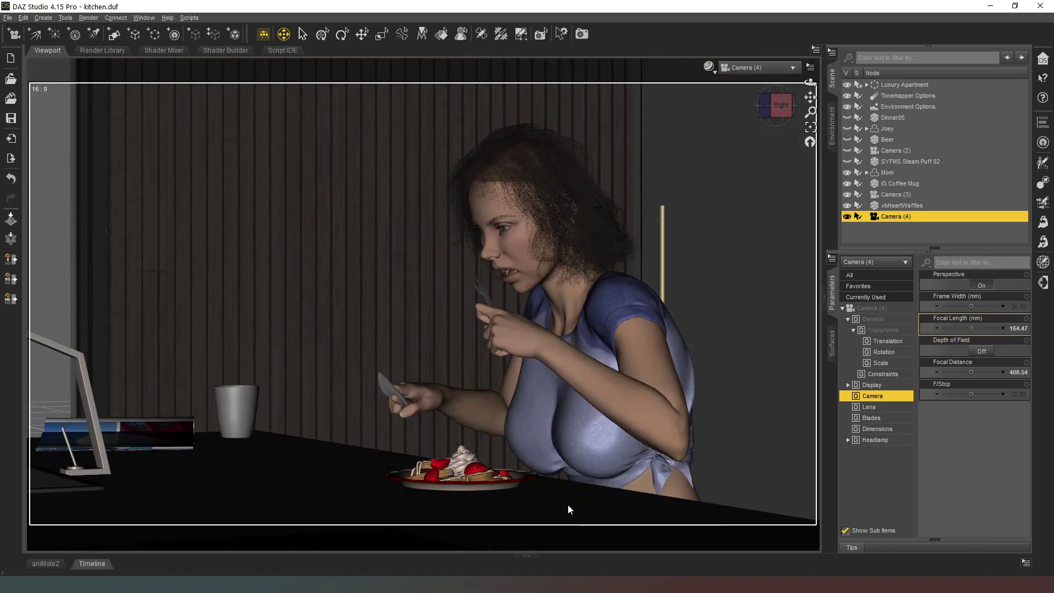
{"action": "left_click", "coordinate": [782, 106]}
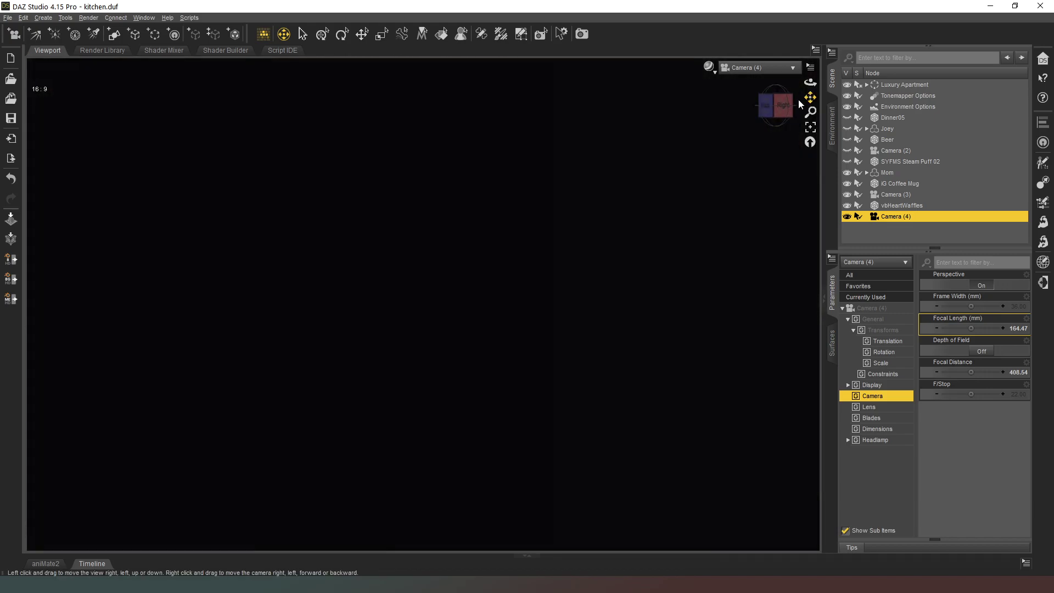
{"action": "left_click", "coordinate": [776, 106]}
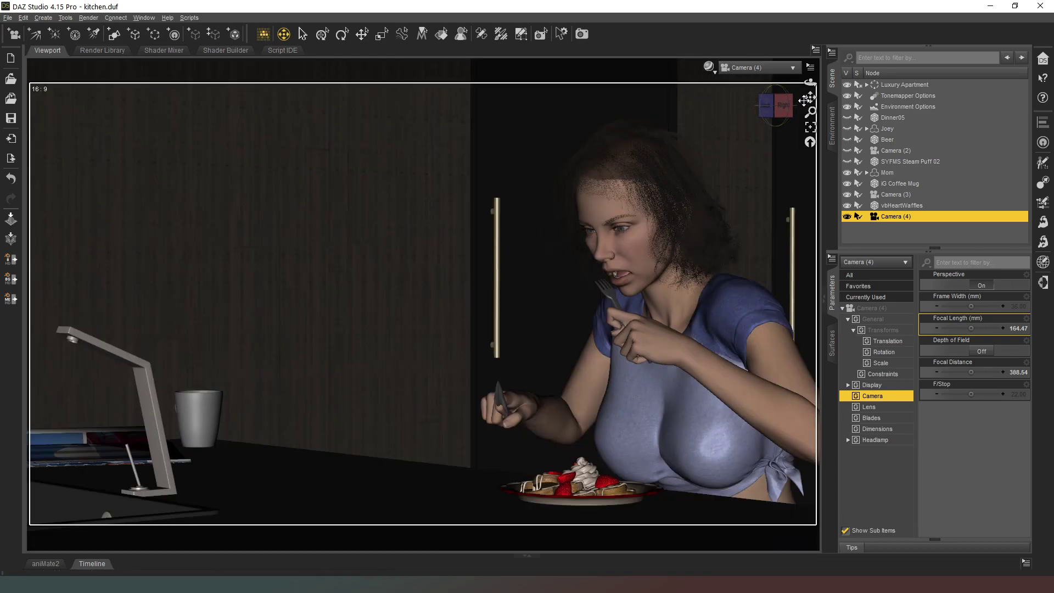
{"action": "left_click_drag", "start_coordinate": [670, 220], "coordinate": [533, 219]}
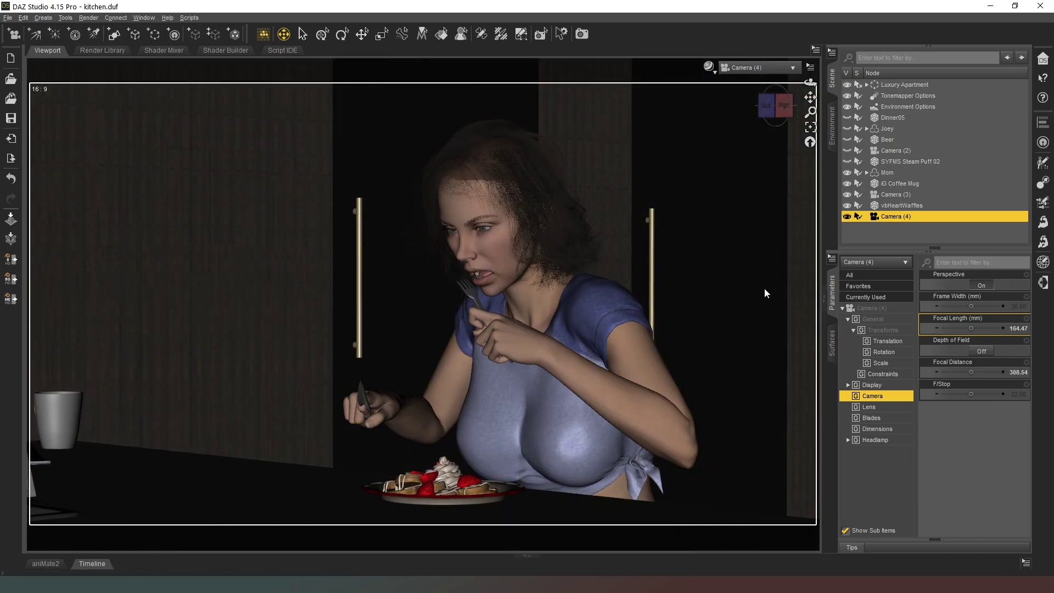
- Turn on Depth of Field for Camera (4) and set its Focal Distance to 313.87, checking the focus planes around the figure in Perspective View
{"action": "left_click", "coordinate": [996, 350]}
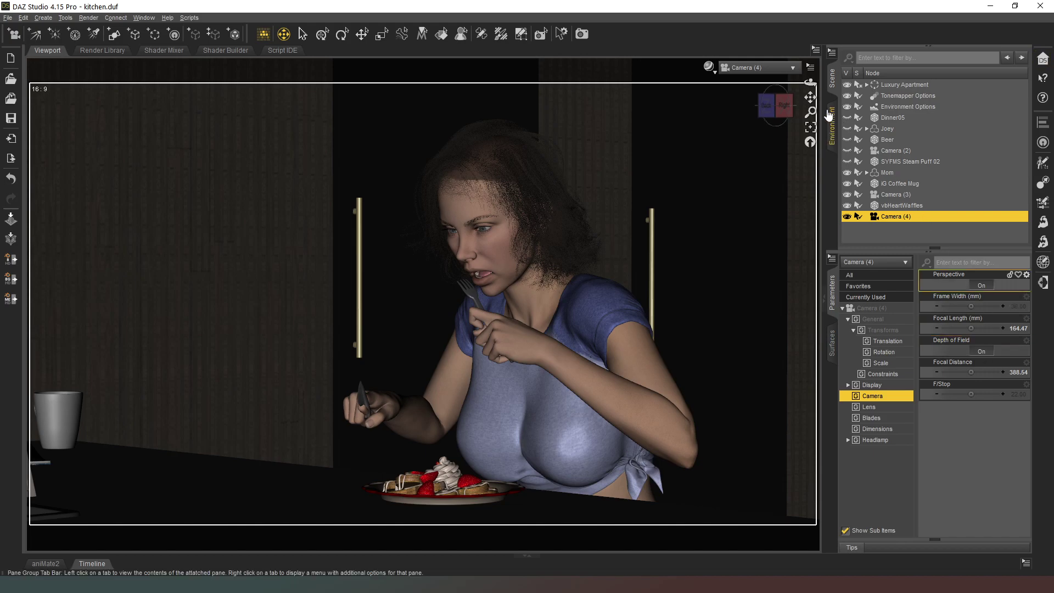
{"action": "left_click", "coordinate": [776, 69]}
{"action": "left_click", "coordinate": [775, 71]}
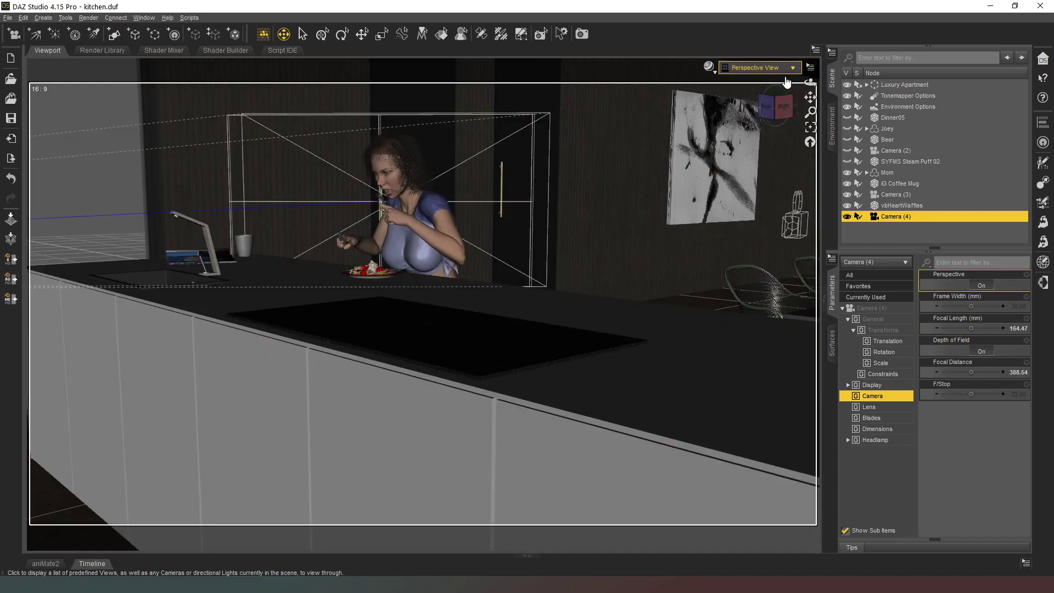
{"action": "left_click_drag", "start_coordinate": [801, 104], "coordinate": [725, 107]}
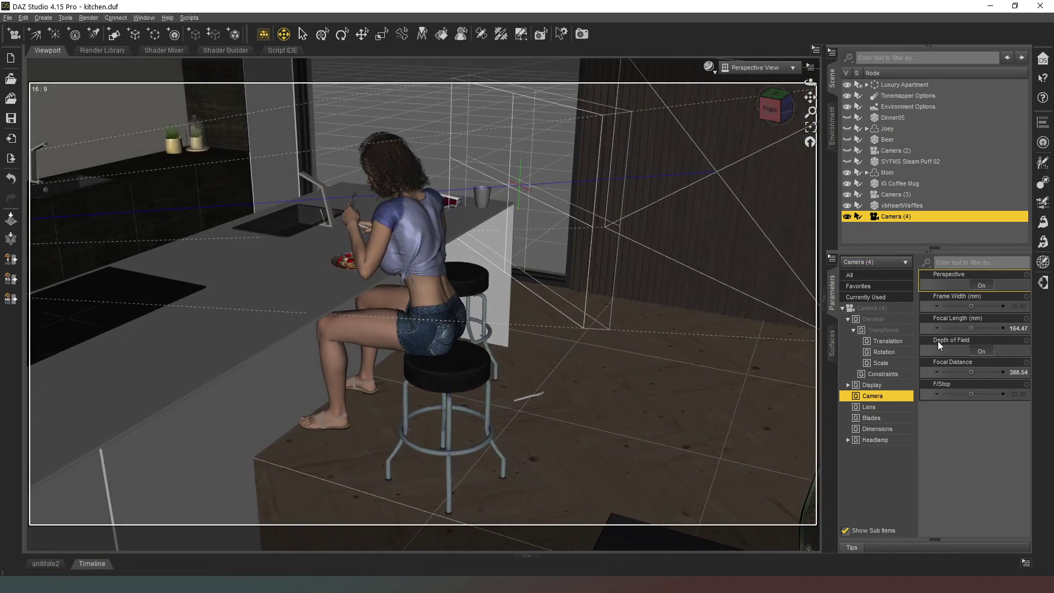
{"action": "left_click_drag", "start_coordinate": [971, 372], "coordinate": [956, 372]}
{"action": "left_click_drag", "start_coordinate": [808, 83], "coordinate": [720, 109]}
{"action": "left_click_drag", "start_coordinate": [971, 372], "coordinate": [970, 371]}
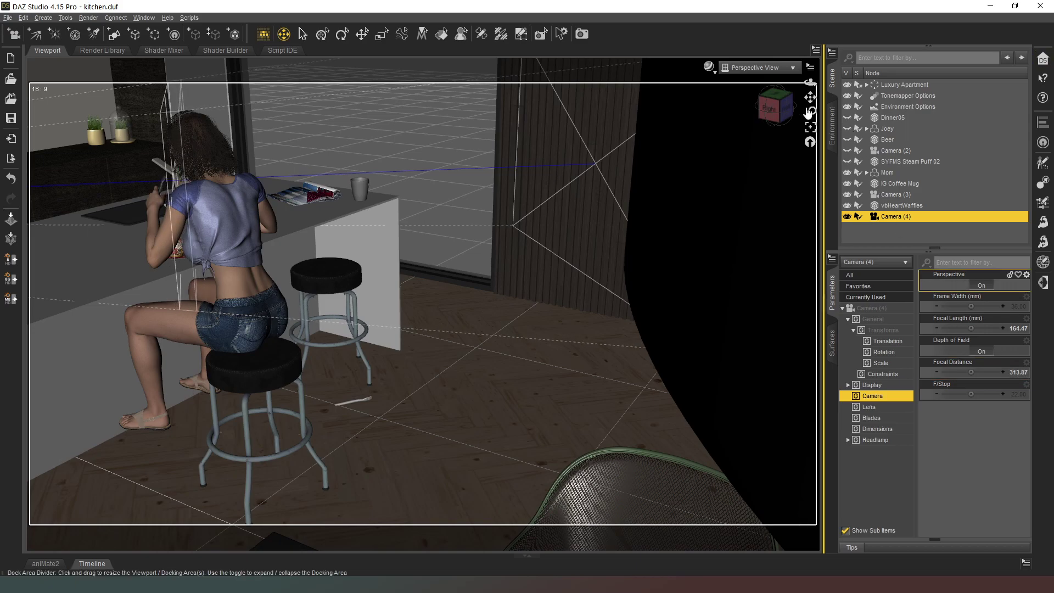
{"action": "left_click_drag", "start_coordinate": [811, 82], "coordinate": [799, 104]}
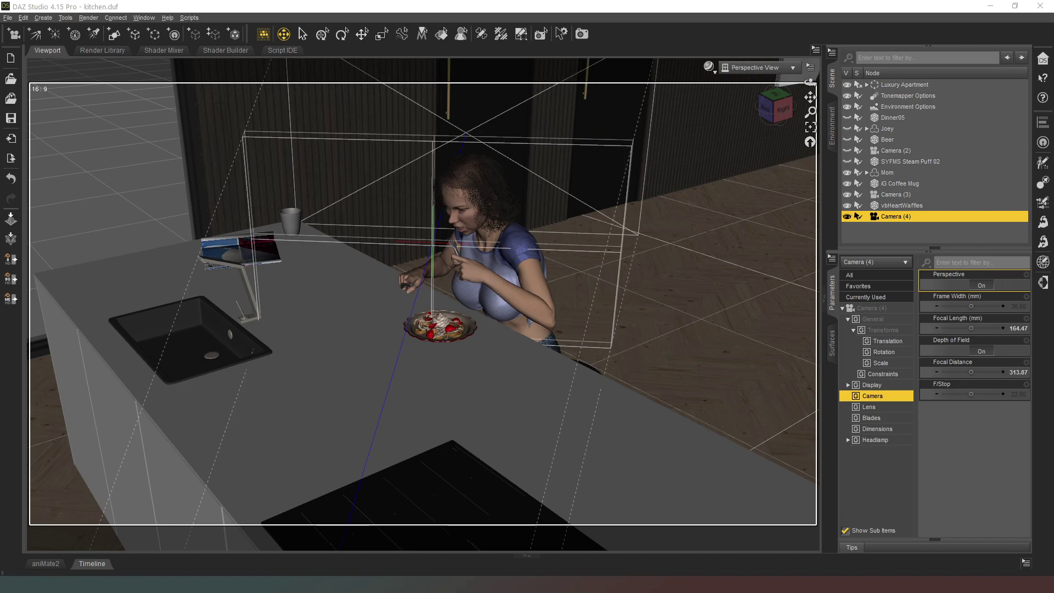
- Looking through Camera (4), apply the Look at Camera II script to the Mom figure with eyes and head at 100%, chest and abdomen at 0%
{"action": "left_click", "coordinate": [754, 68]}
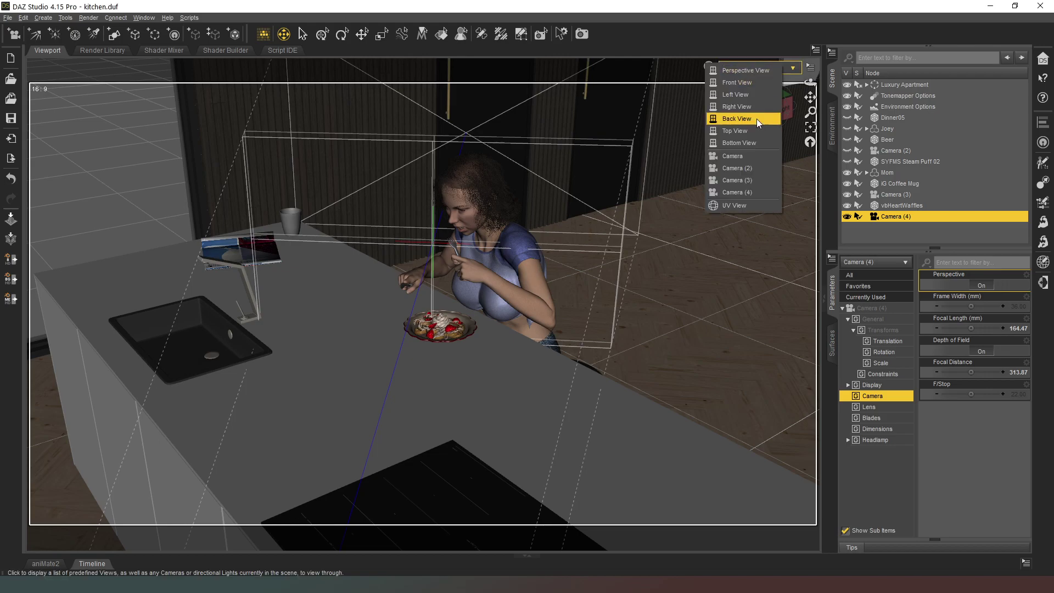
{"action": "left_click", "coordinate": [755, 190]}
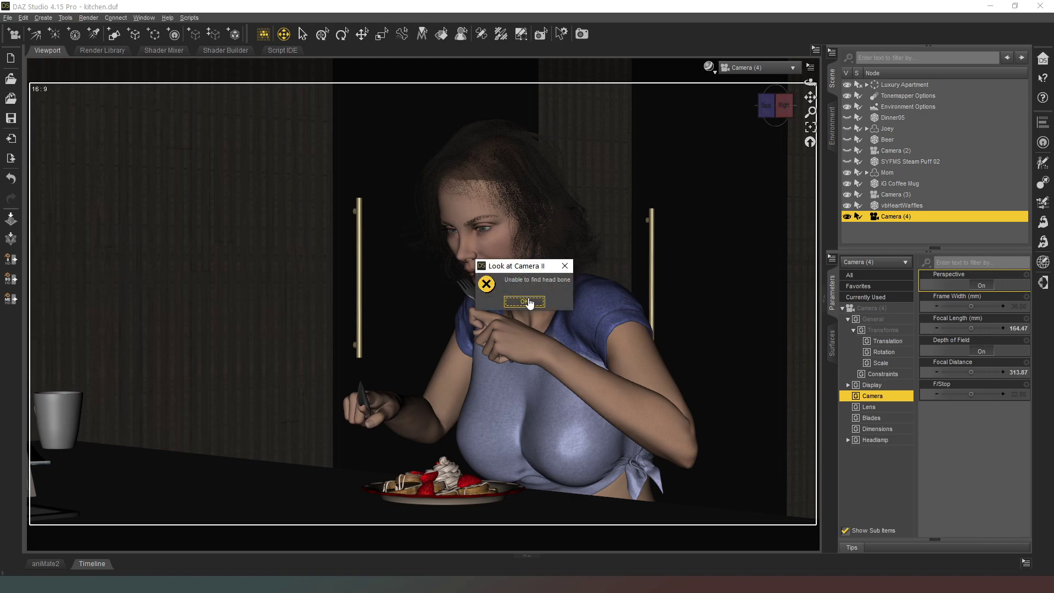
{"action": "left_click", "coordinate": [525, 303]}
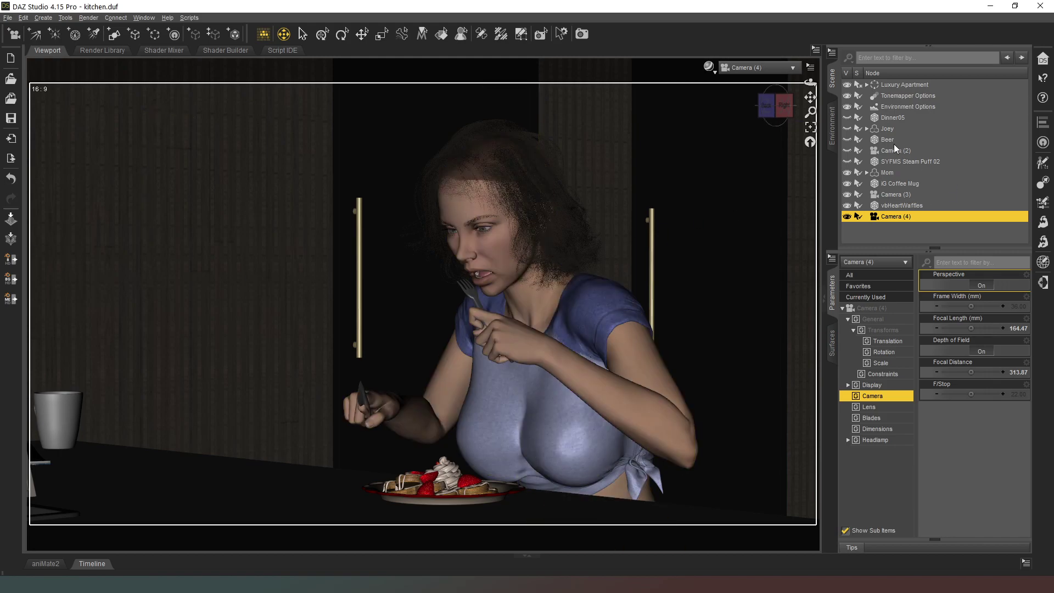
{"action": "left_click", "coordinate": [889, 172]}
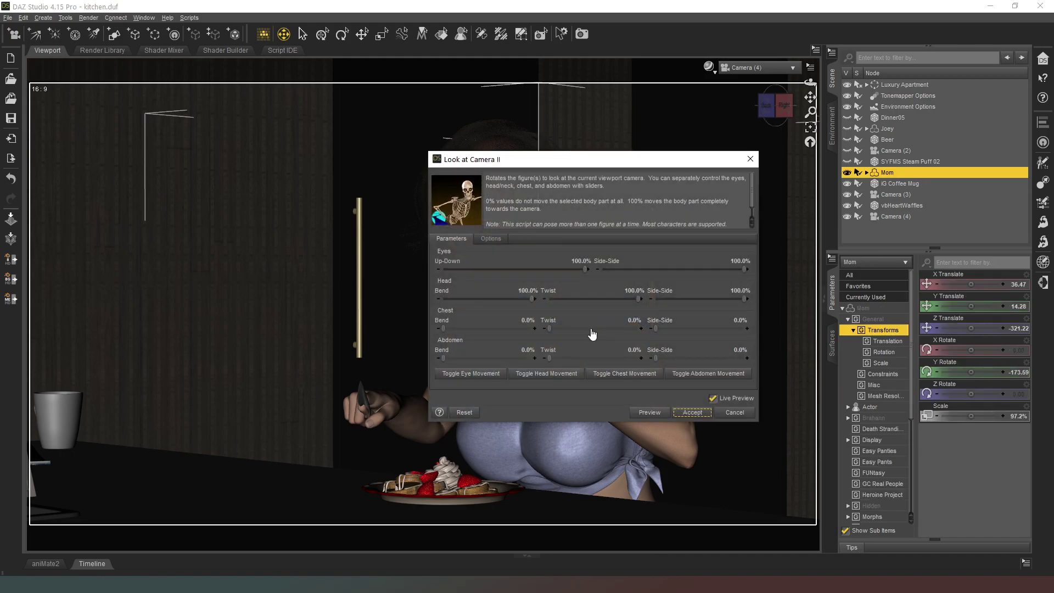
{"action": "left_click", "coordinate": [692, 412]}
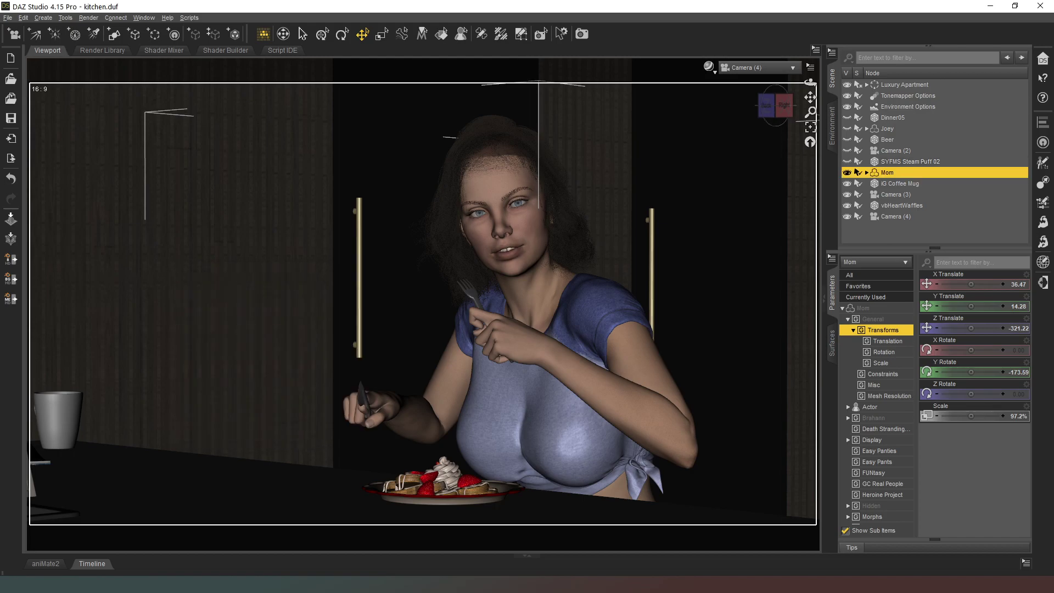
- Inspect the frustum and focus planes of Camera (4) around the Mom figure from several angles in Perspective View
{"action": "left_click", "coordinate": [751, 69]}
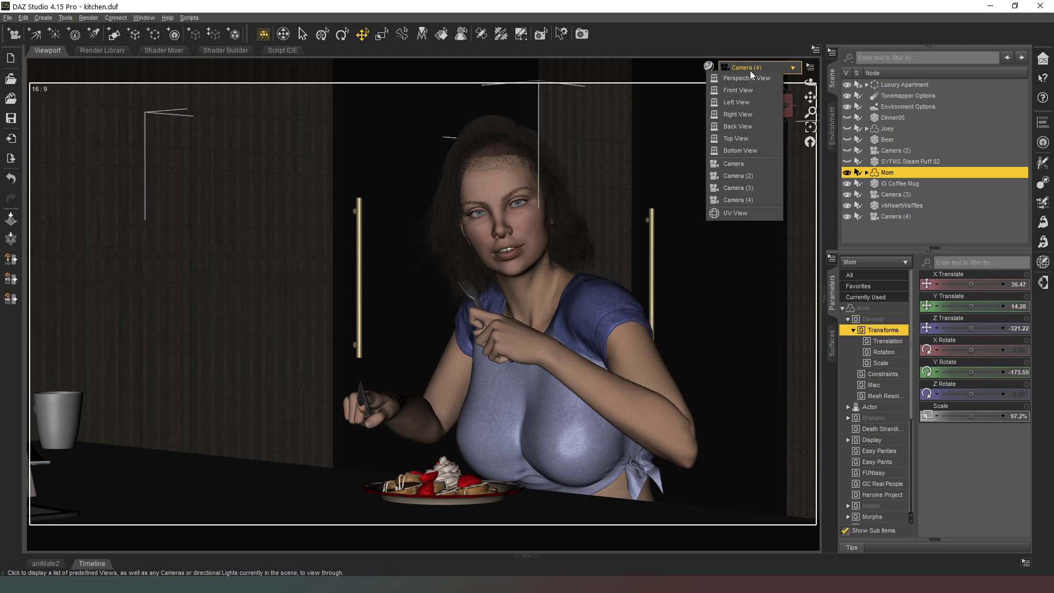
{"action": "left_click", "coordinate": [751, 78]}
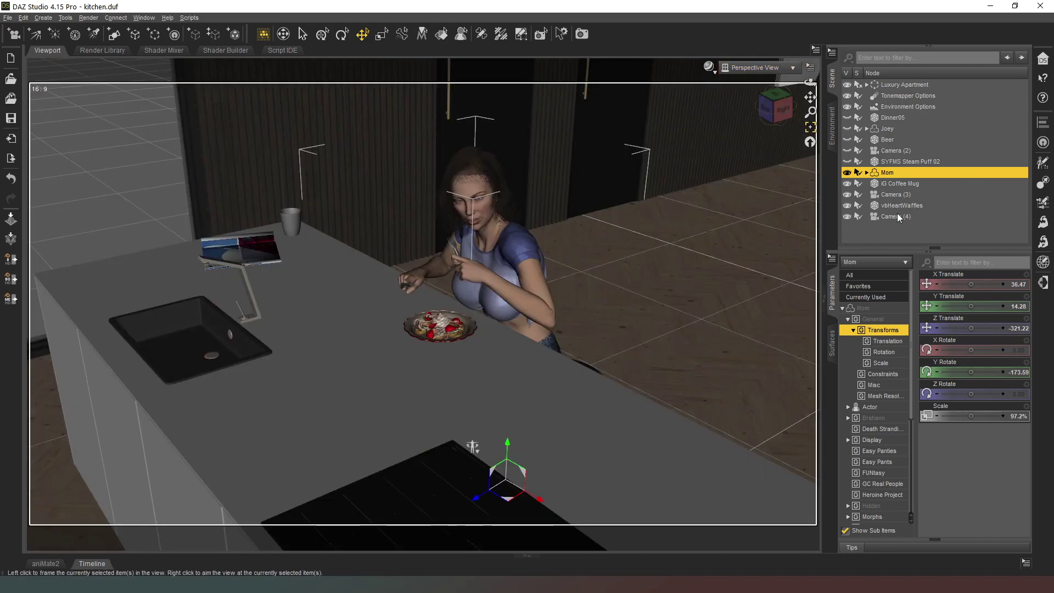
{"action": "left_click", "coordinate": [898, 215]}
{"action": "left_click", "coordinate": [782, 105]}
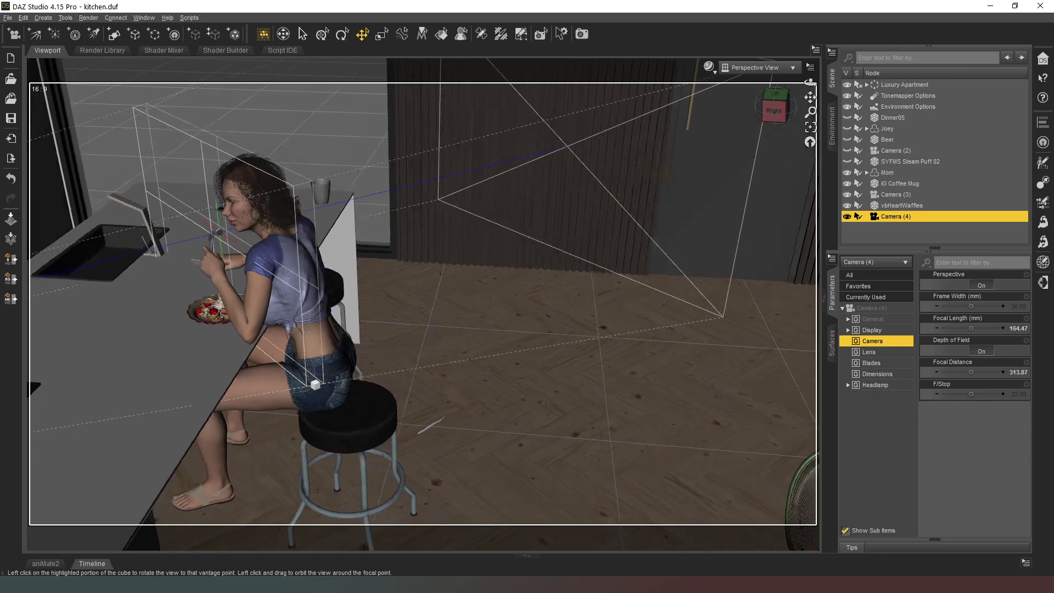
{"action": "left_click_drag", "start_coordinate": [776, 107], "coordinate": [758, 108]}
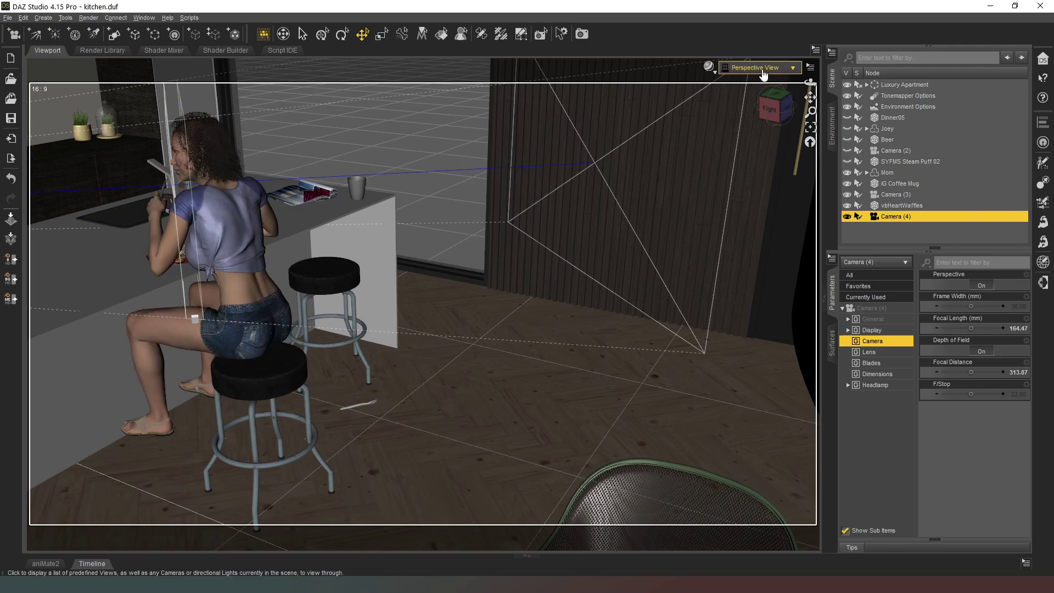
{"action": "left_click_drag", "start_coordinate": [773, 114], "coordinate": [800, 116]}
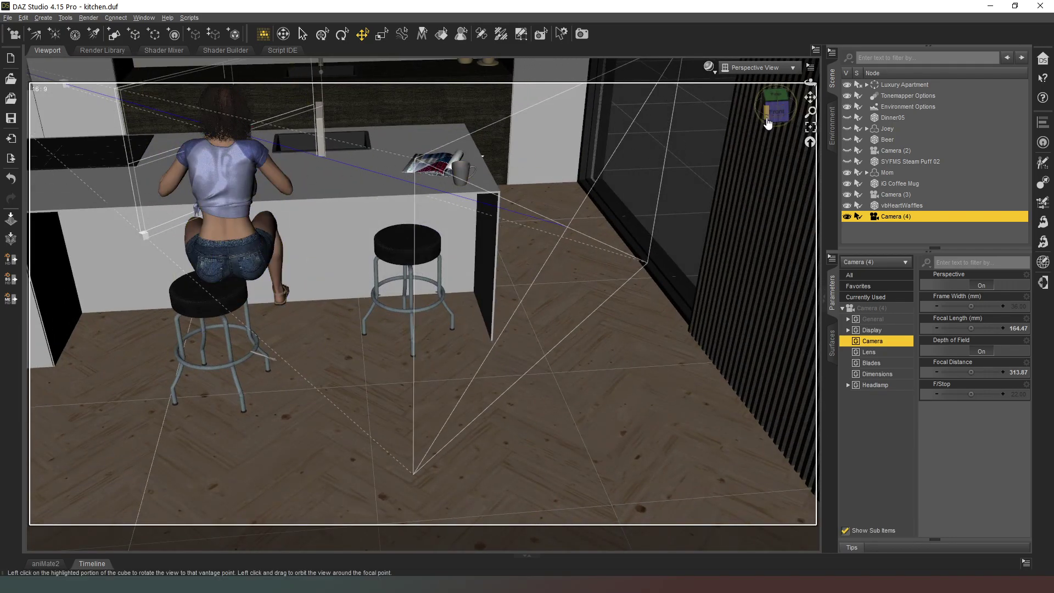
{"action": "left_click_drag", "start_coordinate": [767, 113], "coordinate": [773, 149]}
{"action": "left_click", "coordinate": [811, 127]}
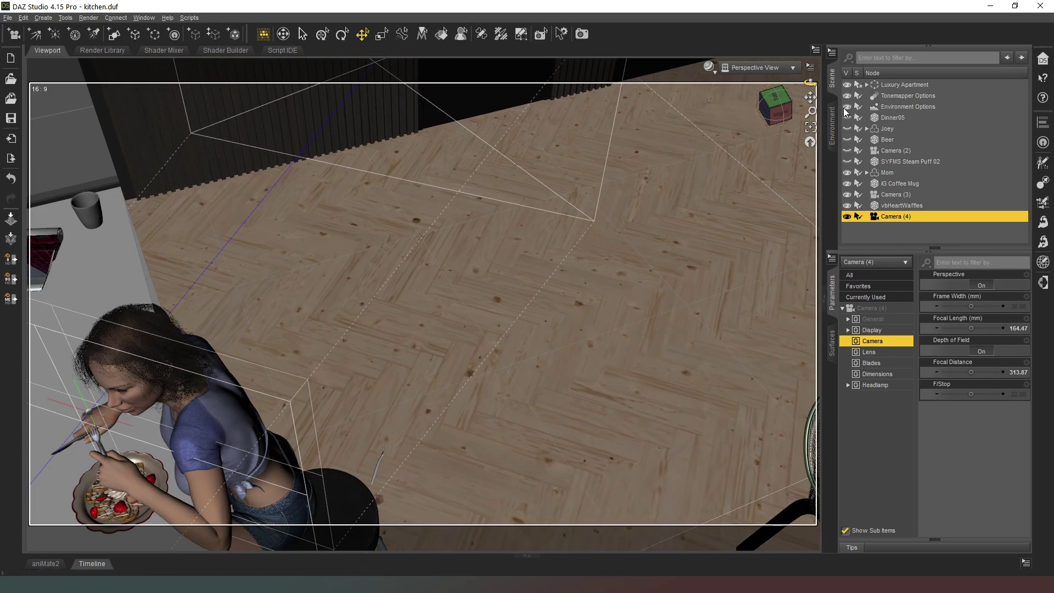
{"action": "left_click", "coordinate": [658, 272]}
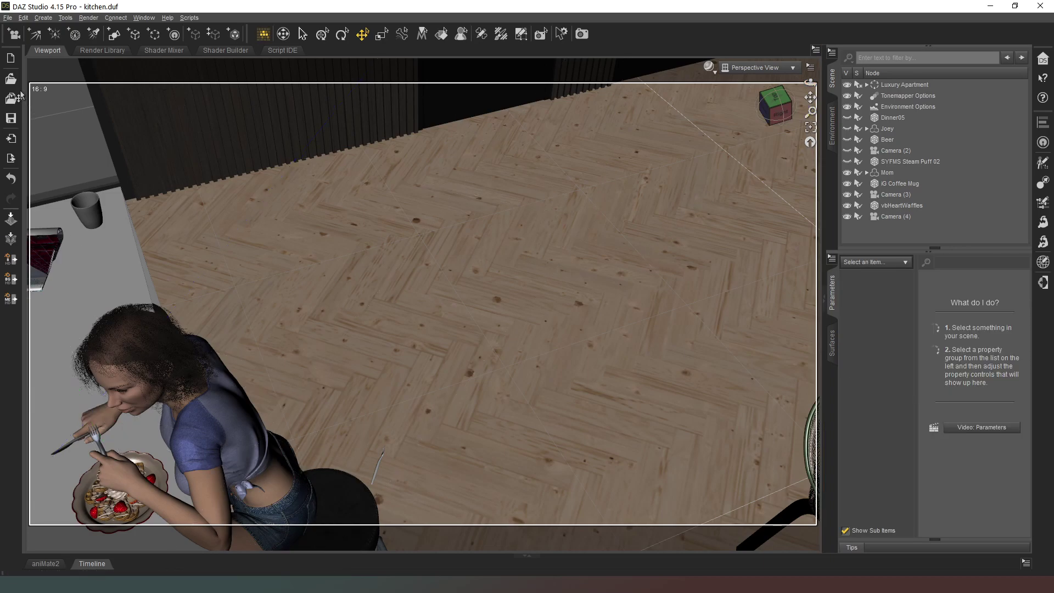
{"action": "left_click", "coordinate": [112, 37]}
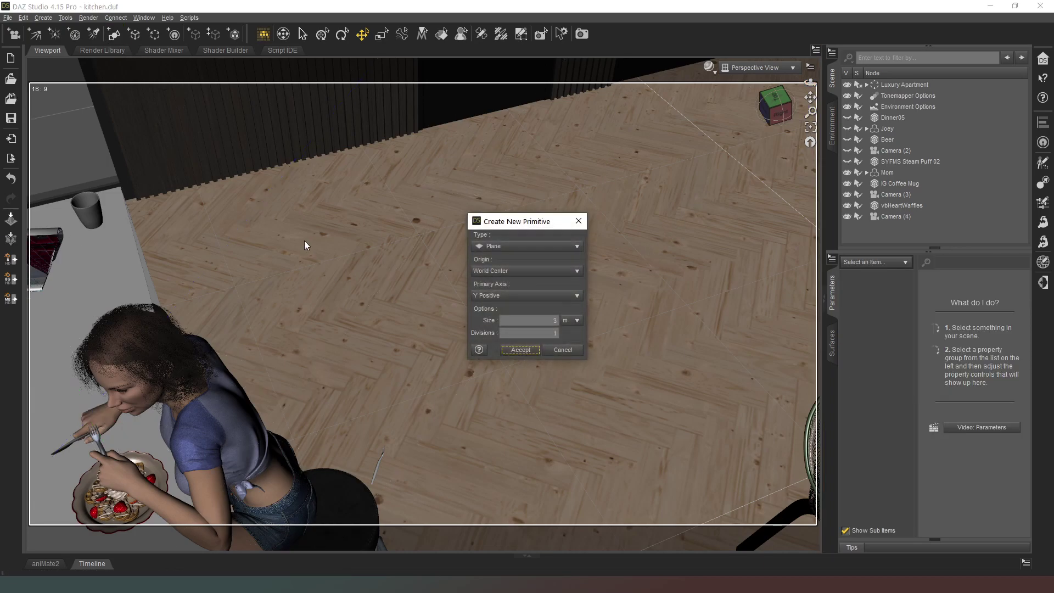
{"action": "left_click", "coordinate": [553, 246]}
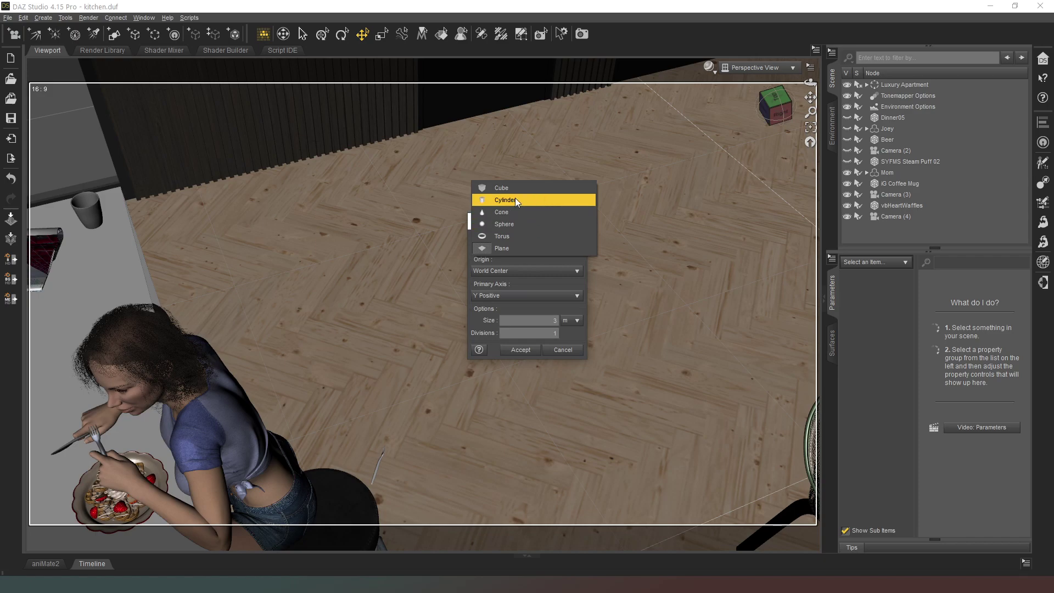
{"action": "left_click", "coordinate": [510, 247]}
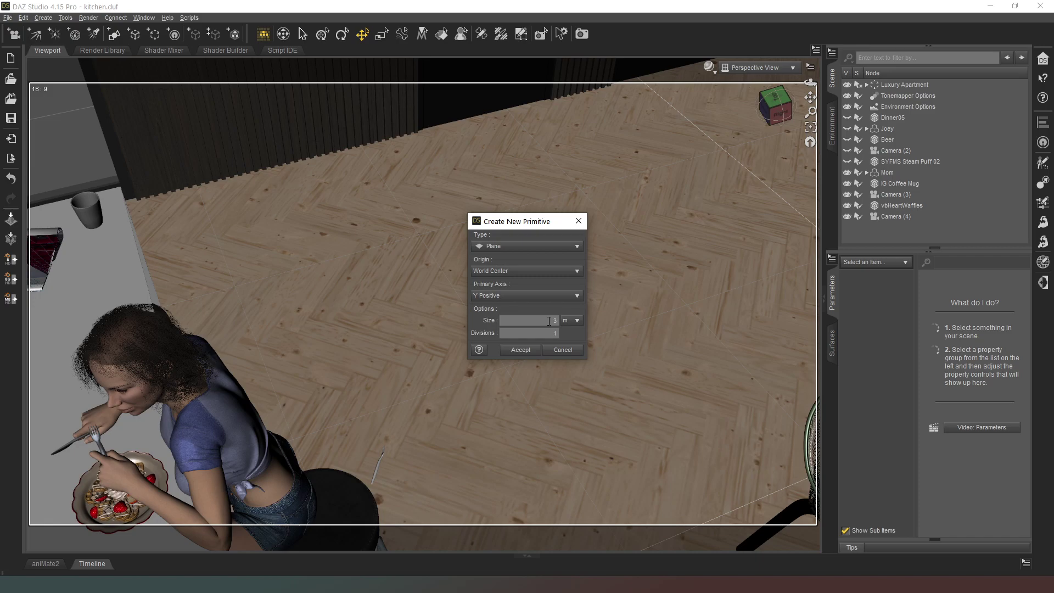
{"action": "left_click", "coordinate": [562, 352]}
- Return to Camera (4) and switch the viewport to the Iray draw style to preview the shot with realistic lighting
{"action": "left_click", "coordinate": [757, 68]}
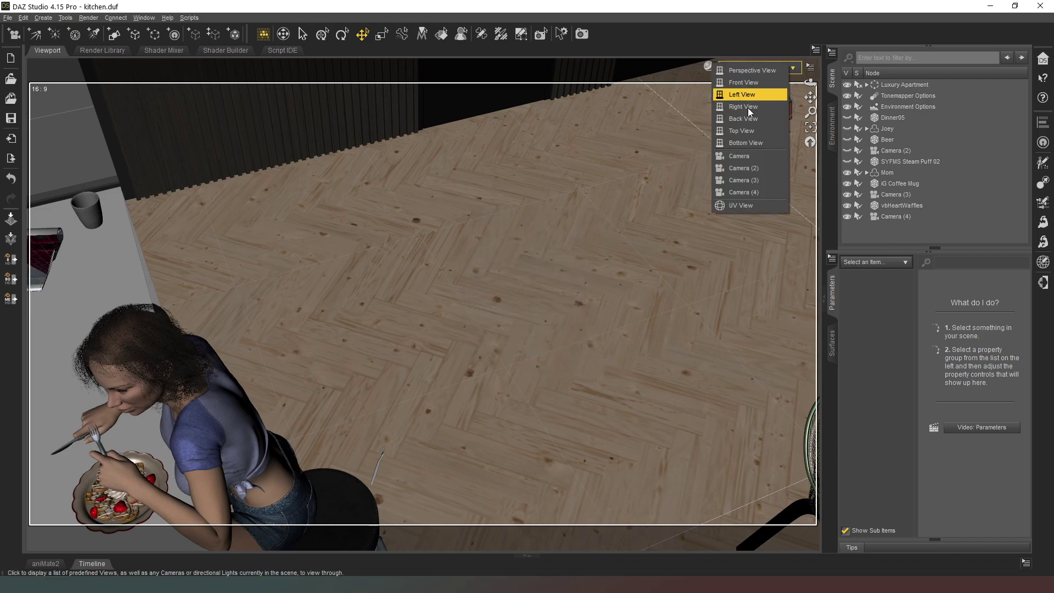
{"action": "left_click", "coordinate": [745, 191]}
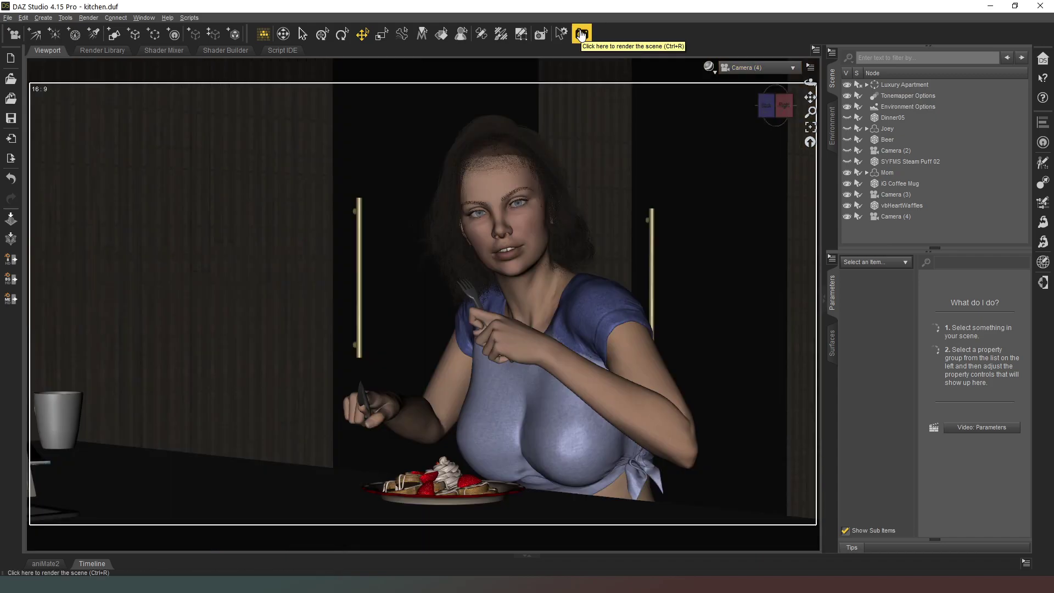
{"action": "left_click", "coordinate": [709, 66]}
{"action": "left_click", "coordinate": [719, 198]}
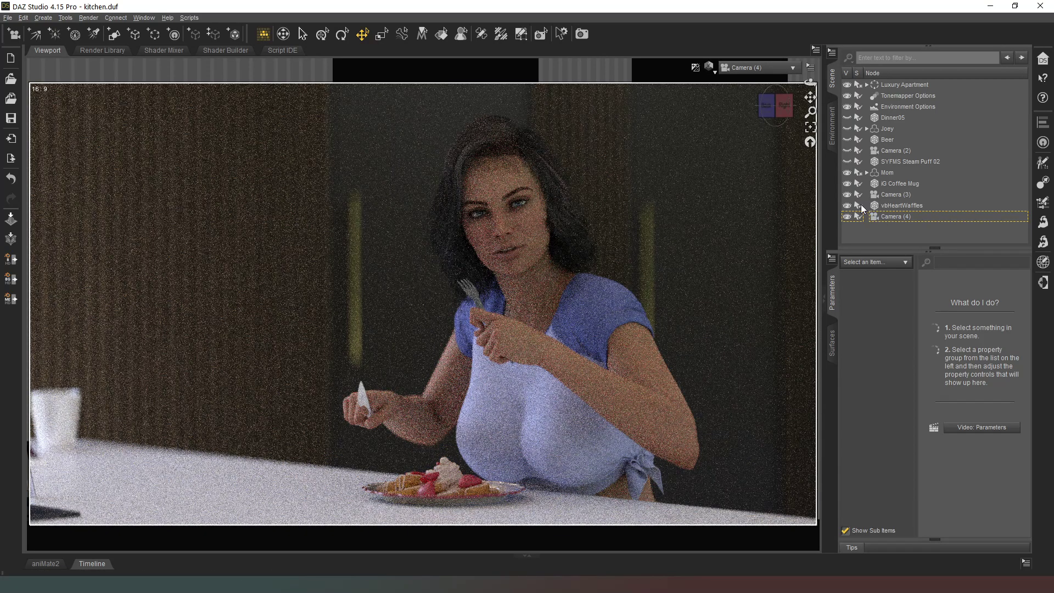
- Move the iG Coffee Mug along the counter to beside the waffle plate and preview the shot again in Iray
{"action": "left_click", "coordinate": [66, 439]}
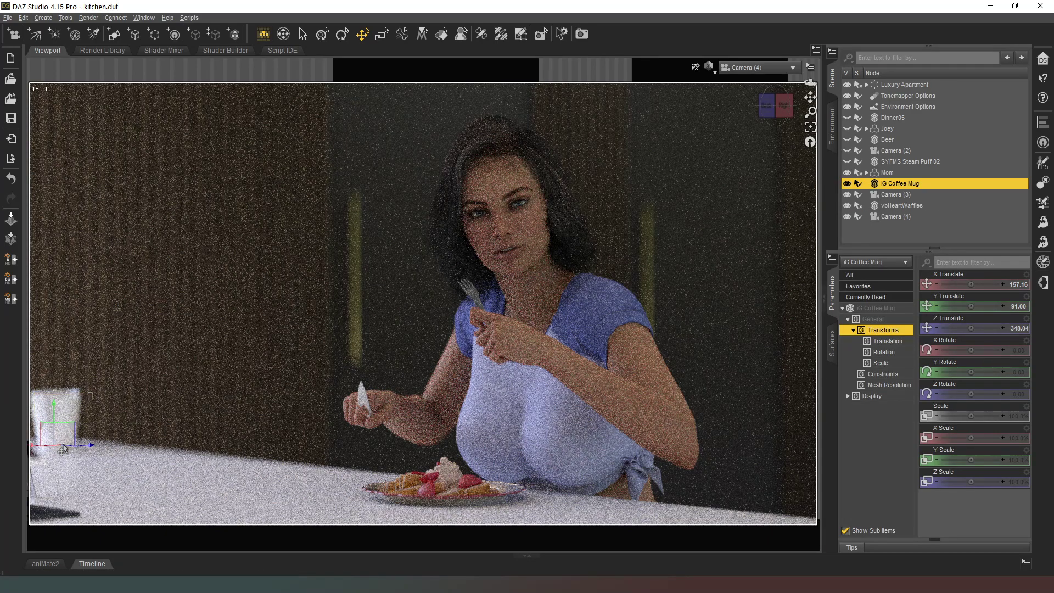
{"action": "key", "text": "ctrl+7"}
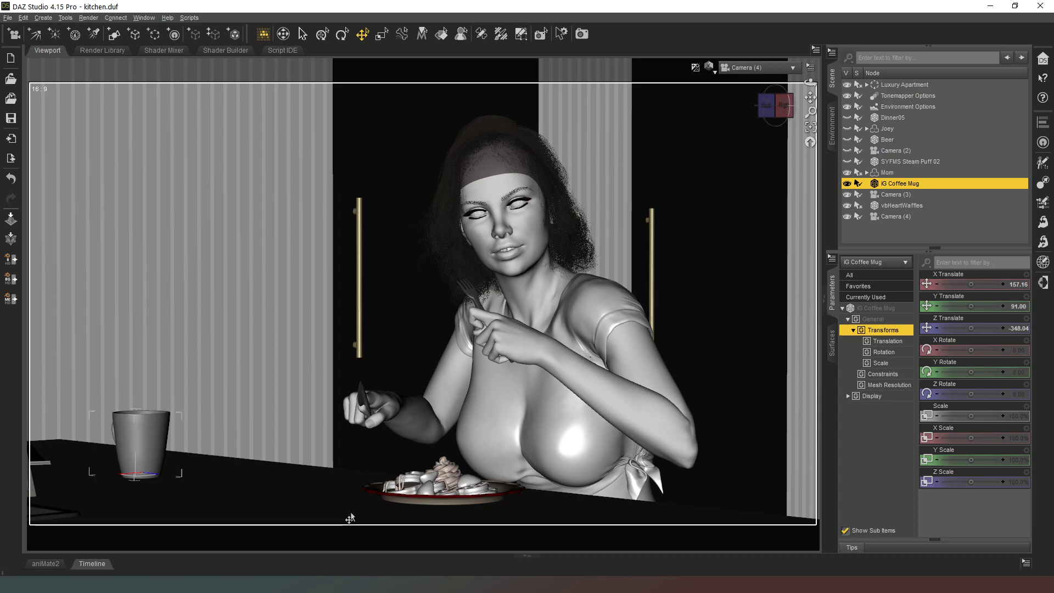
{"action": "left_click_drag", "start_coordinate": [352, 517], "coordinate": [327, 487]}
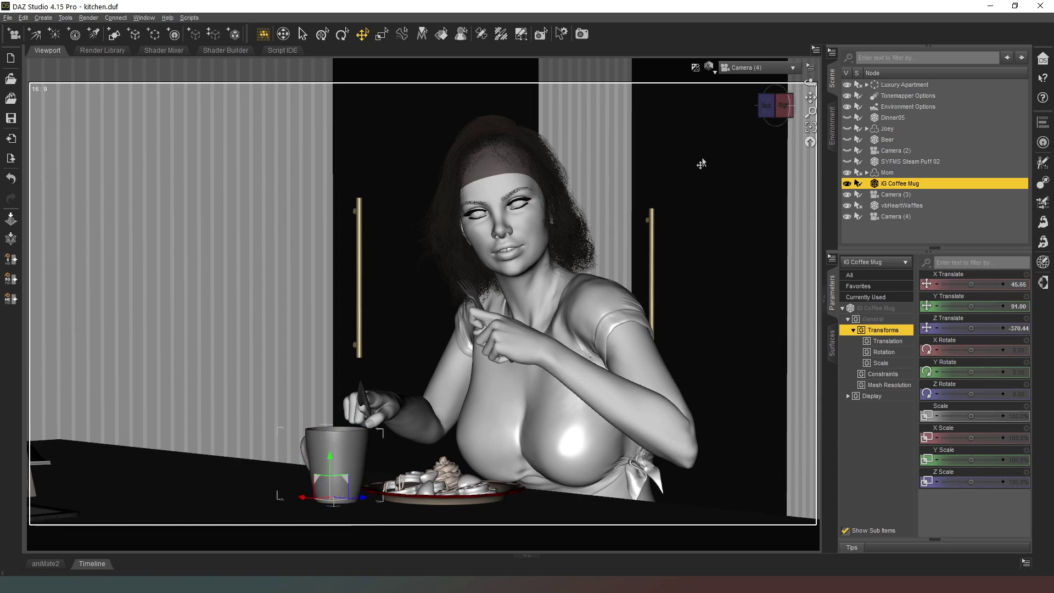
{"action": "key", "text": "ctrl+0"}
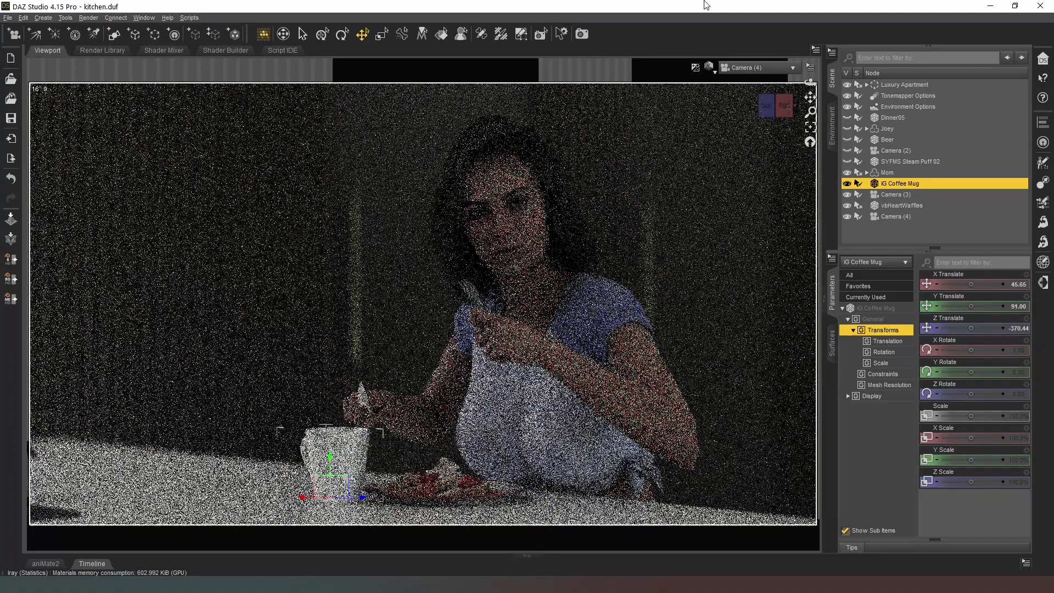
{"action": "left_click", "coordinate": [715, 74]}
{"action": "left_click", "coordinate": [707, 178]}
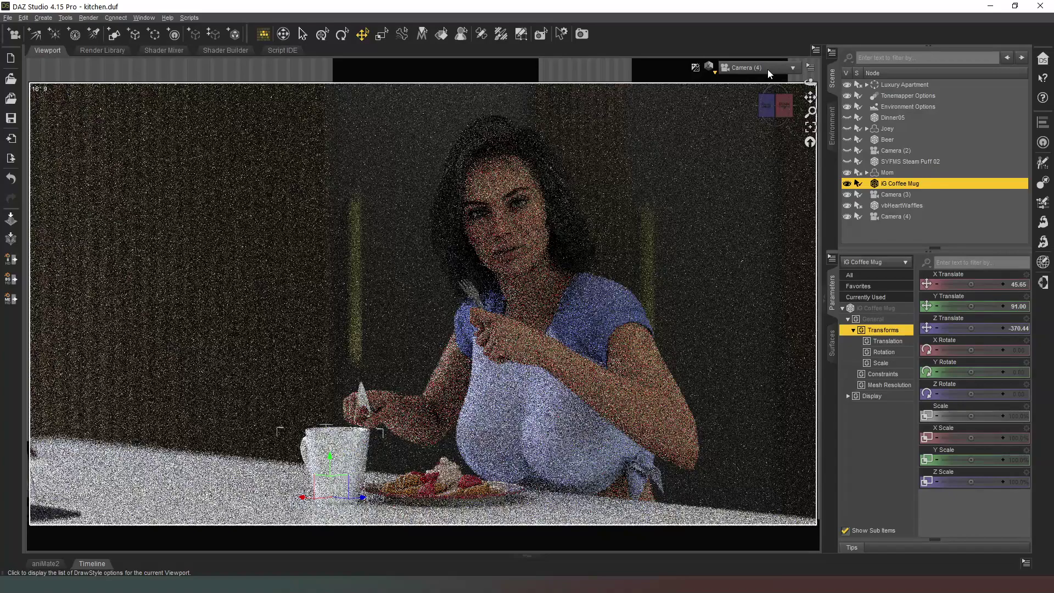
- Switch to Perspective View and create a Sphere primitive at World Center with a diameter of 1 m
{"action": "left_click", "coordinate": [768, 69]}
{"action": "left_click", "coordinate": [765, 73]}
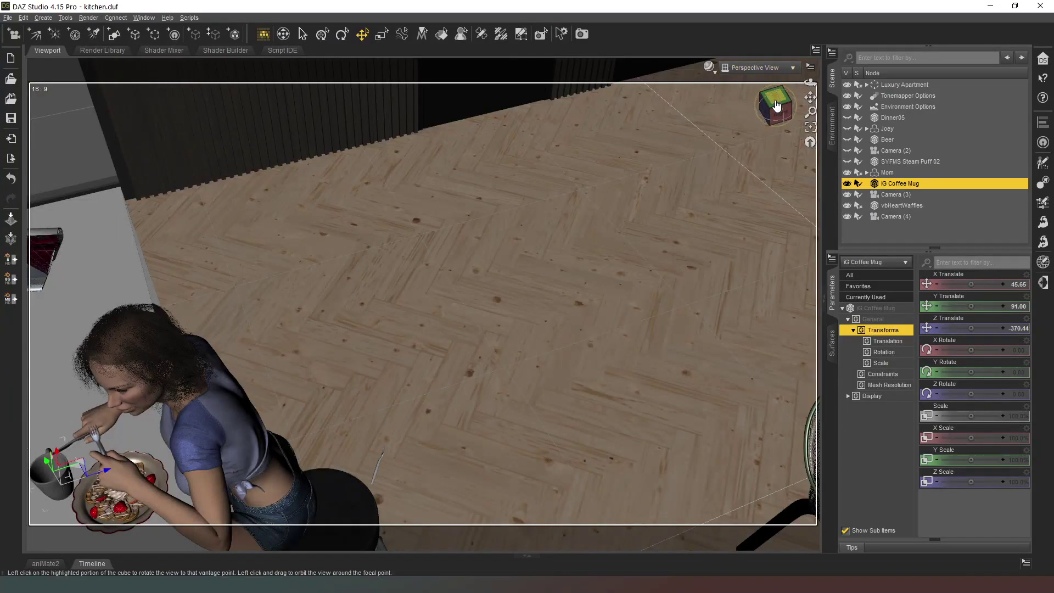
{"action": "left_click_drag", "start_coordinate": [776, 106], "coordinate": [759, 118]}
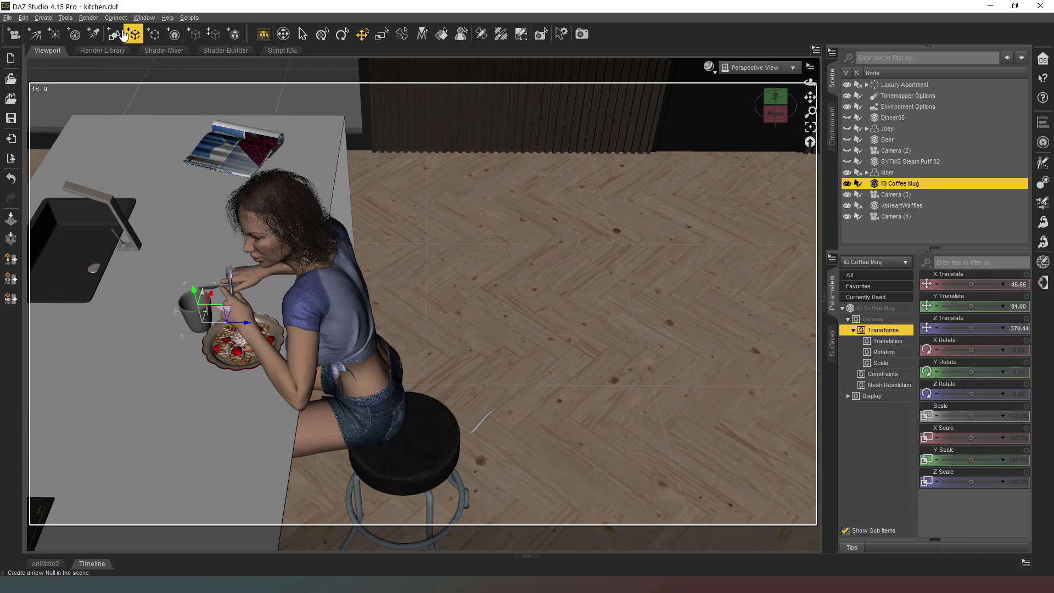
{"action": "left_click", "coordinate": [114, 34]}
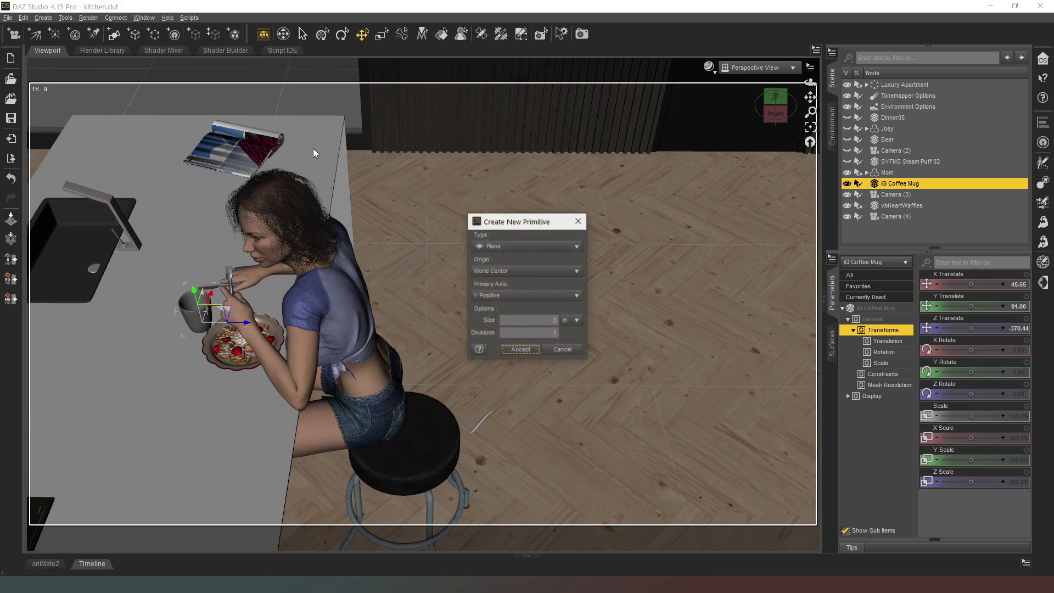
{"action": "left_click", "coordinate": [492, 246]}
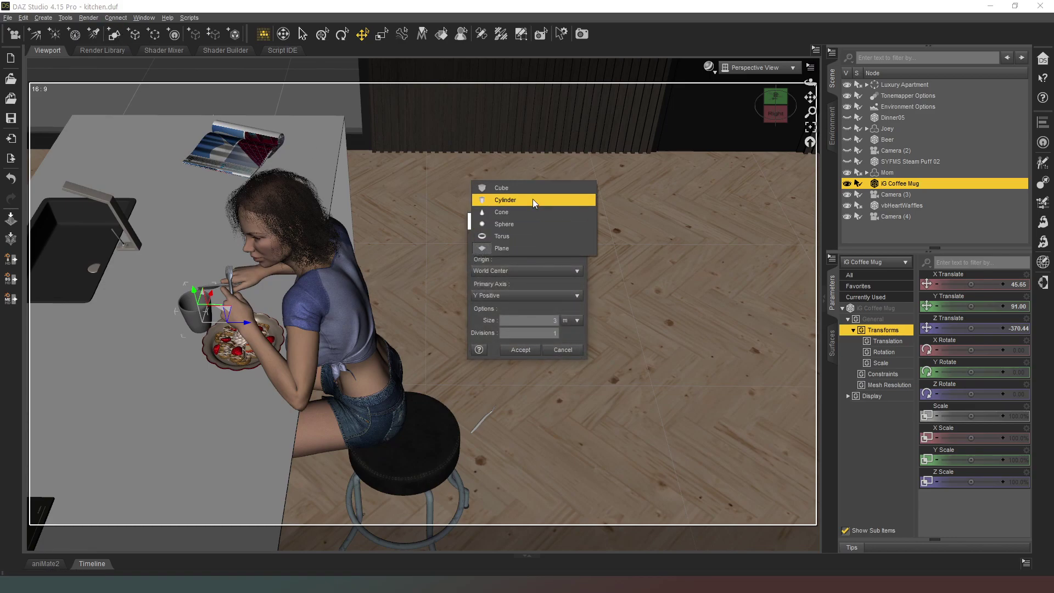
{"action": "left_click", "coordinate": [526, 224]}
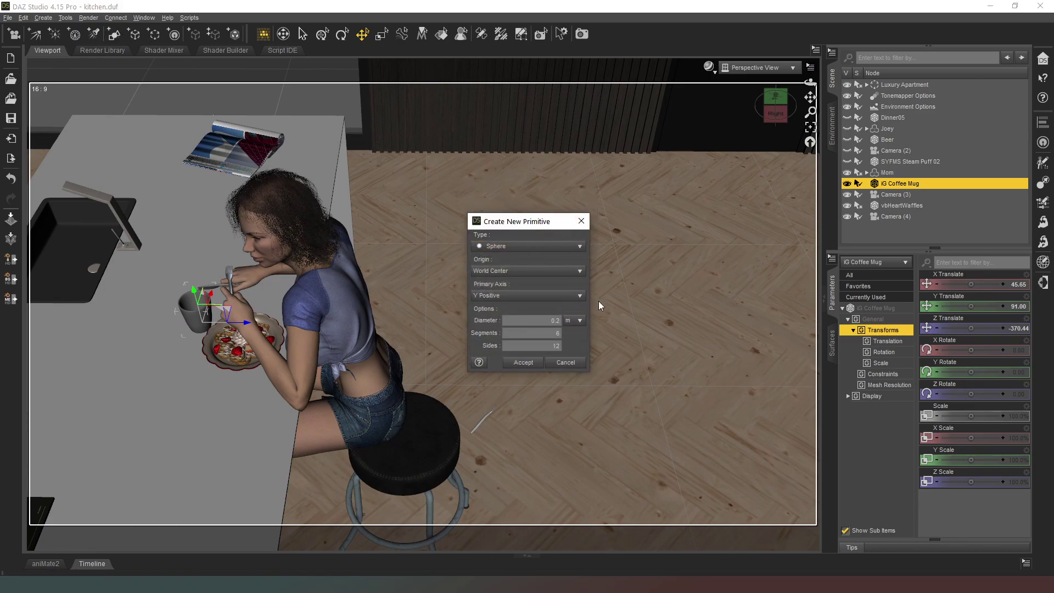
{"action": "double_click", "coordinate": [547, 321]}
{"action": "type", "text": "1"}
{"action": "key", "text": "Return"}
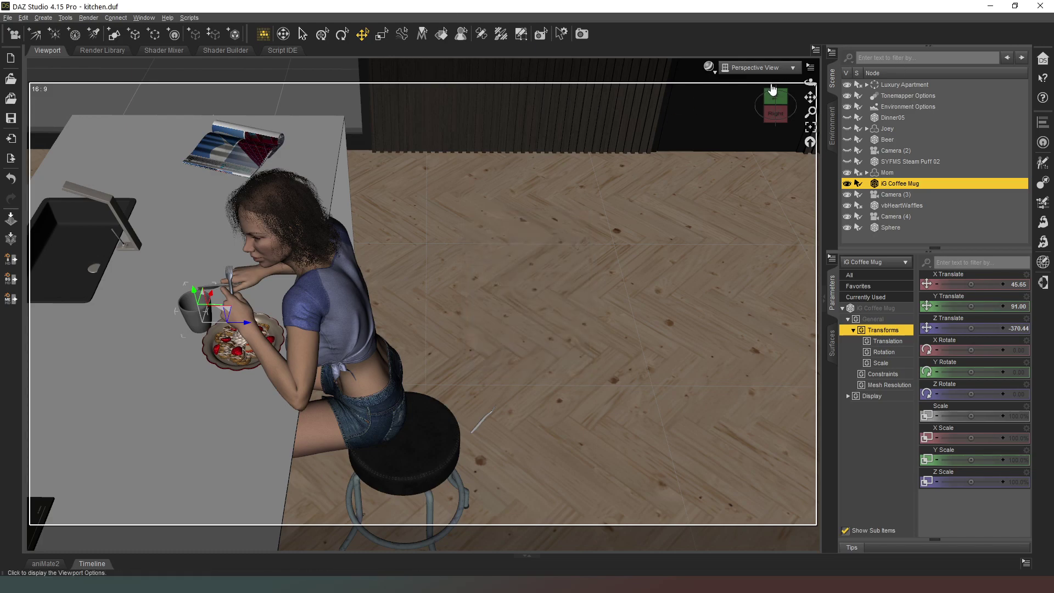
- Select the new Sphere, set its Y Translate to 500 to raise it above the apartment, and frame it
{"action": "left_click_drag", "start_coordinate": [775, 94], "coordinate": [811, 90]}
{"action": "left_click", "coordinate": [546, 102]}
{"action": "scroll", "coordinate": [562, 106], "scroll_direction": "down", "scroll_amount": 3}
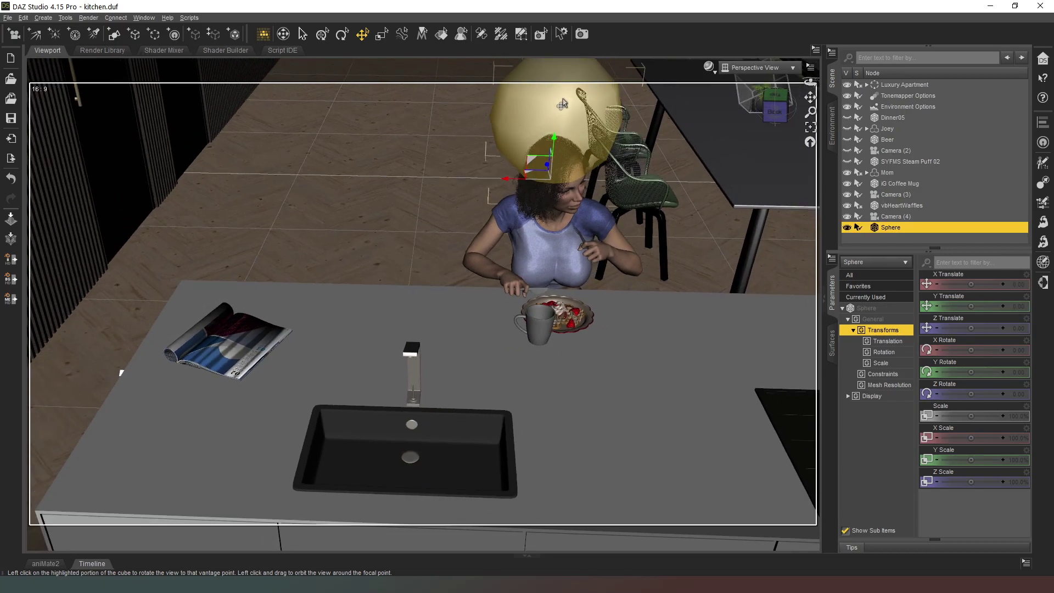
{"action": "middle_click_drag", "start_coordinate": [562, 104], "coordinate": [582, 269]}
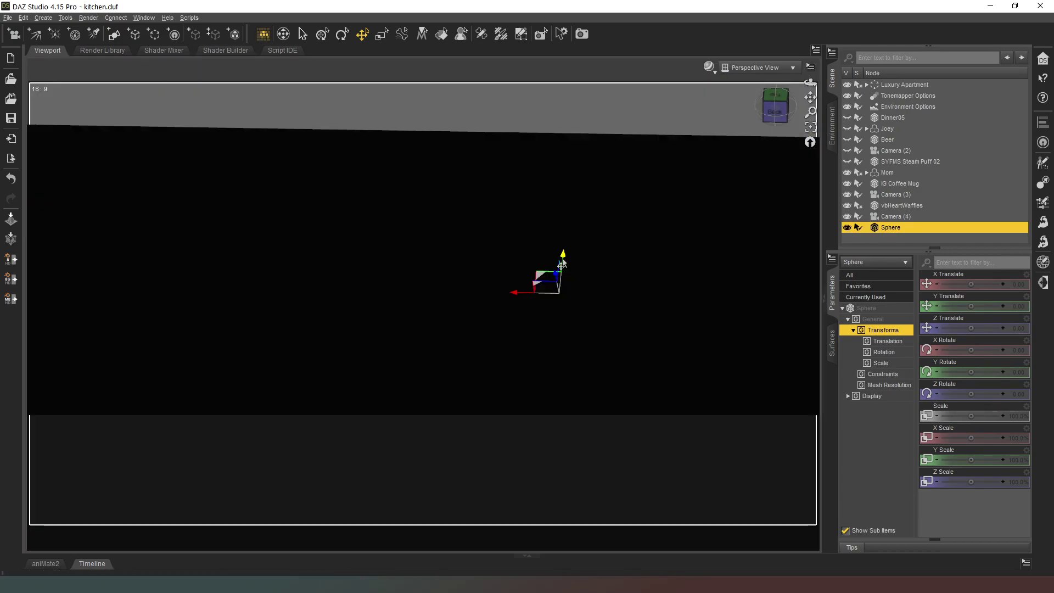
{"action": "scroll", "coordinate": [562, 265], "scroll_direction": "down", "scroll_amount": 5}
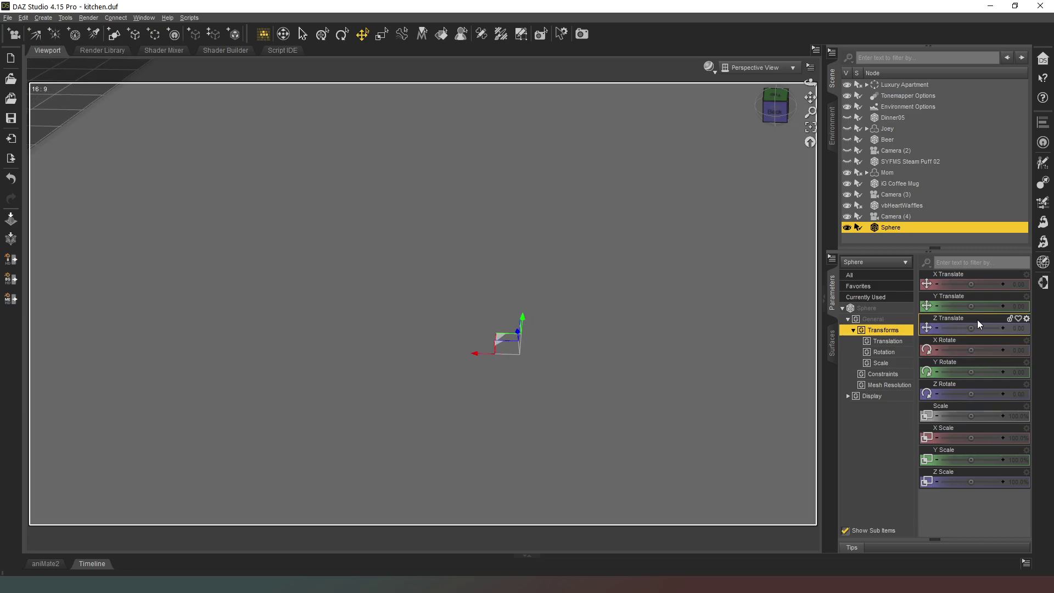
{"action": "left_click", "coordinate": [981, 306]}
{"action": "type", "text": "50"}
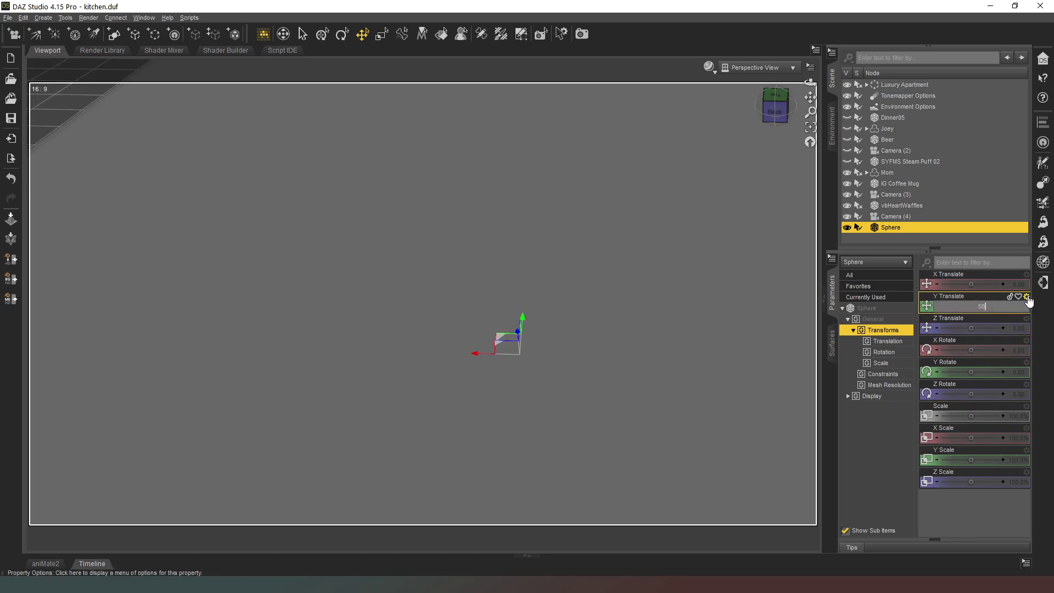
{"action": "type", "text": "0"}
{"action": "key", "text": "Return"}
{"action": "key", "text": "ctrl+f"}
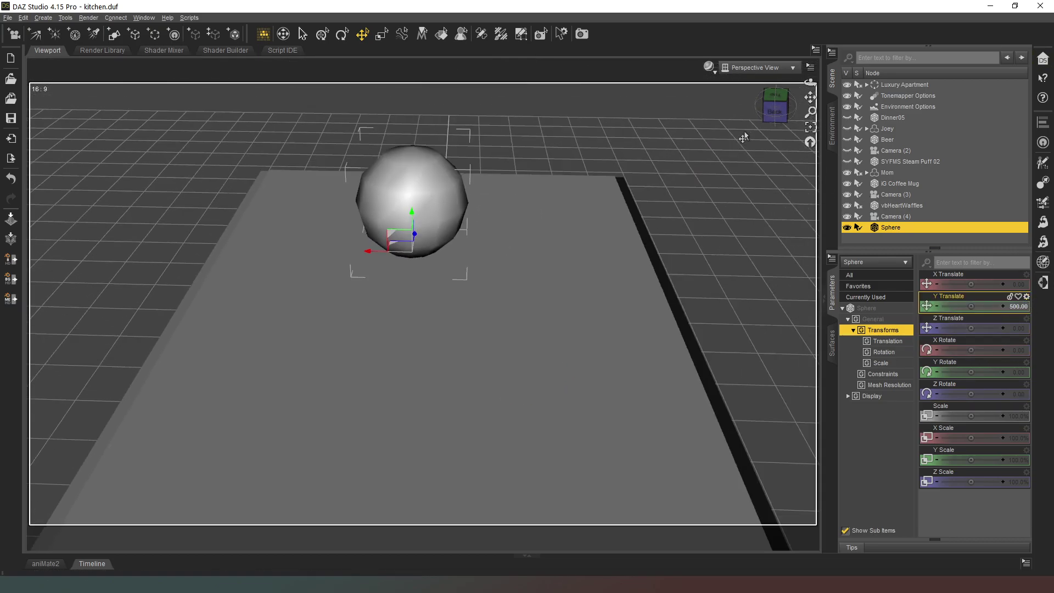
- Deselect the sphere, show the viewport in Wire Texture Shaded style and activate the Geometry Editor tool
{"action": "mouse_move", "coordinate": [775, 112]}
{"action": "left_mouse_down"}
{"action": "mouse_move", "coordinate": [753, 106]}
{"action": "mouse_move", "coordinate": [785, 117]}
{"action": "left_mouse_up"}
{"action": "left_click", "coordinate": [713, 76]}
{"action": "left_click", "coordinate": [711, 68]}
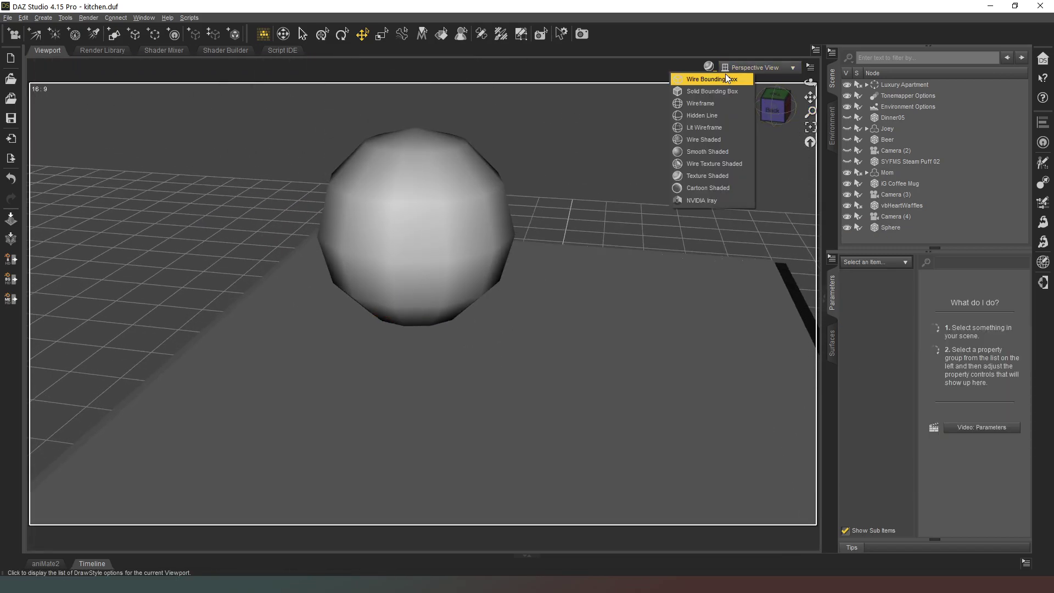
{"action": "left_click", "coordinate": [716, 163]}
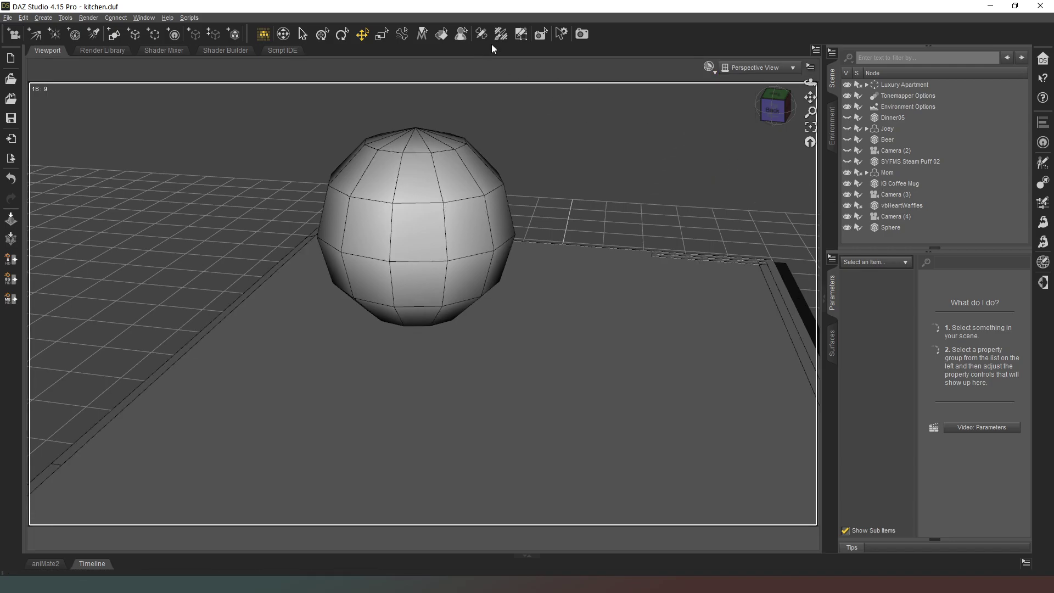
{"action": "left_click", "coordinate": [521, 34]}
{"action": "left_click_drag", "start_coordinate": [771, 113], "coordinate": [769, 110]}
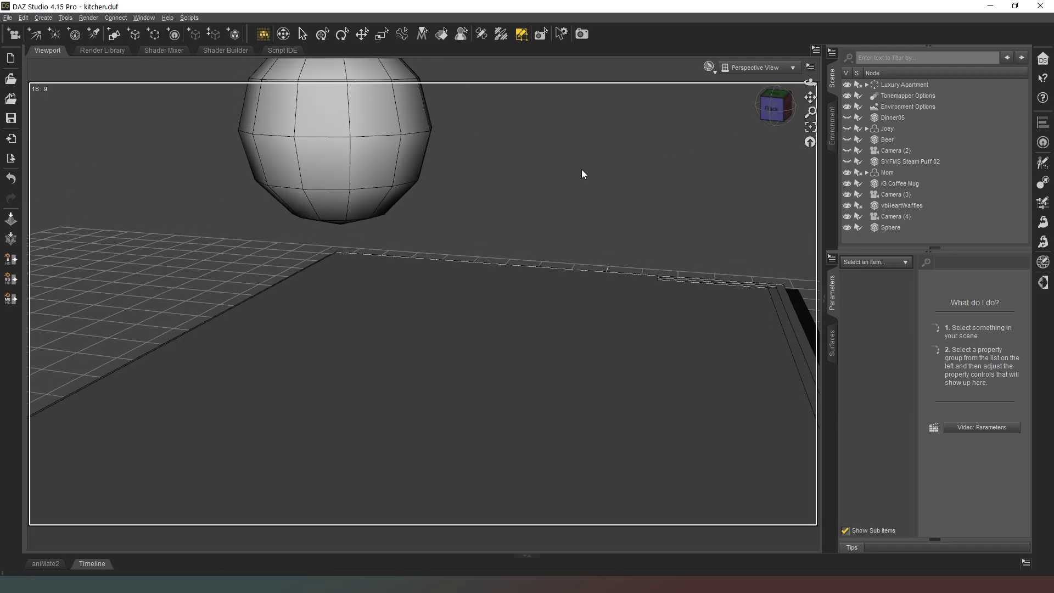
{"action": "left_click_drag", "start_coordinate": [579, 170], "coordinate": [780, 124]}
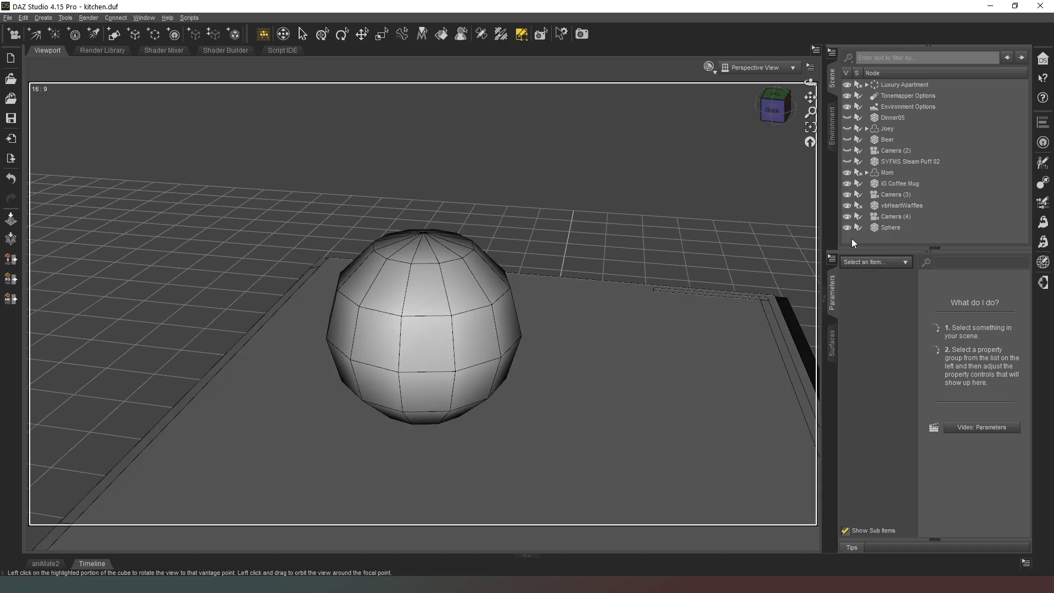
- Select the Sphere's front-facing polygons from the upper band down to the bottom edge and delete them
{"action": "left_click", "coordinate": [894, 227]}
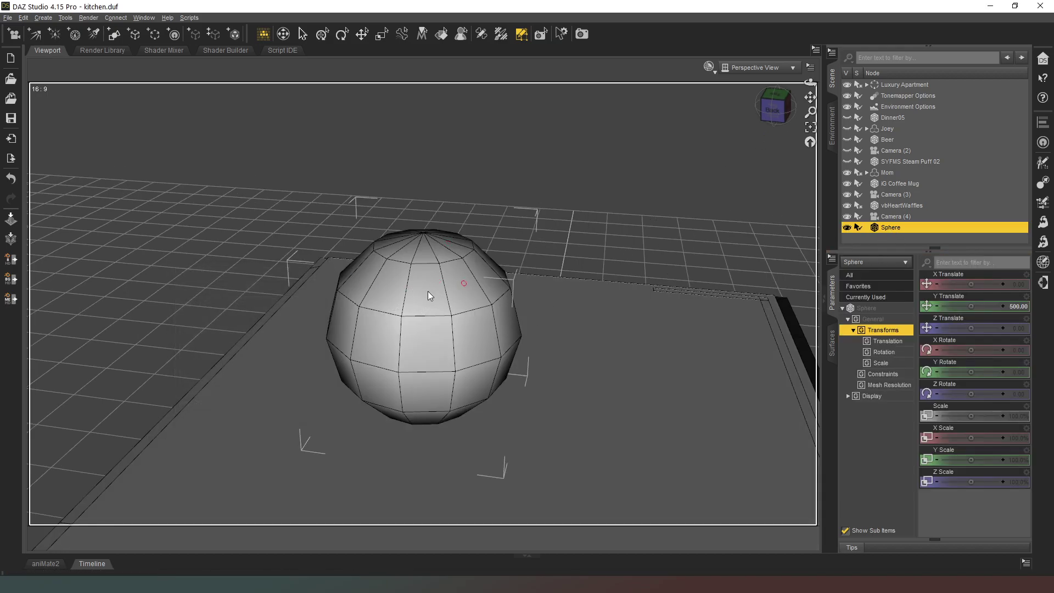
{"action": "left_click_drag", "start_coordinate": [421, 291], "coordinate": [409, 325]}
{"action": "left_click", "coordinate": [461, 347]}
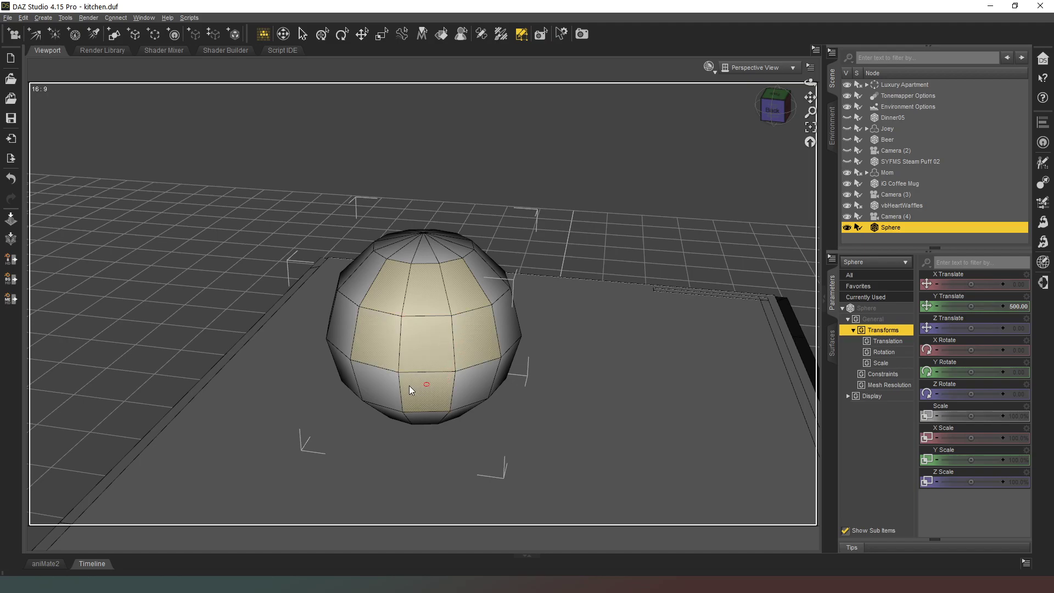
{"action": "left_click_drag", "start_coordinate": [410, 385], "coordinate": [411, 420]}
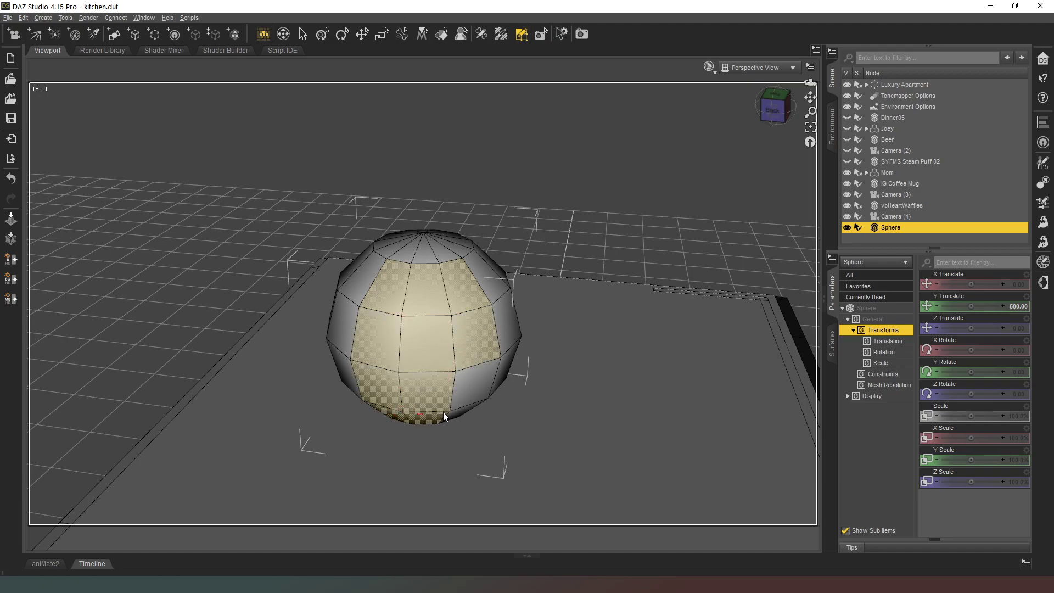
{"action": "left_click", "coordinate": [459, 411]}
{"action": "right_click", "coordinate": [438, 360]}
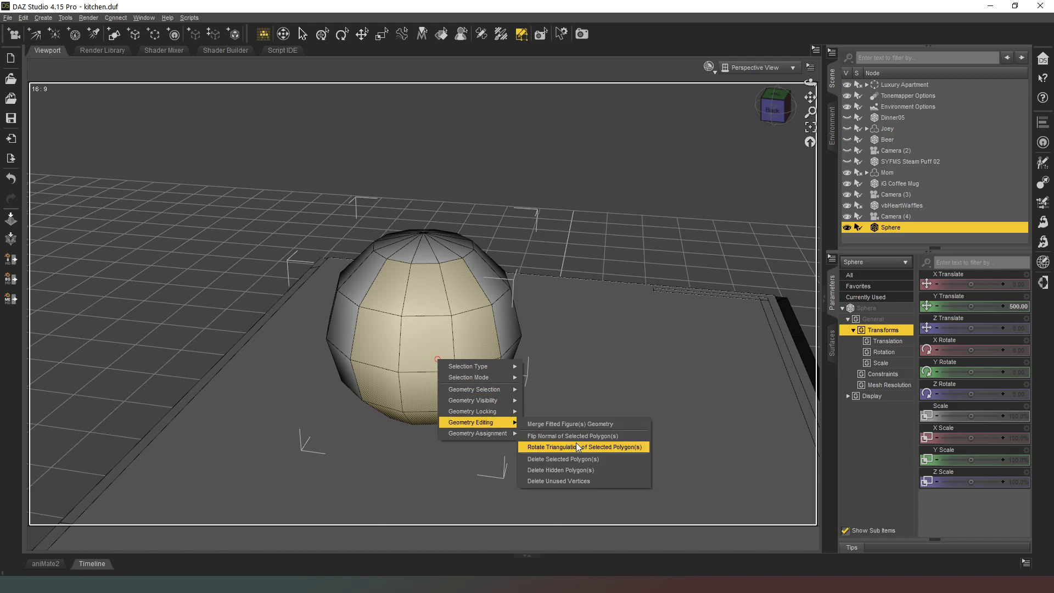
{"action": "left_click", "coordinate": [566, 458]}
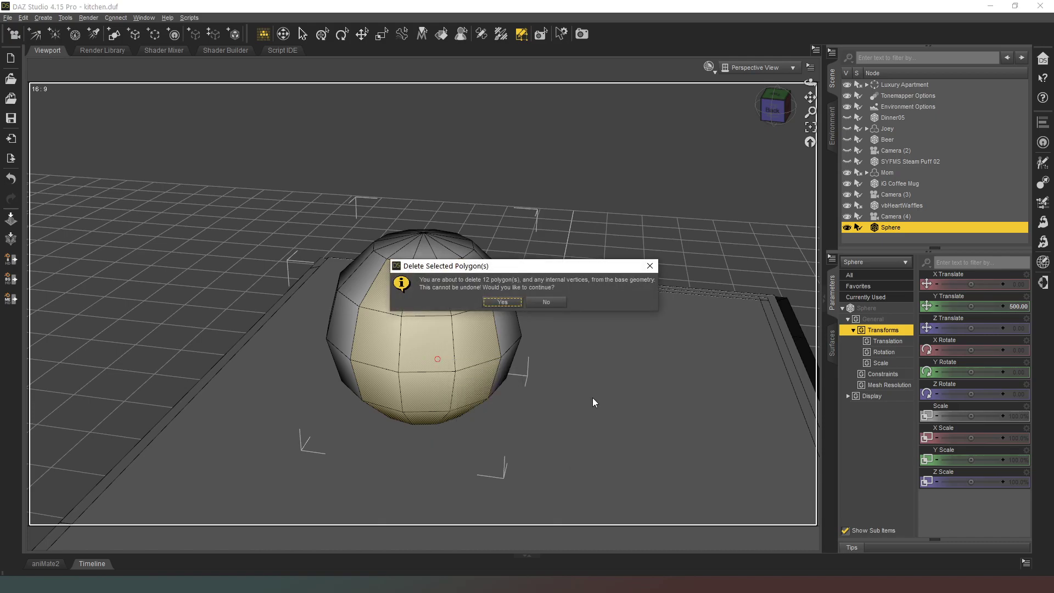
{"action": "key", "text": "Return"}
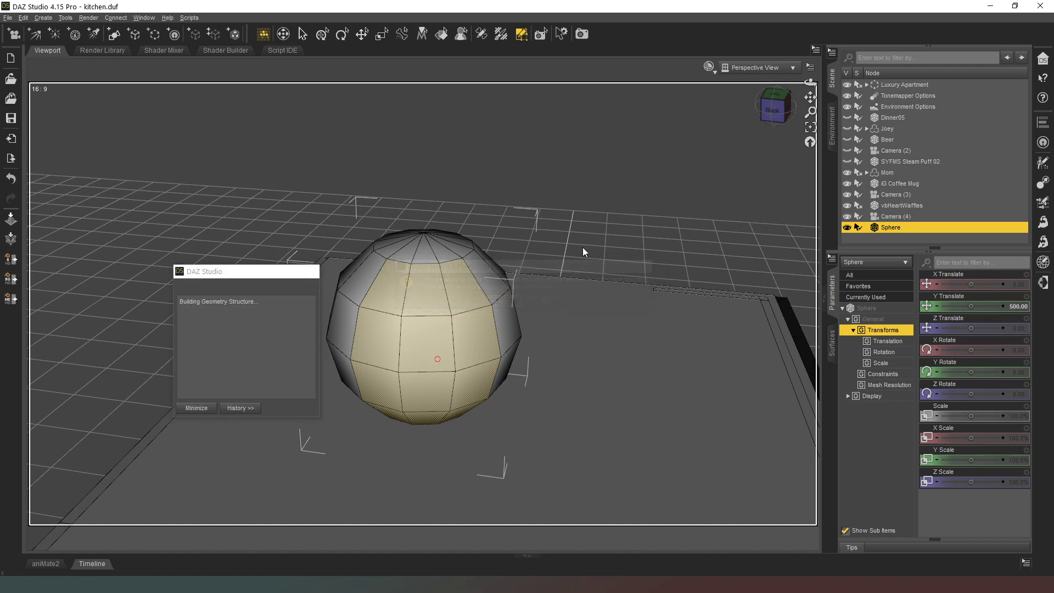
- Select the polygons forming the Sphere's underside and delete them to open its bottom
{"action": "left_click_drag", "start_coordinate": [774, 109], "coordinate": [614, 223]}
{"action": "left_click_drag", "start_coordinate": [383, 273], "coordinate": [307, 285]}
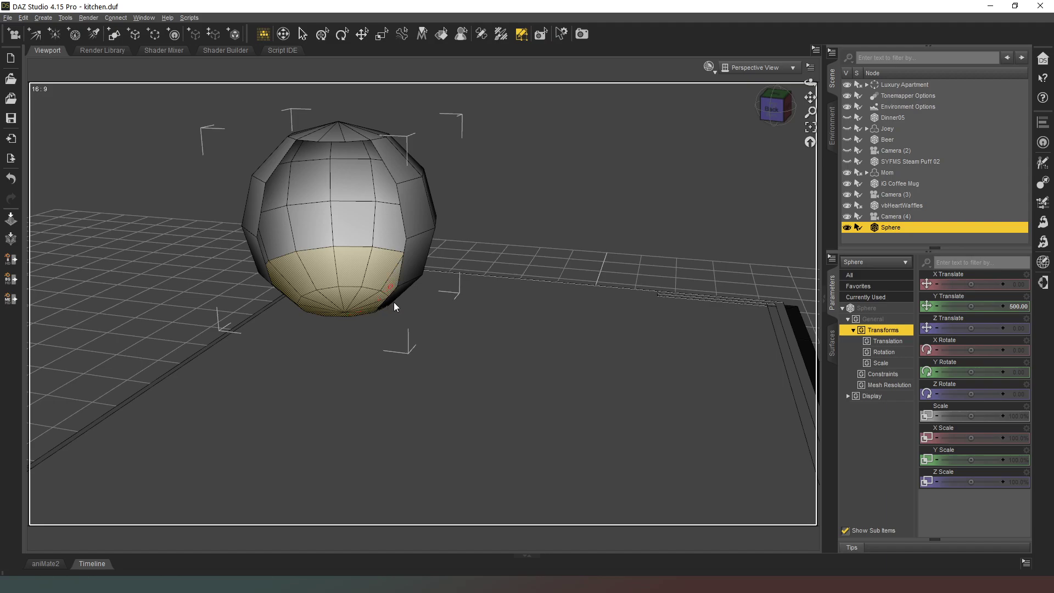
{"action": "left_click", "coordinate": [790, 116]}
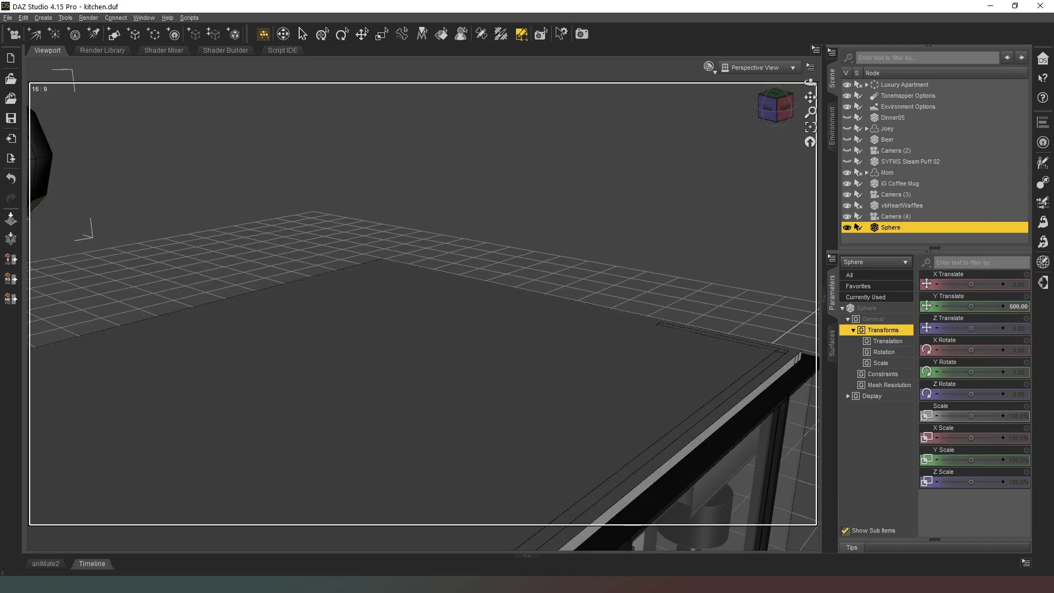
{"action": "left_click", "coordinate": [811, 127]}
{"action": "right_click", "coordinate": [509, 211]}
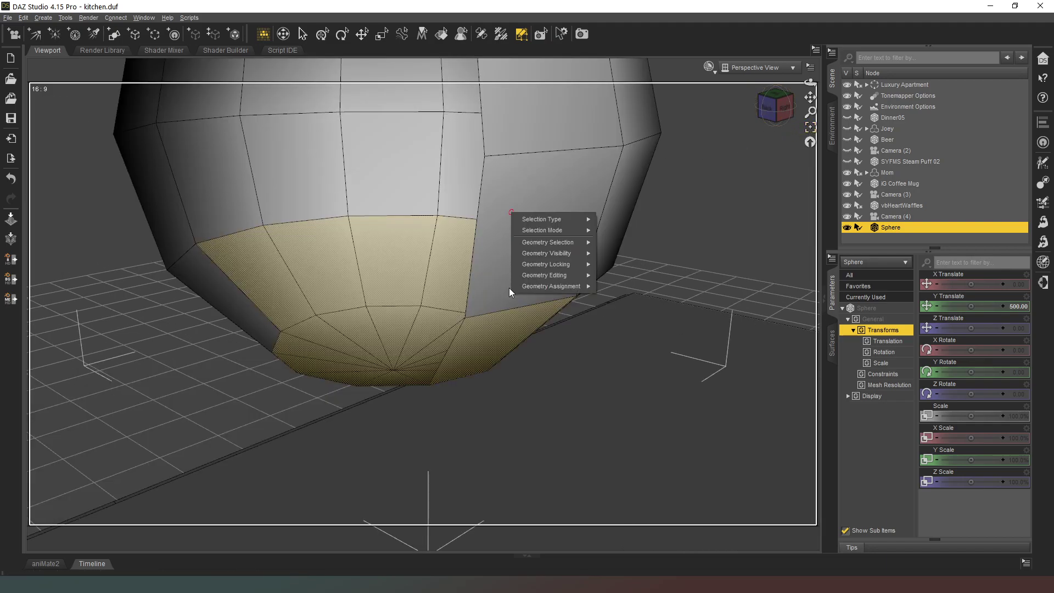
{"action": "mouse_move", "coordinate": [538, 275]}
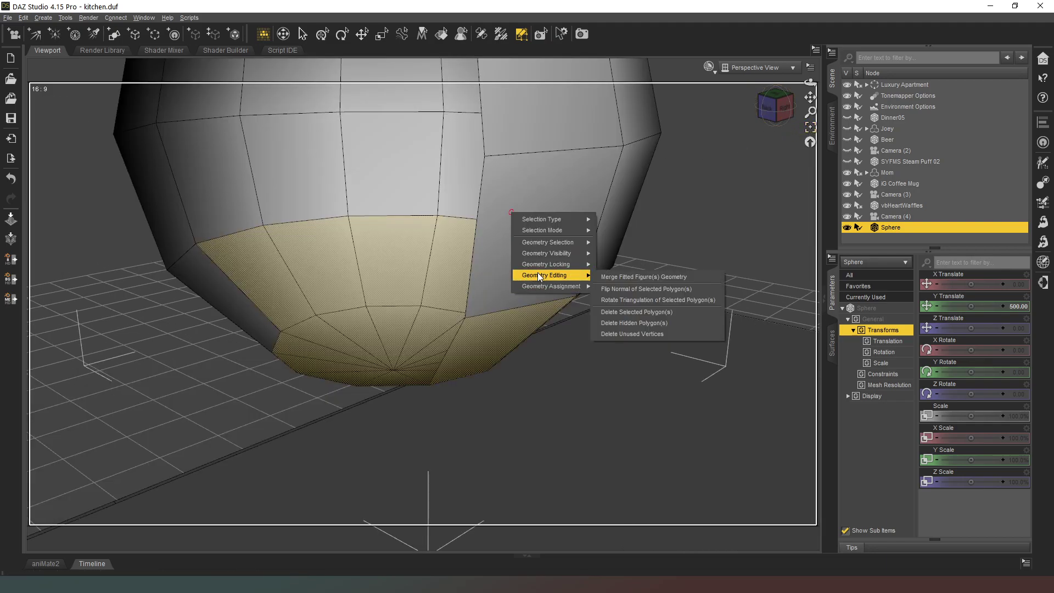
{"action": "left_click", "coordinate": [654, 314]}
{"action": "left_click", "coordinate": [511, 301]}
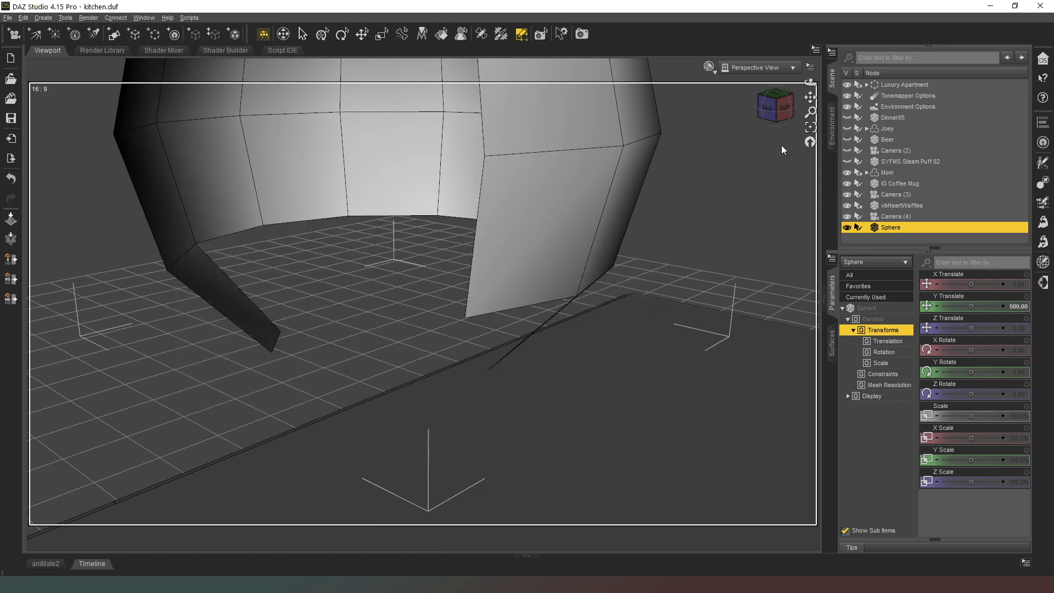
- Delete the leftover polygon hanging from the Sphere's lower edge beside the solid back wall
{"action": "left_click", "coordinate": [777, 103]}
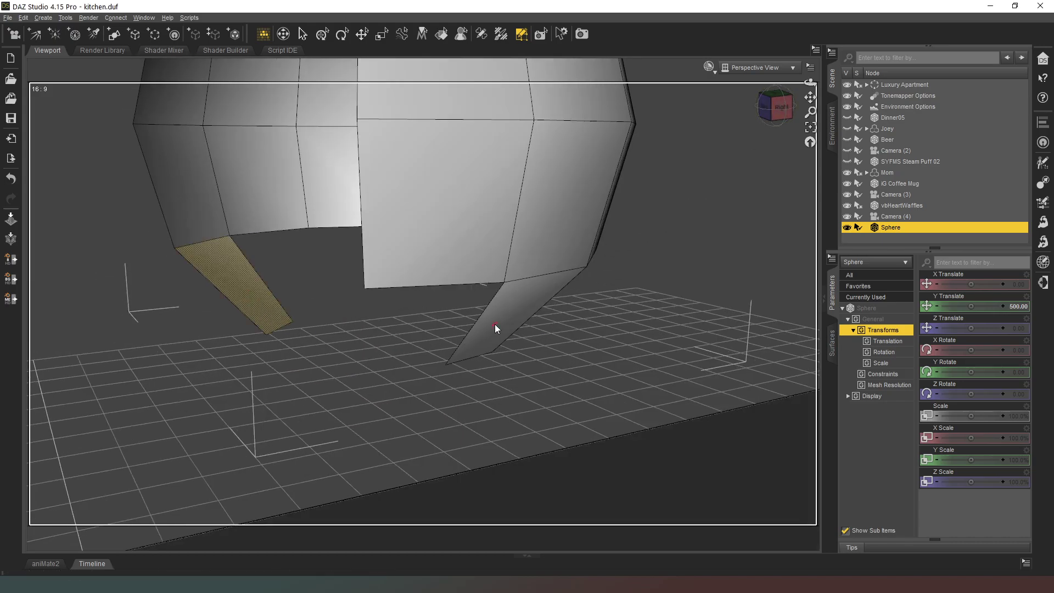
{"action": "left_click", "coordinate": [496, 324]}
{"action": "right_click", "coordinate": [488, 327]}
{"action": "mouse_move", "coordinate": [549, 390]}
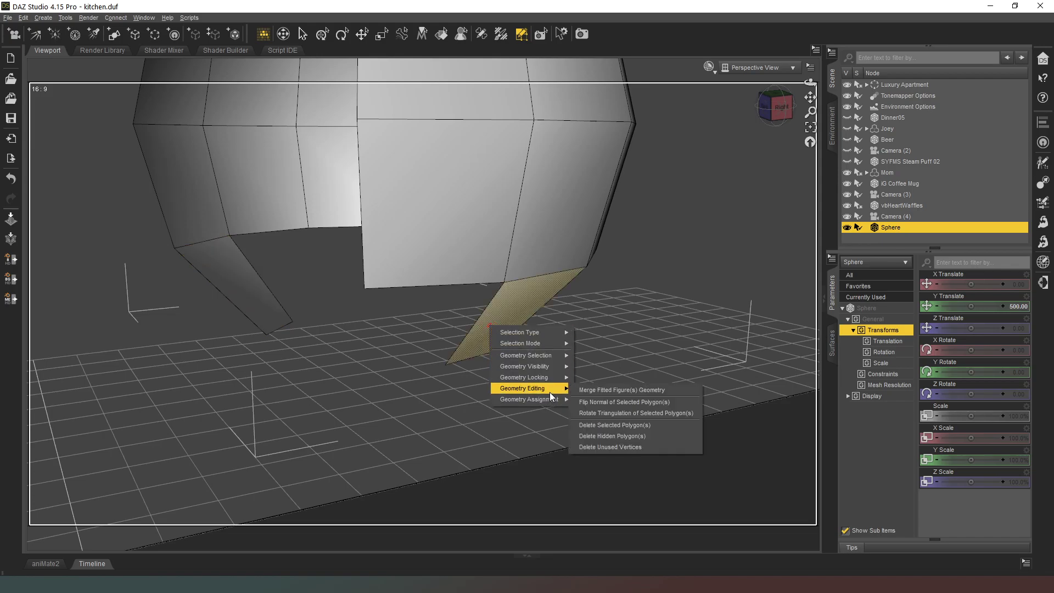
{"action": "left_click", "coordinate": [619, 425]}
{"action": "left_click", "coordinate": [490, 303]}
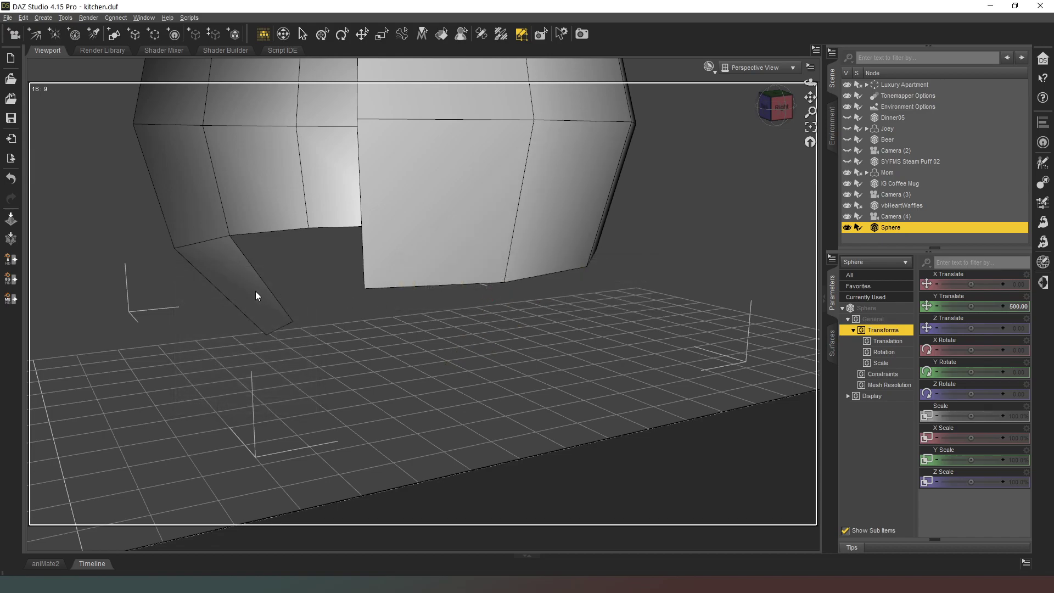
- Select the remaining polygon hanging down at the Sphere's open front edge and delete it
{"action": "left_click", "coordinate": [255, 290]}
{"action": "right_click", "coordinate": [256, 290]}
{"action": "mouse_move", "coordinate": [330, 353]}
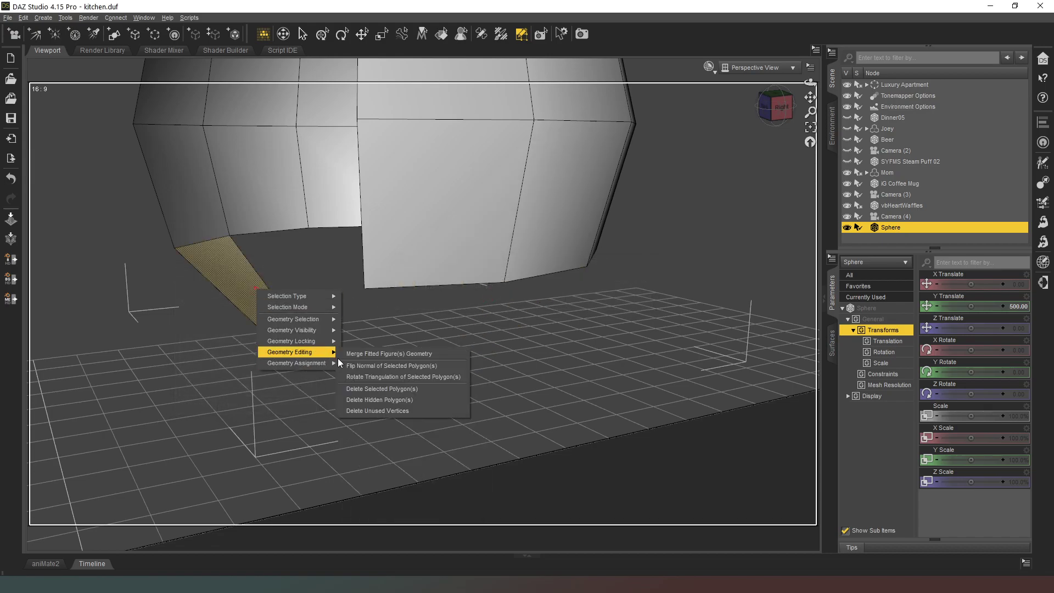
{"action": "left_click", "coordinate": [413, 391]}
{"action": "left_click", "coordinate": [501, 307]}
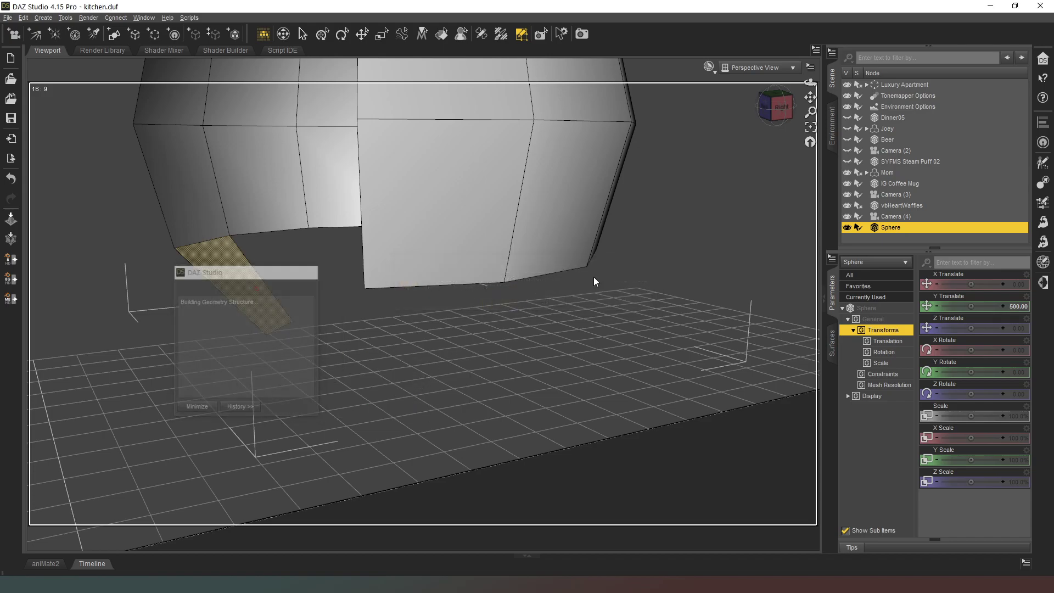
- Select the Sphere's entire lowest band of polygons and delete them
{"action": "left_click_drag", "start_coordinate": [776, 115], "coordinate": [751, 121]}
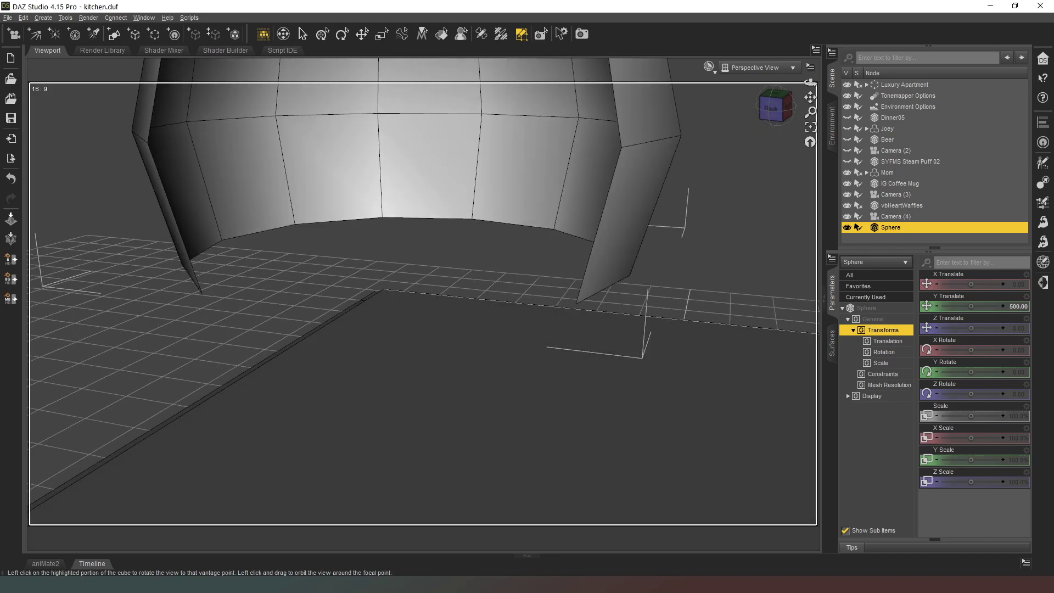
{"action": "left_click", "coordinate": [614, 202]}
{"action": "left_click", "coordinate": [594, 188], "text": "ctrl"}
{"action": "left_click_drag", "start_coordinate": [552, 185], "coordinate": [390, 178]}
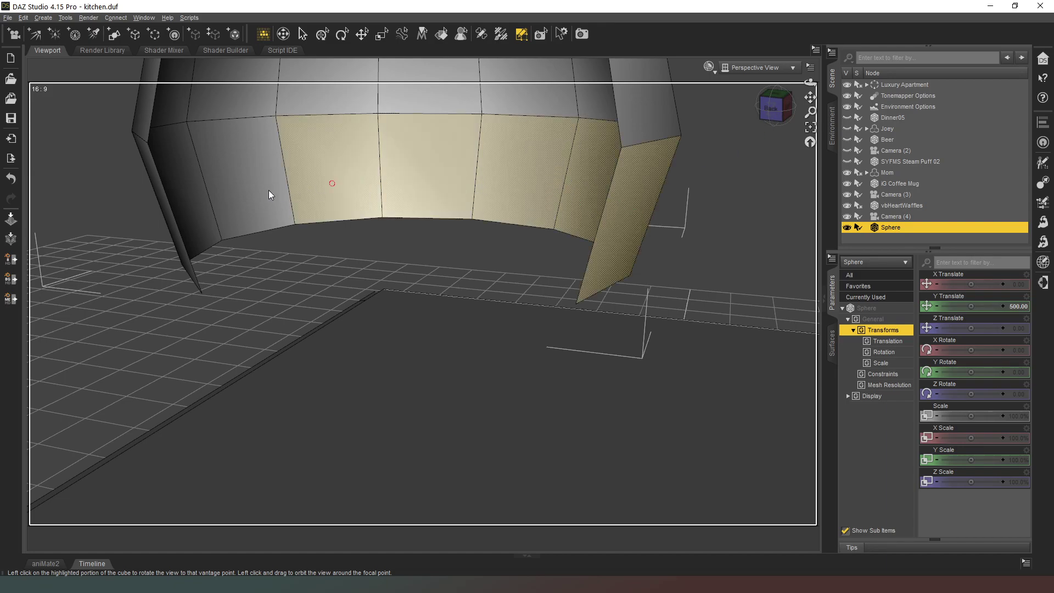
{"action": "left_click_drag", "start_coordinate": [268, 191], "coordinate": [166, 218]}
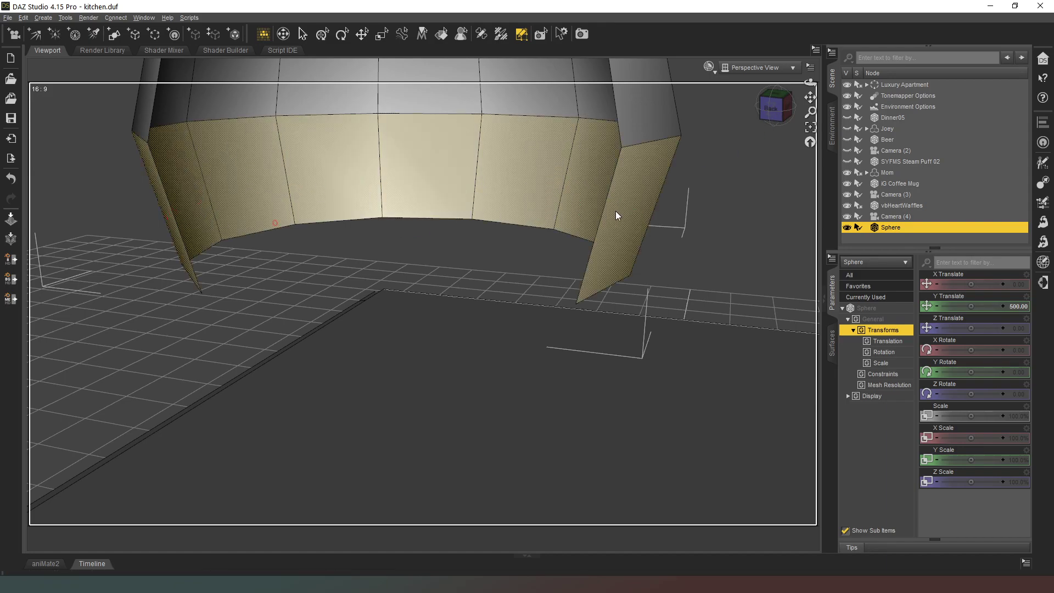
{"action": "left_click_drag", "start_coordinate": [776, 114], "coordinate": [690, 113]}
{"action": "left_click", "coordinate": [585, 227]}
{"action": "right_click", "coordinate": [584, 222]}
{"action": "mouse_move", "coordinate": [620, 285]}
{"action": "left_click", "coordinate": [702, 321]}
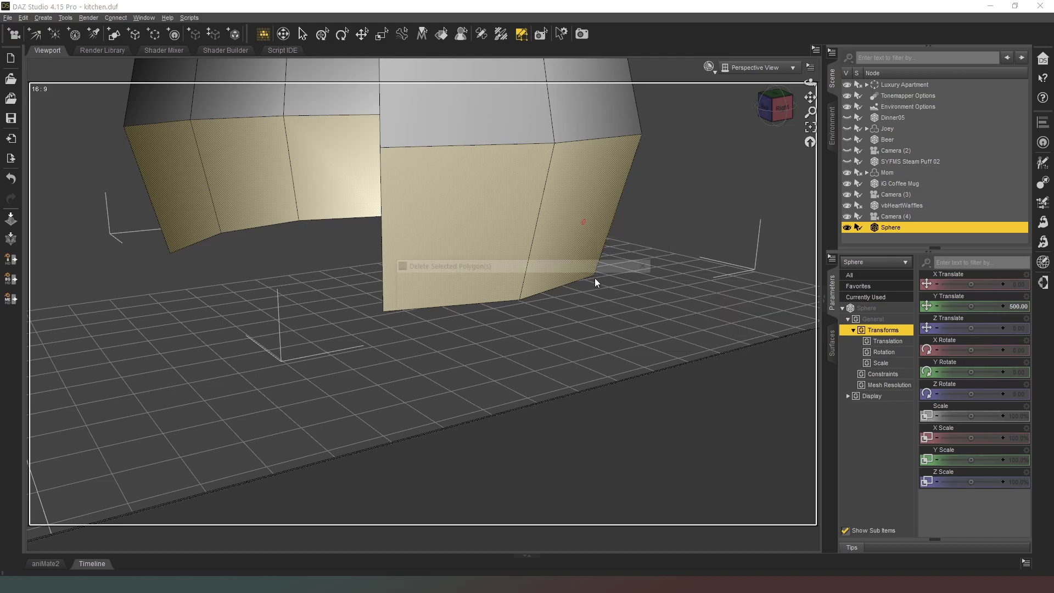
{"action": "left_click", "coordinate": [493, 304]}
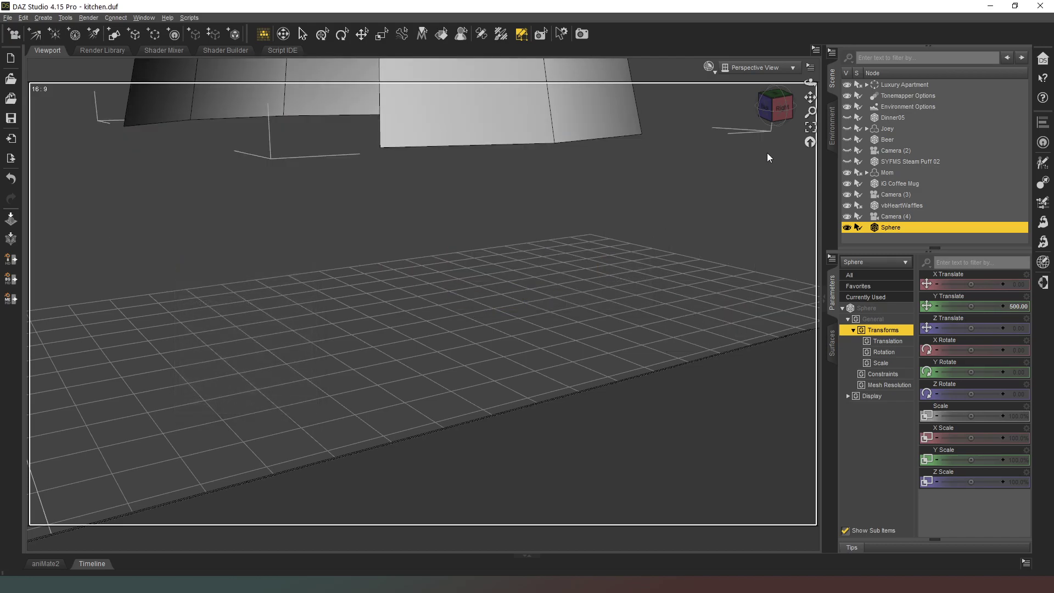
- Select the two side polygons bordering the opening plus the triangular cap polygons above it, and delete them to widen the gap
{"action": "left_click", "coordinate": [768, 118]}
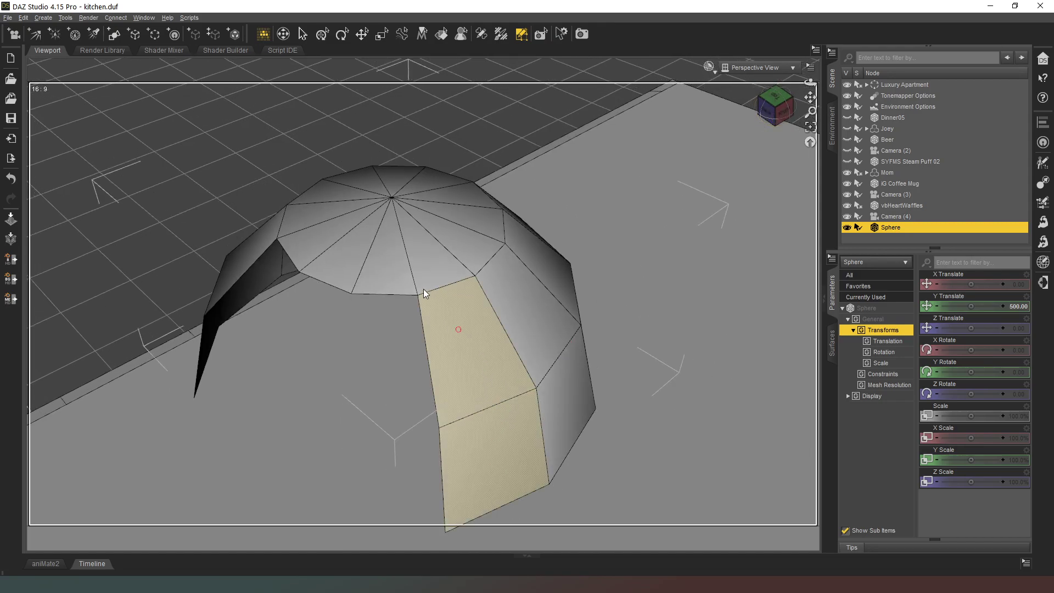
{"action": "mouse_move", "coordinate": [418, 284]}
{"action": "left_mouse_down"}
{"action": "mouse_move", "coordinate": [318, 253]}
{"action": "mouse_move", "coordinate": [344, 256]}
{"action": "left_mouse_up"}
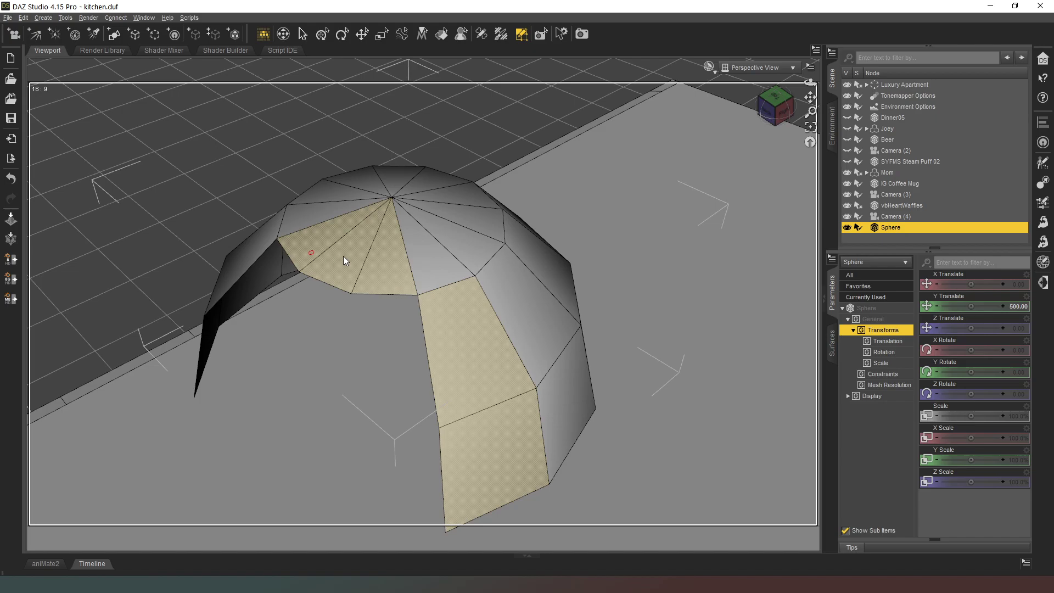
{"action": "left_click", "coordinate": [427, 261]}
{"action": "right_click", "coordinate": [423, 263]}
{"action": "mouse_move", "coordinate": [450, 322]}
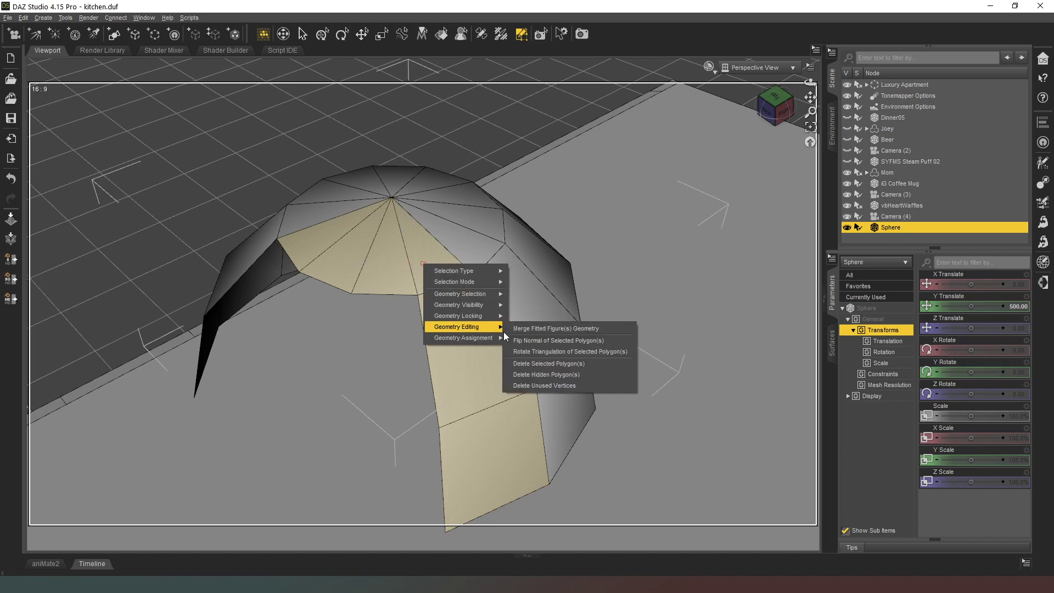
{"action": "left_click", "coordinate": [571, 367]}
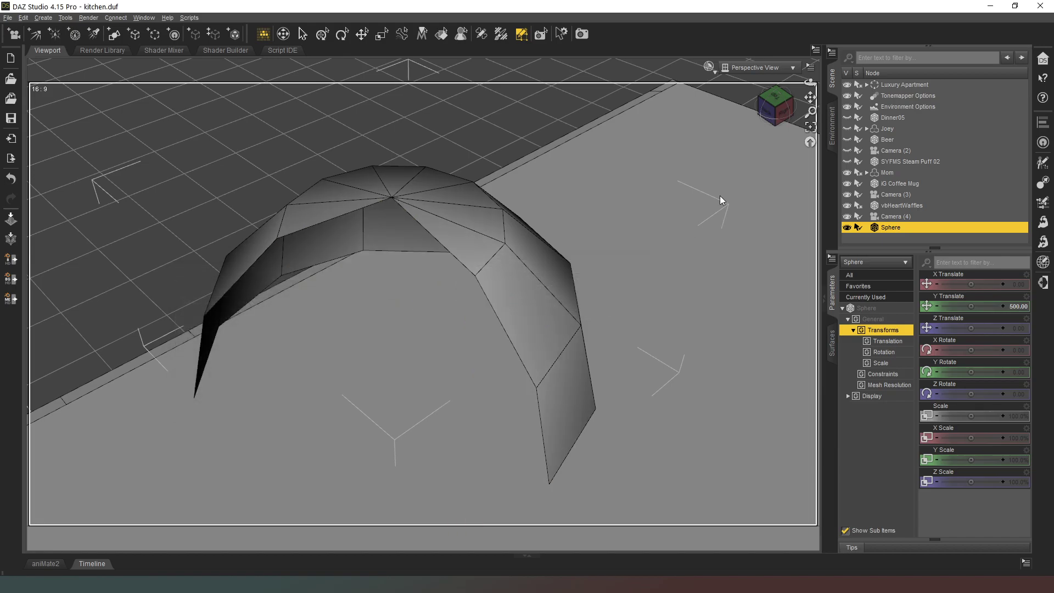
- Select all remaining polygons of the Sphere's dome and flip their normals
{"action": "left_click", "coordinate": [781, 99]}
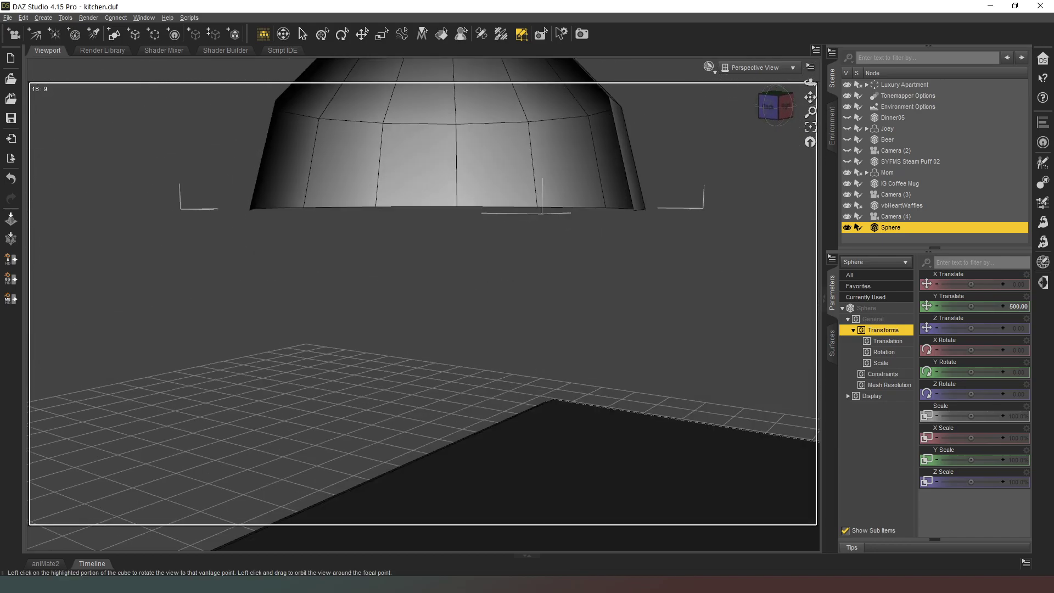
{"action": "left_click_drag", "start_coordinate": [781, 99], "coordinate": [769, 88]}
{"action": "scroll", "coordinate": [770, 88], "scroll_direction": "up", "scroll_amount": 2}
{"action": "scroll", "coordinate": [476, 199], "scroll_direction": "up", "scroll_amount": 2}
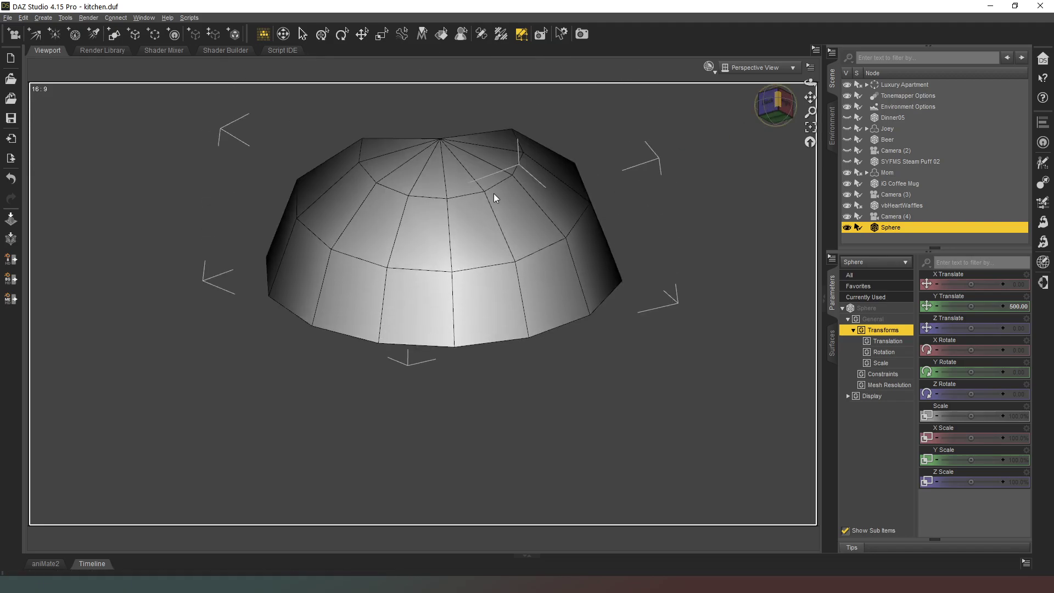
{"action": "right_click", "coordinate": [457, 205]}
{"action": "right_click", "coordinate": [456, 205]}
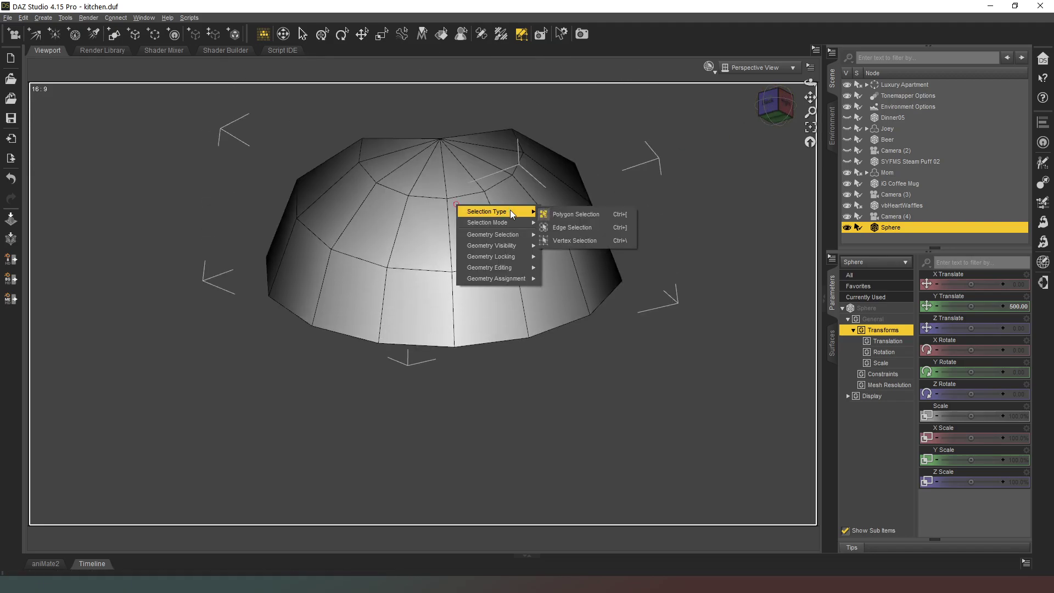
{"action": "mouse_move", "coordinate": [515, 225]}
{"action": "left_click", "coordinate": [571, 225]}
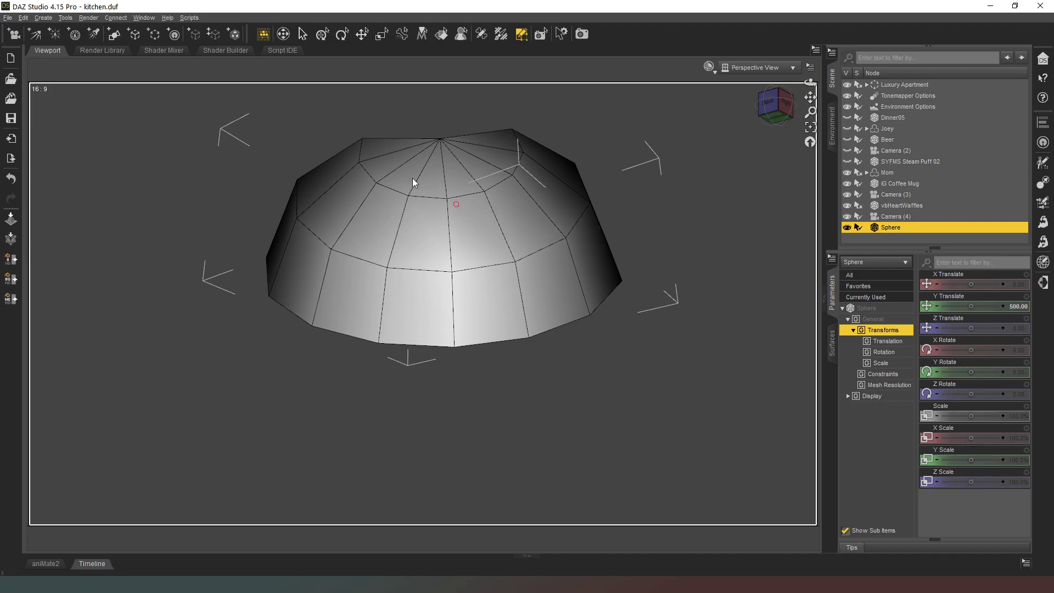
{"action": "left_click_drag", "start_coordinate": [628, 386], "coordinate": [627, 386]}
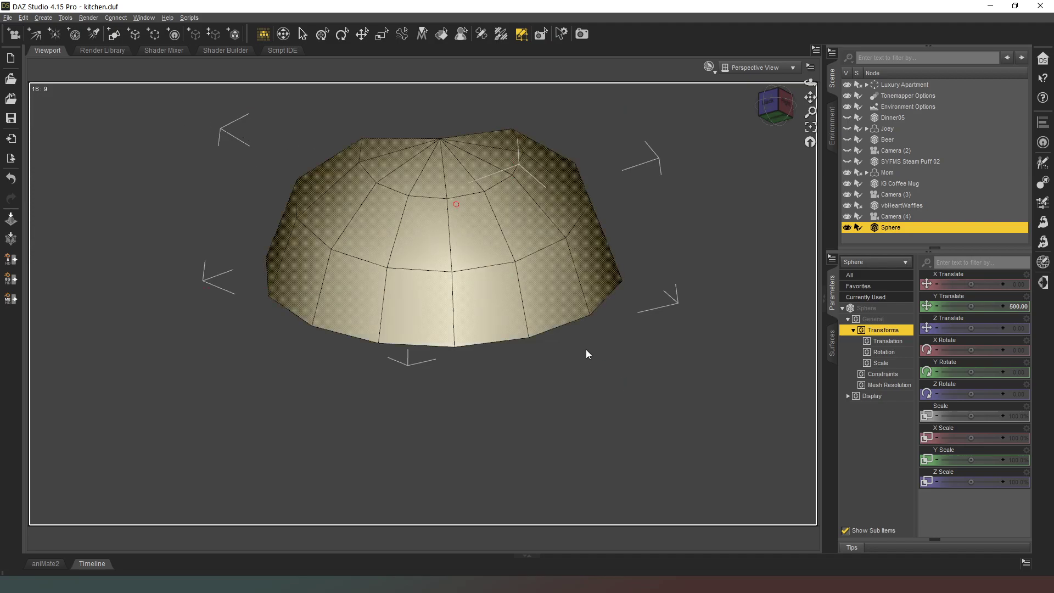
{"action": "right_click", "coordinate": [479, 269]}
{"action": "mouse_move", "coordinate": [548, 333]}
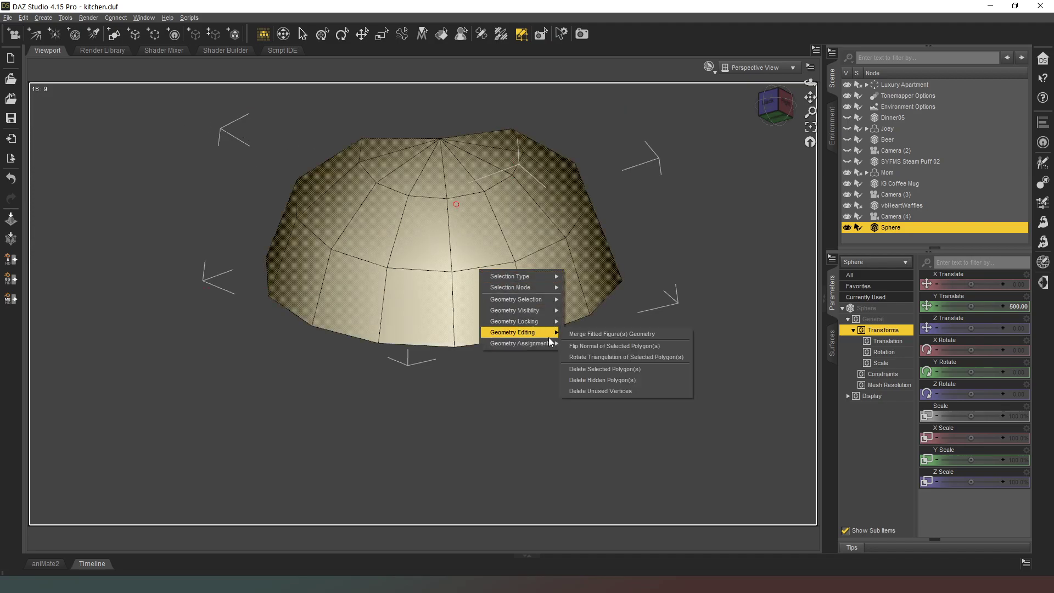
{"action": "left_click", "coordinate": [612, 346]}
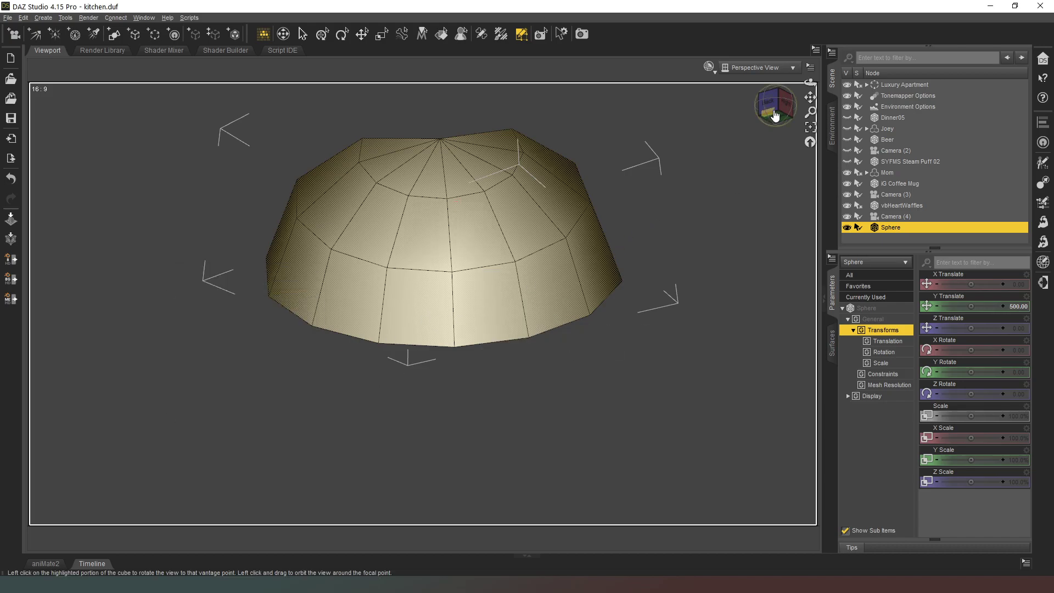
- Activate the Translate tool, copy the Mom figure's transform values and paste them onto the Sphere
{"action": "scroll", "coordinate": [810, 142], "scroll_direction": "down", "scroll_amount": 1}
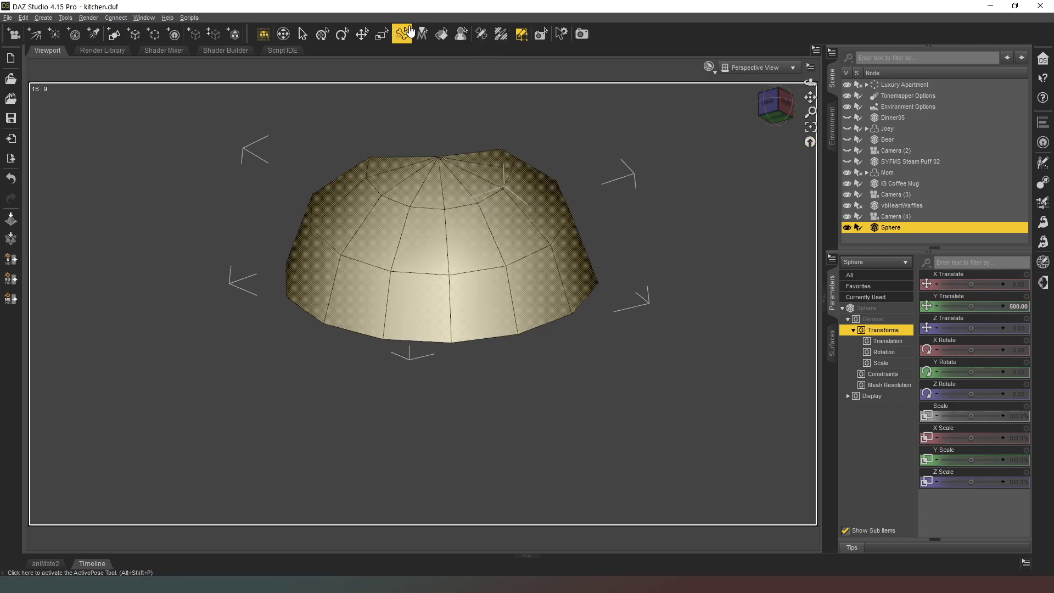
{"action": "left_click", "coordinate": [363, 34]}
{"action": "left_click", "coordinate": [358, 34]}
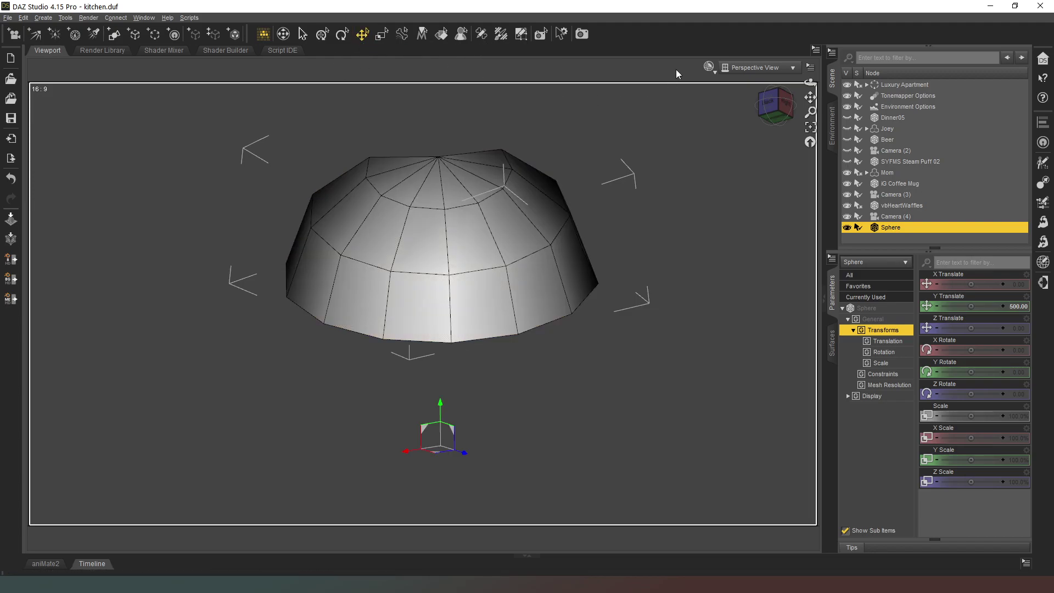
{"action": "left_click", "coordinate": [888, 172]}
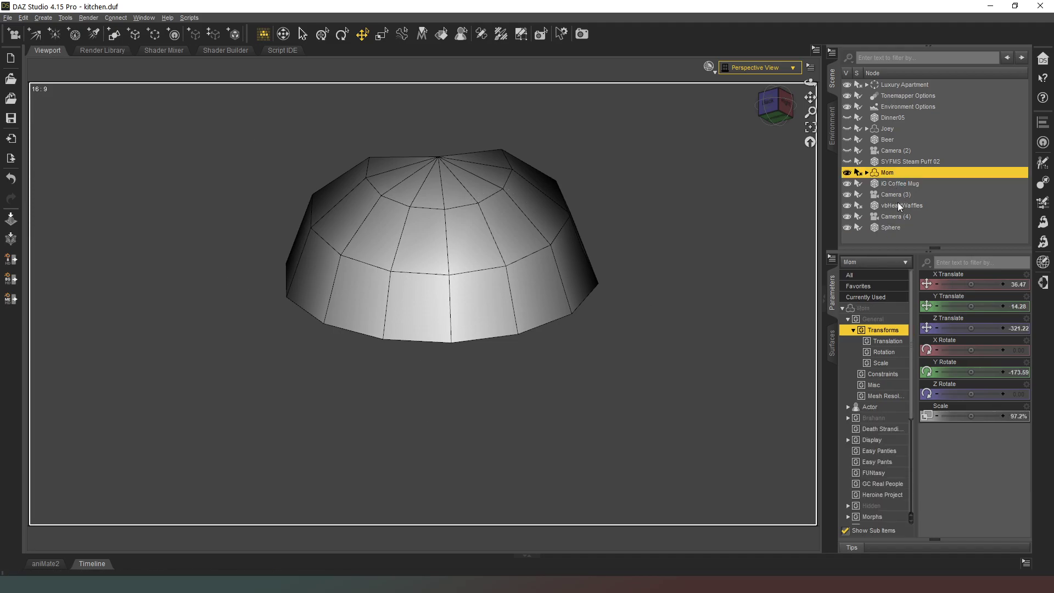
{"action": "left_click", "coordinate": [890, 228]}
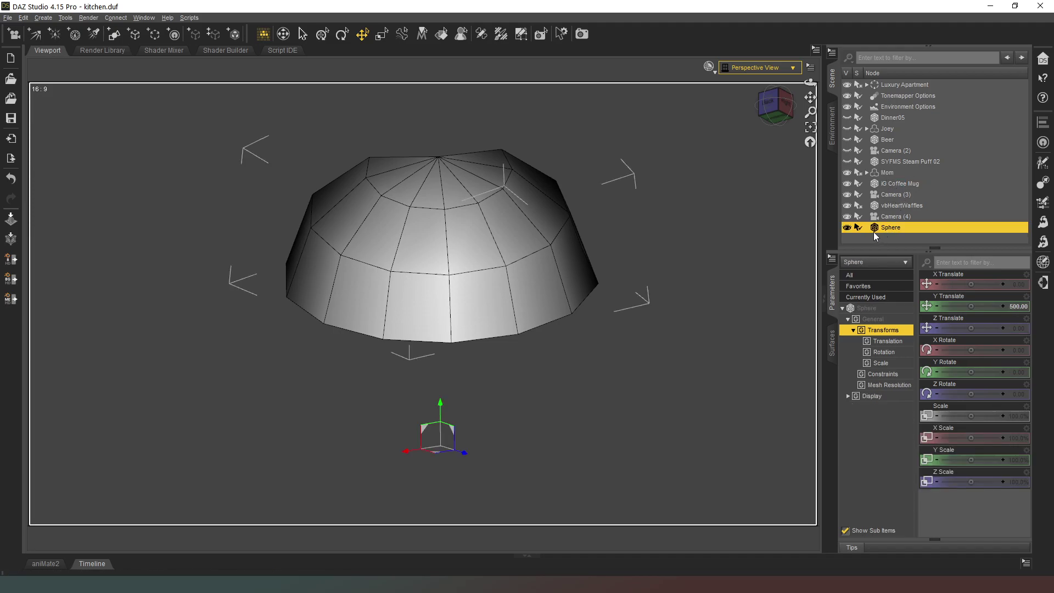
{"action": "left_click", "coordinate": [747, 73]}
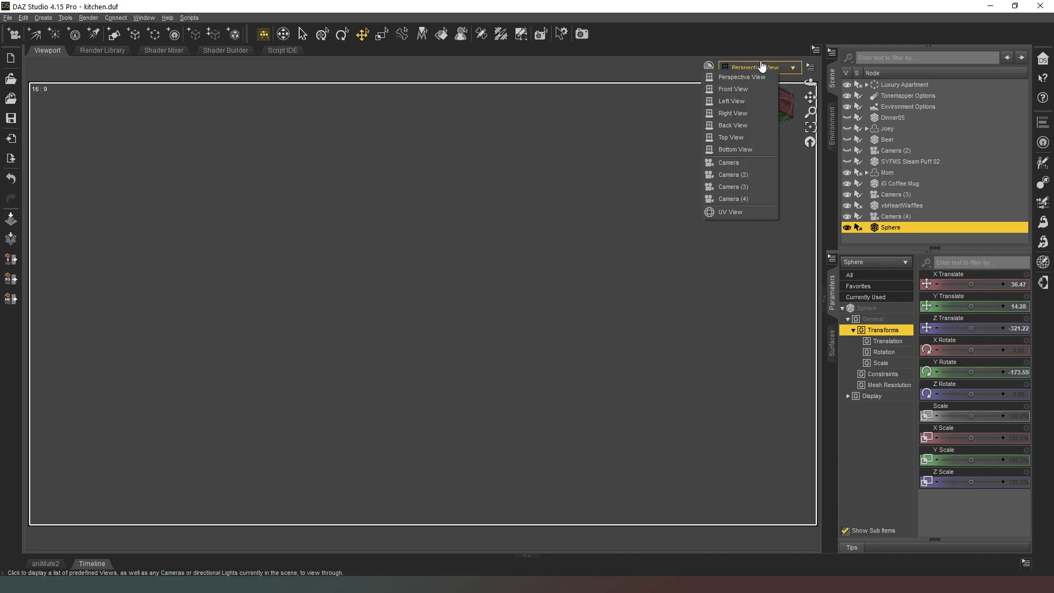
{"action": "left_click", "coordinate": [901, 176]}
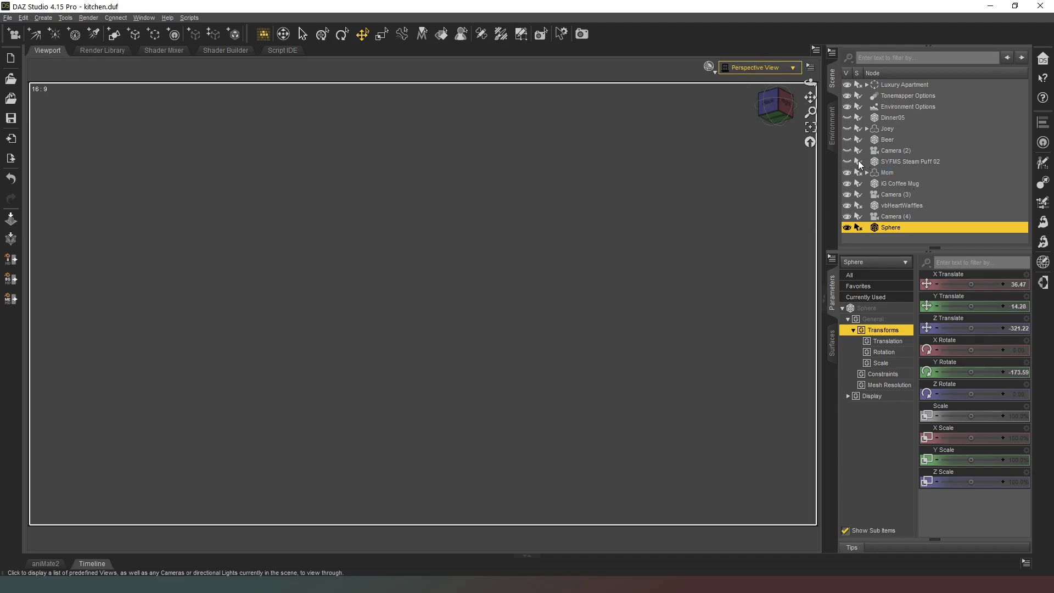
- Frame the Mom figure in the Perspective View and show the viewport in Texture Shaded style
{"action": "left_click", "coordinate": [887, 172]}
{"action": "left_click", "coordinate": [809, 130]}
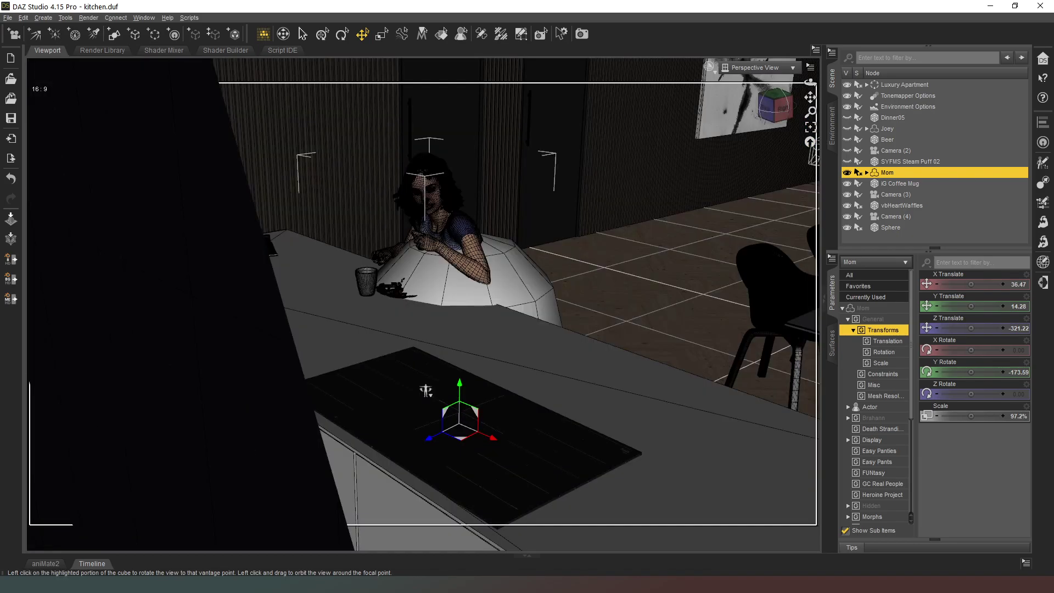
{"action": "left_click_drag", "start_coordinate": [767, 106], "coordinate": [736, 107]}
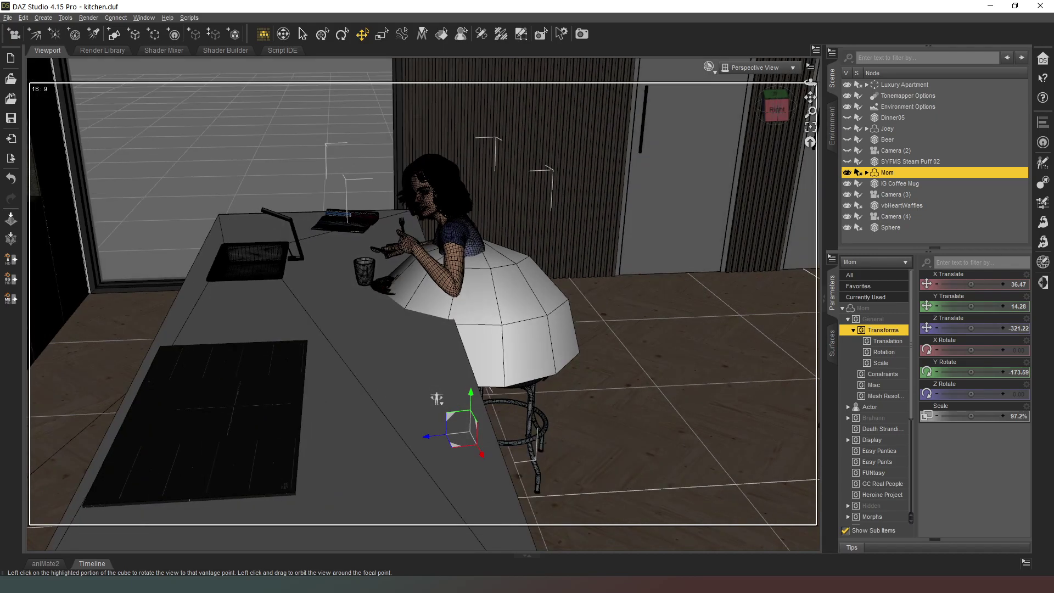
{"action": "left_click", "coordinate": [710, 67]}
{"action": "left_click", "coordinate": [708, 176]}
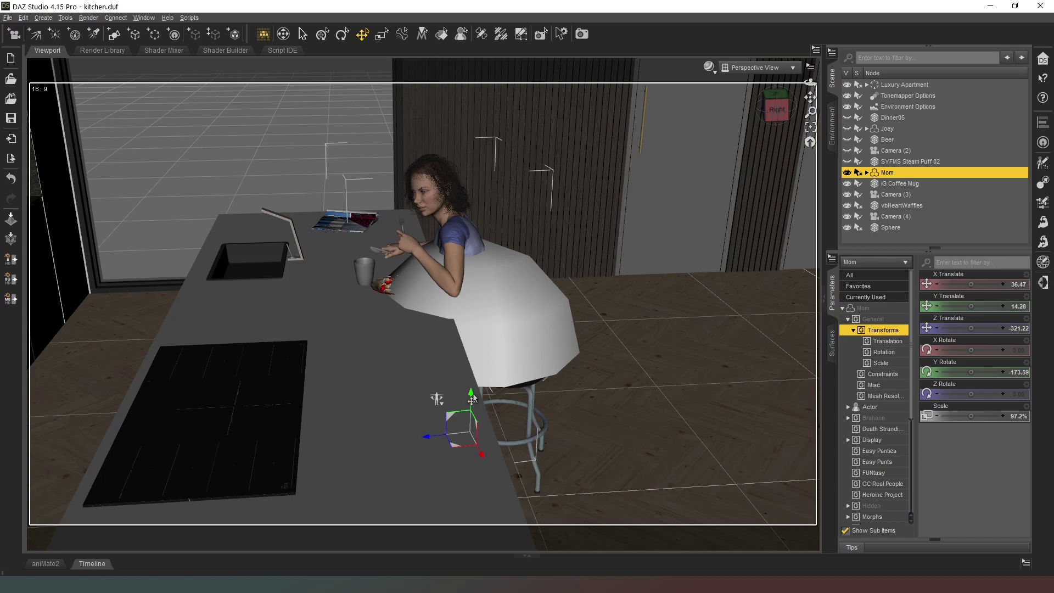
- Select the Sphere and raise it over the Mom figure's head to a Y Translate of 77.87
{"action": "left_click_drag", "start_coordinate": [472, 400], "coordinate": [468, 318]}
{"action": "key", "text": "ctrl+z"}
{"action": "left_click", "coordinate": [893, 228]}
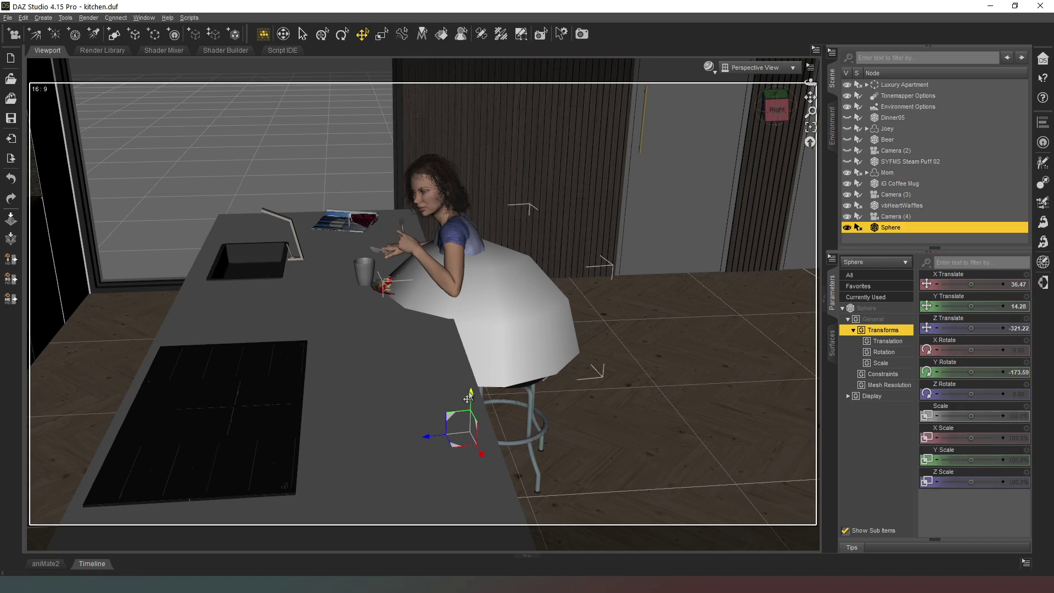
{"action": "left_click_drag", "start_coordinate": [468, 397], "coordinate": [469, 273]}
{"action": "left_click_drag", "start_coordinate": [773, 110], "coordinate": [787, 124]}
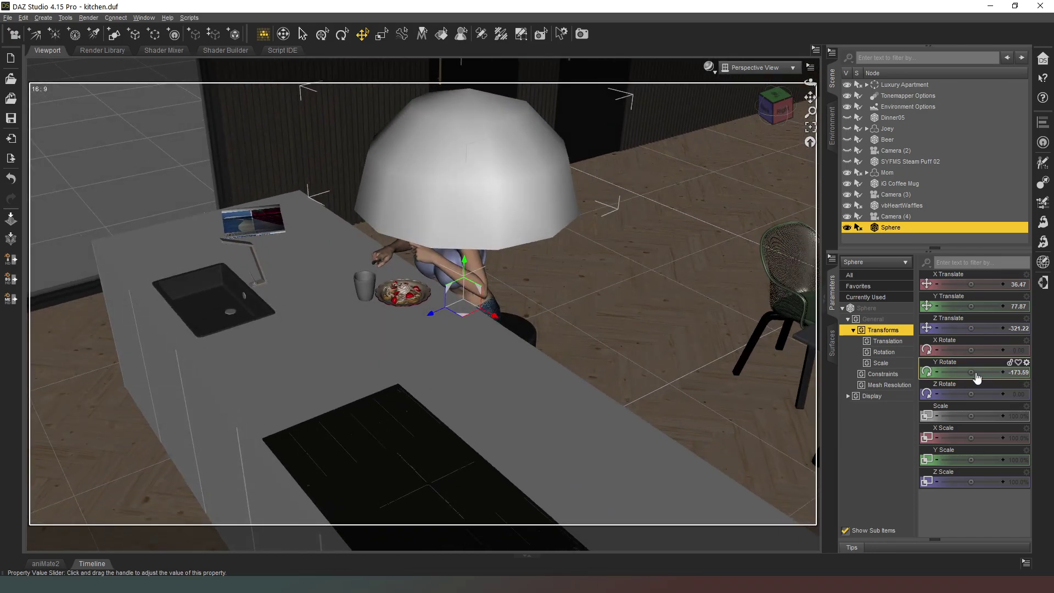
- Turn the Sphere to a Y Rotate of -1.11, with the scene viewed through Camera (4)
{"action": "left_click_drag", "start_coordinate": [971, 372], "coordinate": [990, 372]}
{"action": "left_click", "coordinate": [760, 105]}
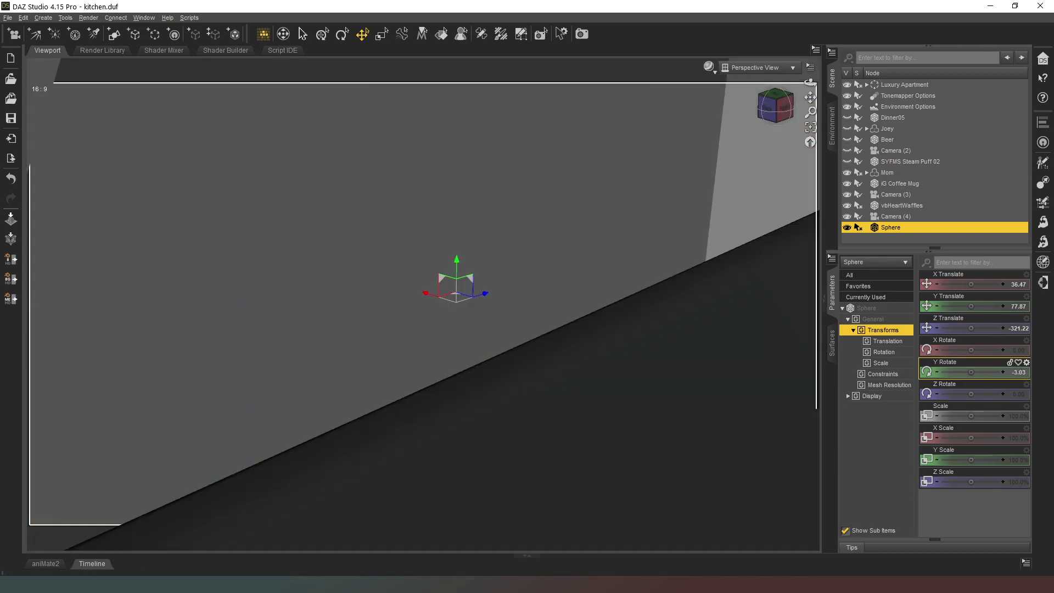
{"action": "left_click", "coordinate": [755, 68]}
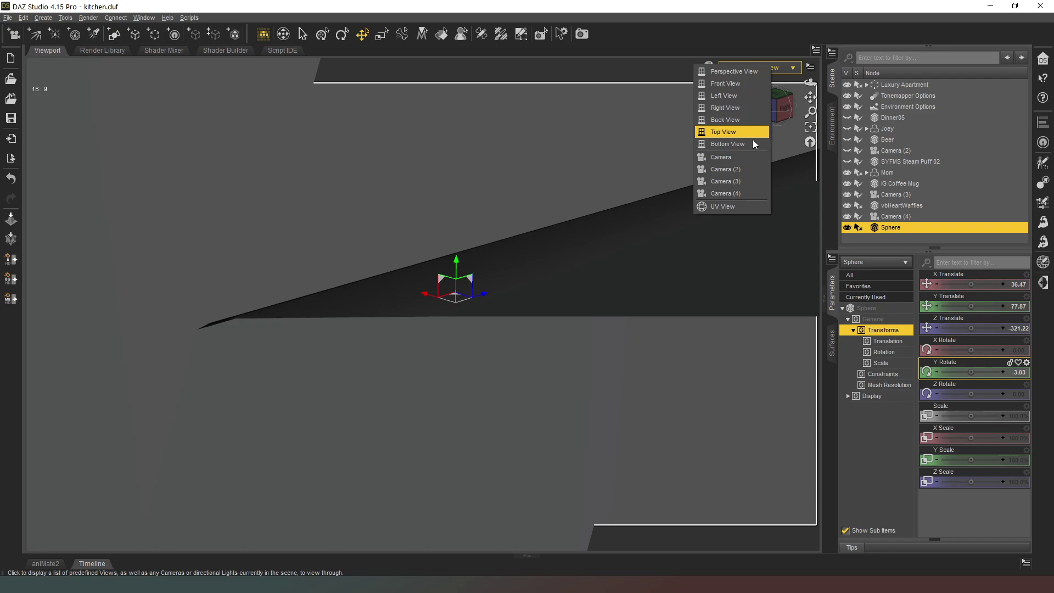
{"action": "left_click", "coordinate": [729, 191]}
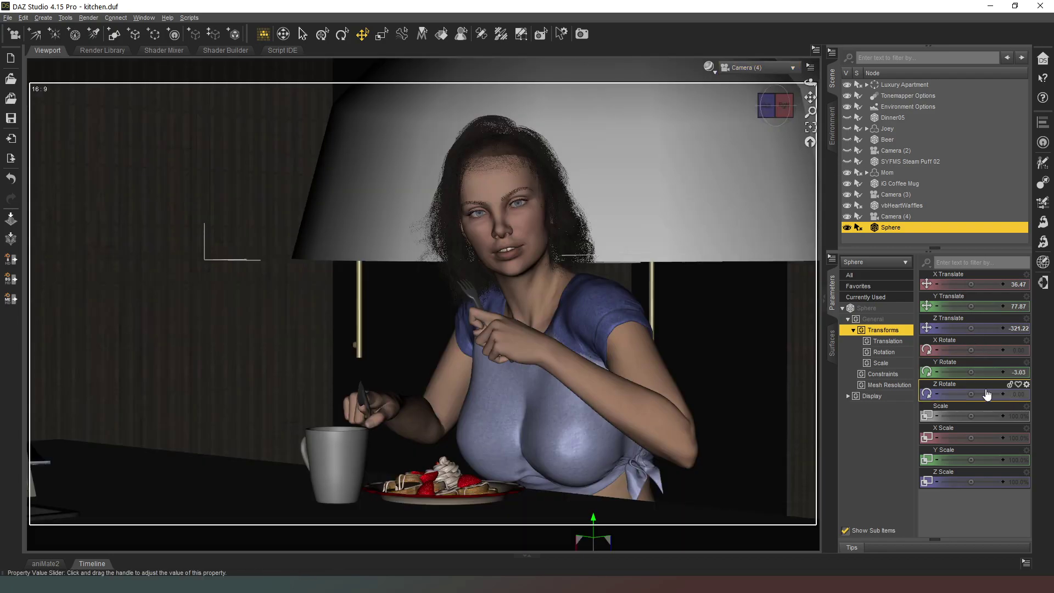
{"action": "mouse_move", "coordinate": [971, 372]}
{"action": "left_mouse_down"}
{"action": "mouse_move", "coordinate": [956, 372]}
{"action": "mouse_move", "coordinate": [985, 372]}
{"action": "mouse_move", "coordinate": [971, 372]}
{"action": "left_mouse_up"}
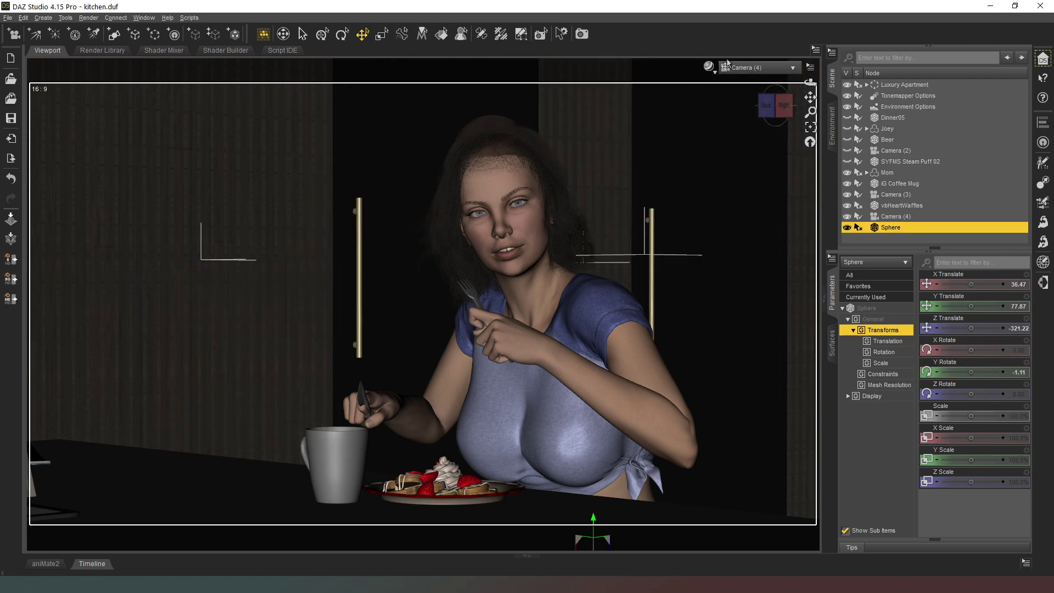
- Switch the viewport's draw style to NVIDIA Iray
{"action": "left_click", "coordinate": [709, 67]}
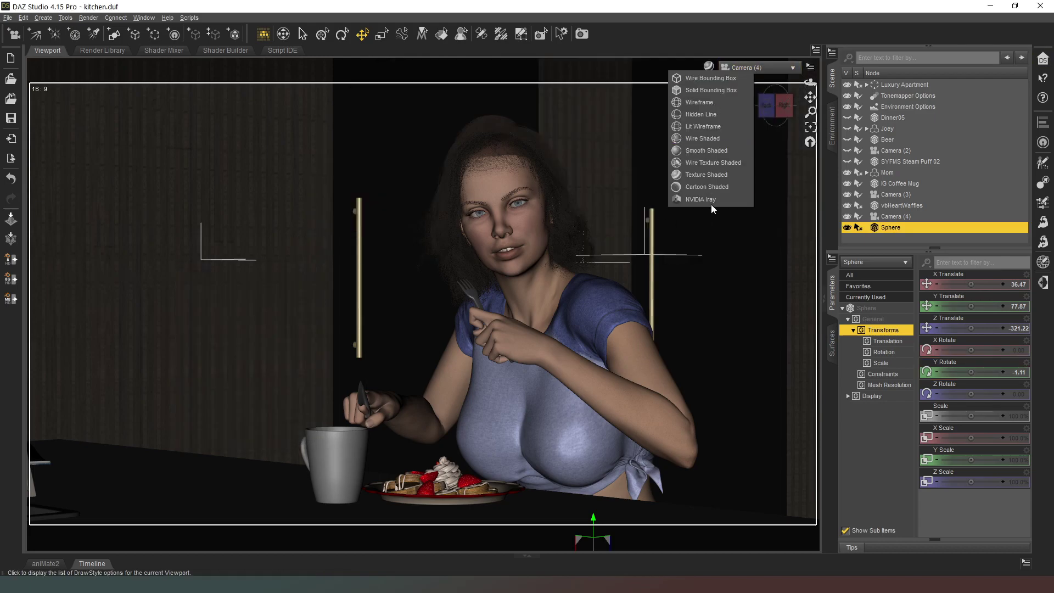
{"action": "left_click", "coordinate": [712, 205]}
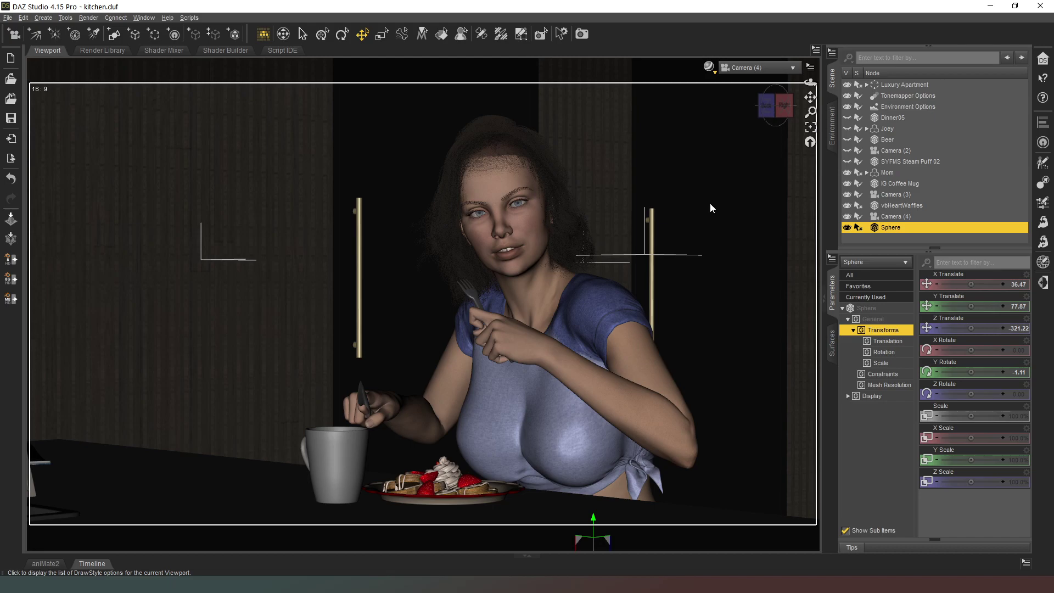